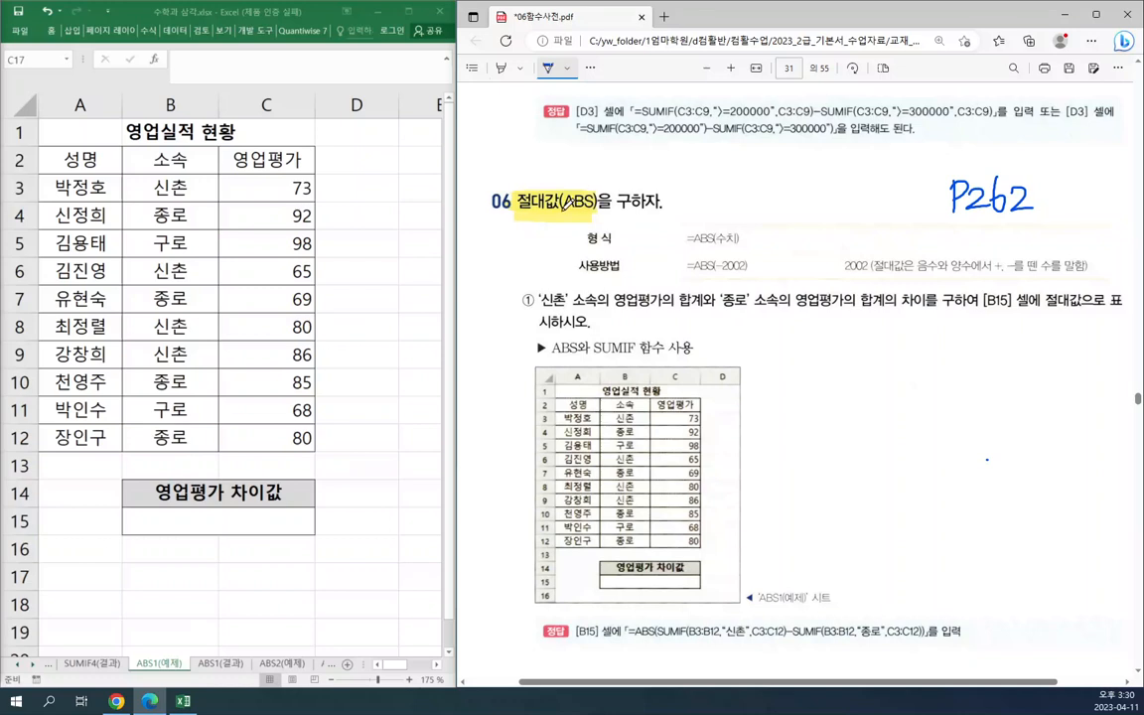
# - Underline ABS, 수치, -2002 and 2002 (절대값은 in section 06 of the PDF with the pen
pyautogui.moveTo(564, 209); pyautogui.dragTo(598, 210)
pyautogui.moveTo(702, 244)
pyautogui.mouseDown()
pyautogui.moveTo(739, 243)
pyautogui.moveTo(746, 268)
pyautogui.mouseUp()
pyautogui.moveTo(840, 275); pyautogui.dragTo(908, 272)
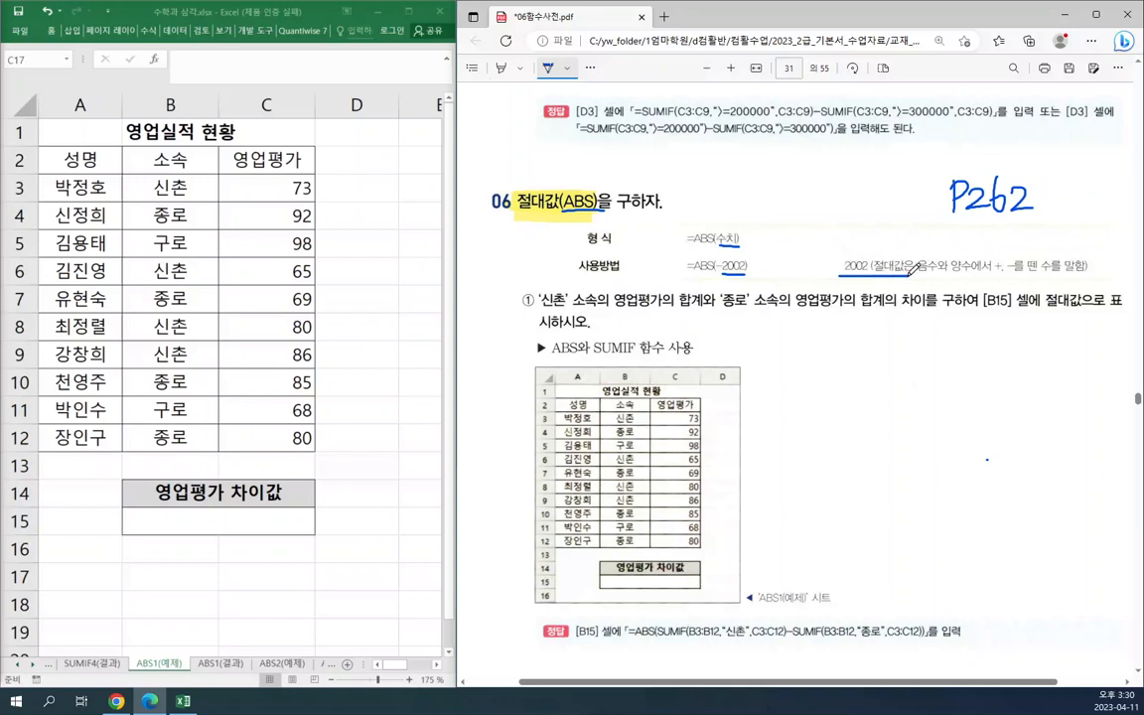
# - Highlight the PDF's "ABS와 SUMIF 함수 사용" hint and the 'ABS1(예제)' 시트 reference in yellow
pyautogui.click(502, 67)
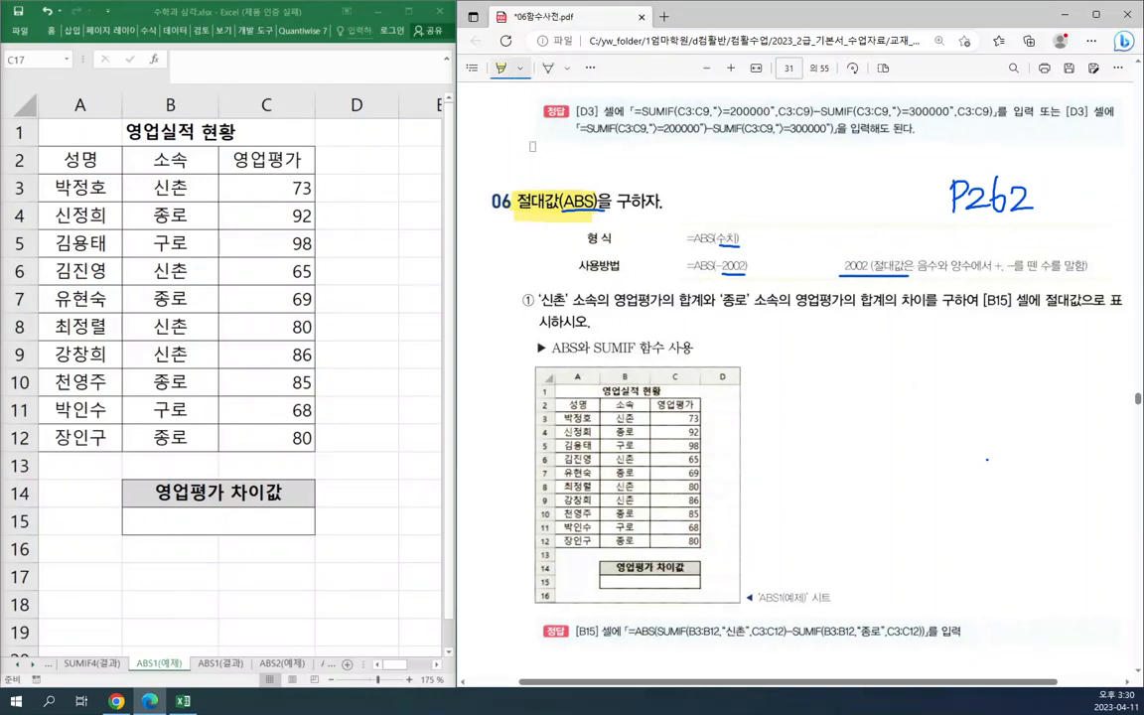
pyautogui.moveTo(548, 347); pyautogui.dragTo(709, 347)
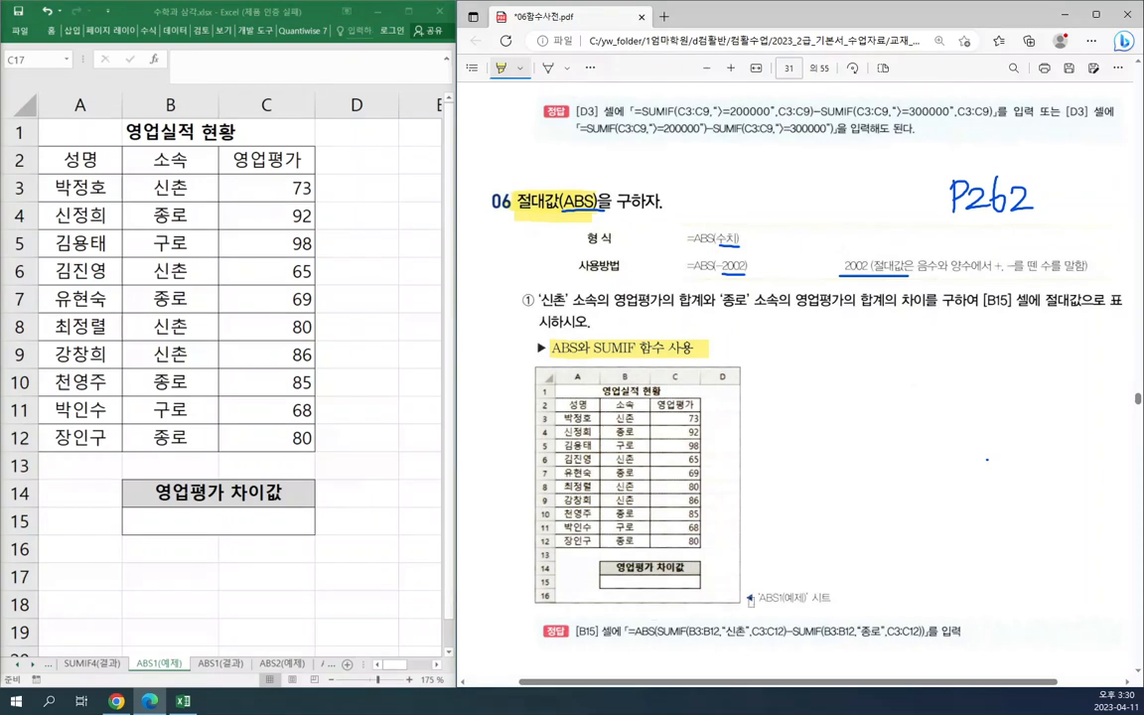
pyautogui.moveTo(754, 597); pyautogui.dragTo(843, 597)
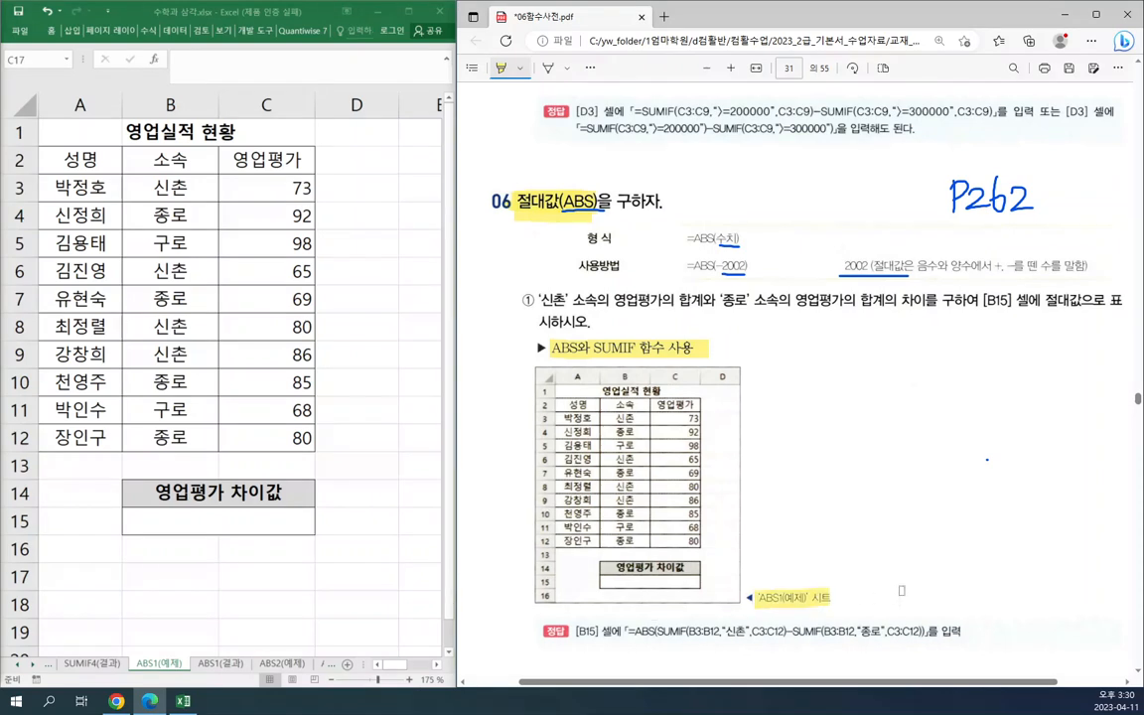
# - Highlight 차이, the 신촌 and 종로 영업평가 합계 phrases, and 절대값 in question ① of the PDF
pyautogui.scroll(-1, 1015, 441)
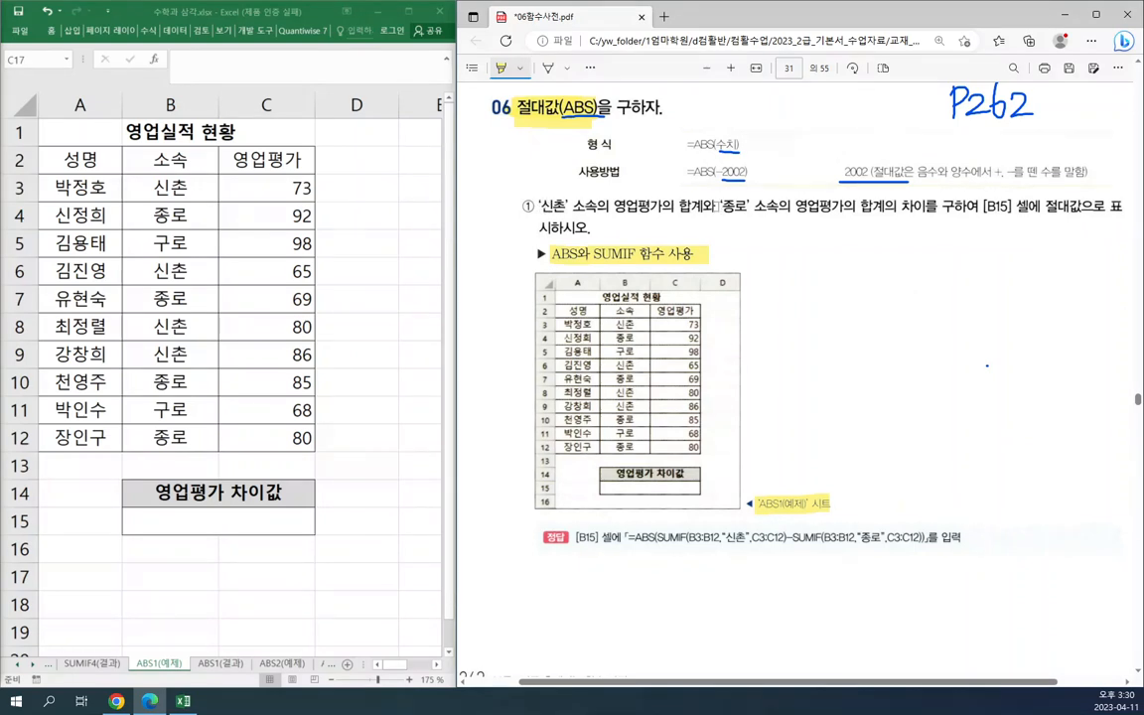
pyautogui.moveTo(901, 206); pyautogui.dragTo(925, 206)
pyautogui.moveTo(541, 207); pyautogui.dragTo(879, 206)
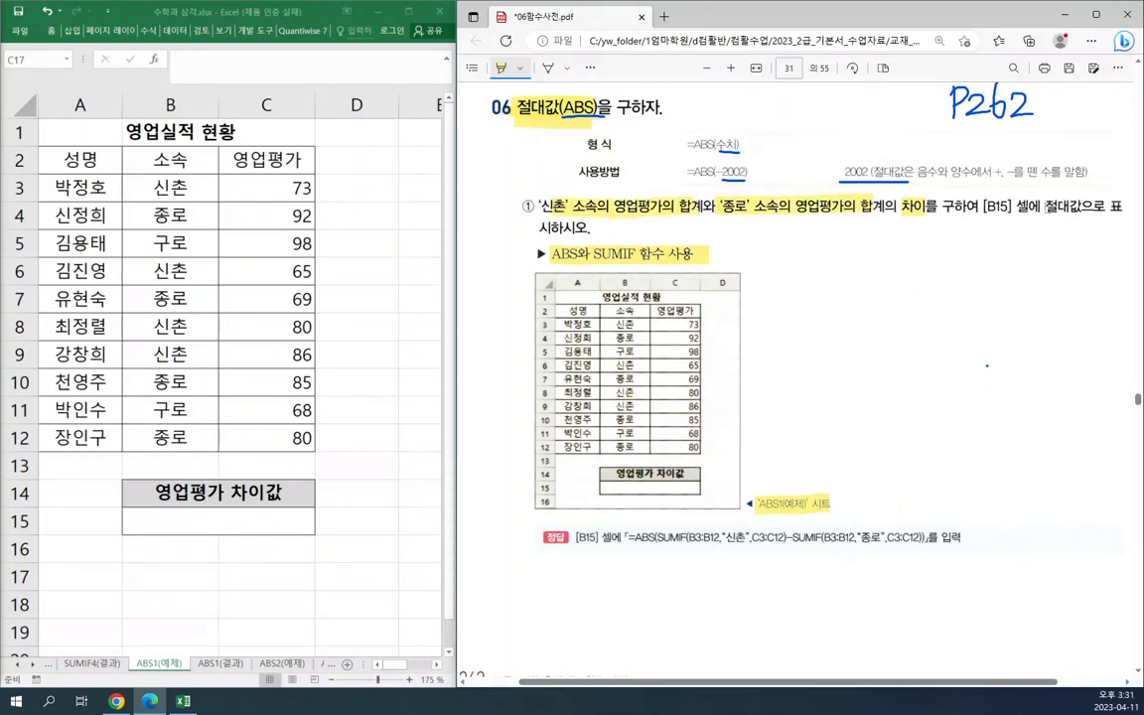
pyautogui.moveTo(1045, 206); pyautogui.dragTo(1083, 207)
# - With the pen, link SUMIF to the 합계 phrase and ABS to 절대값 in question ①, and underline 차이
pyautogui.click(548, 70)
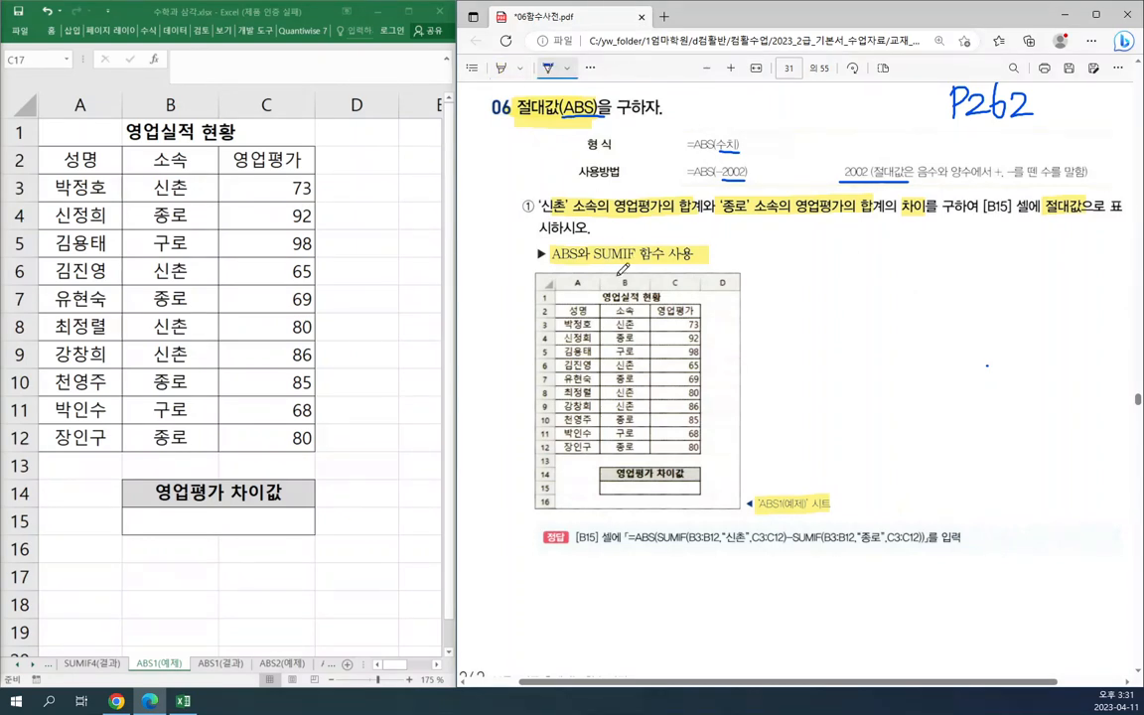
pyautogui.moveTo(594, 263); pyautogui.dragTo(656, 233)
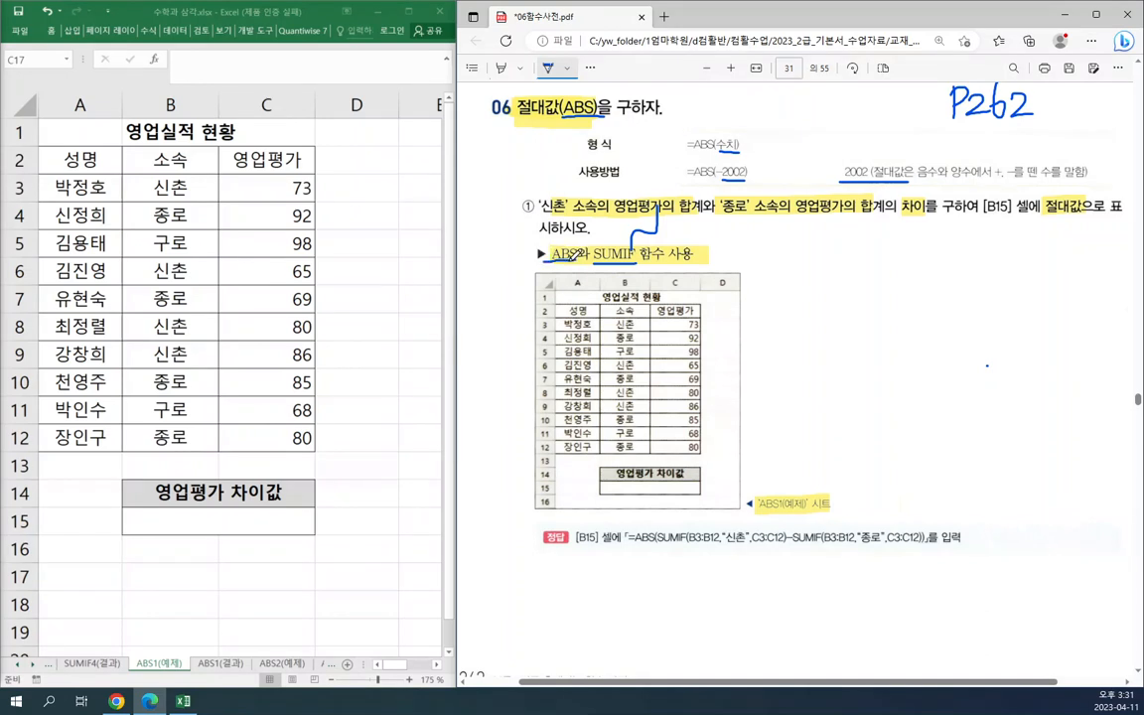
pyautogui.moveTo(552, 260)
pyautogui.mouseDown()
pyautogui.moveTo(948, 244)
pyautogui.moveTo(1045, 214)
pyautogui.moveTo(1052, 224)
pyautogui.mouseUp()
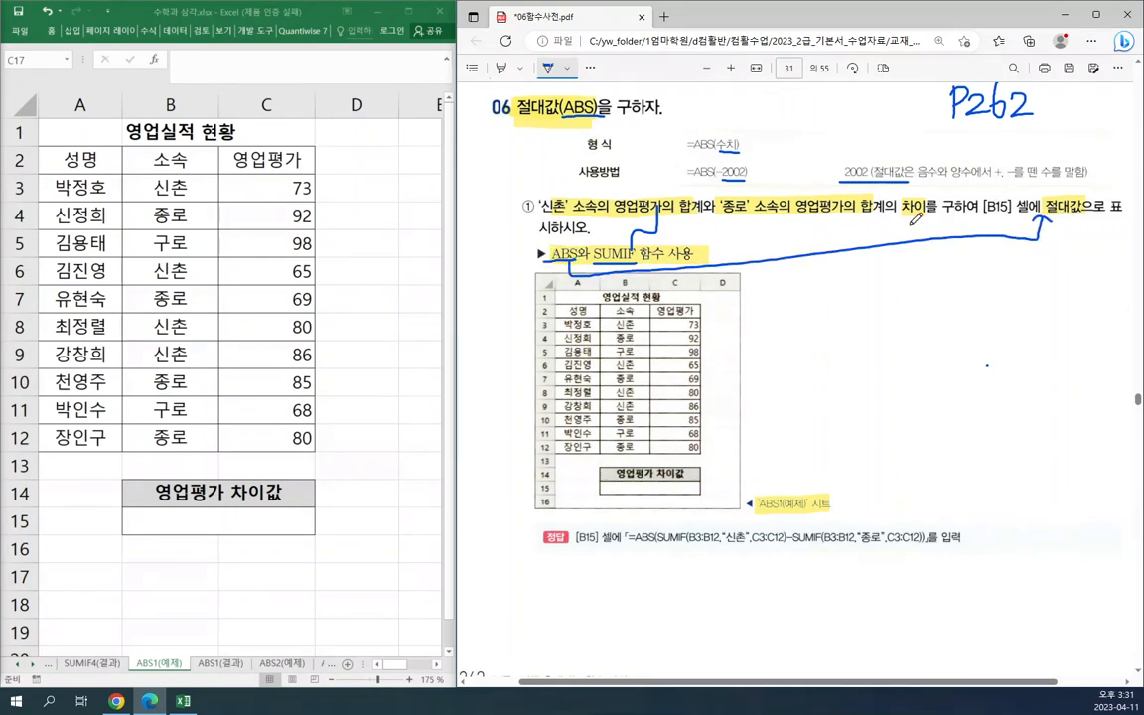
pyautogui.moveTo(897, 223)
pyautogui.mouseDown()
pyautogui.moveTo(947, 212)
pyautogui.moveTo(961, 191)
pyautogui.moveTo(943, 226)
pyautogui.mouseUp()
# - Start a SUMIF formula in cell B15 of the ABS1(예제) sheet with B3:B12 as its range argument
pyautogui.click(298, 522)
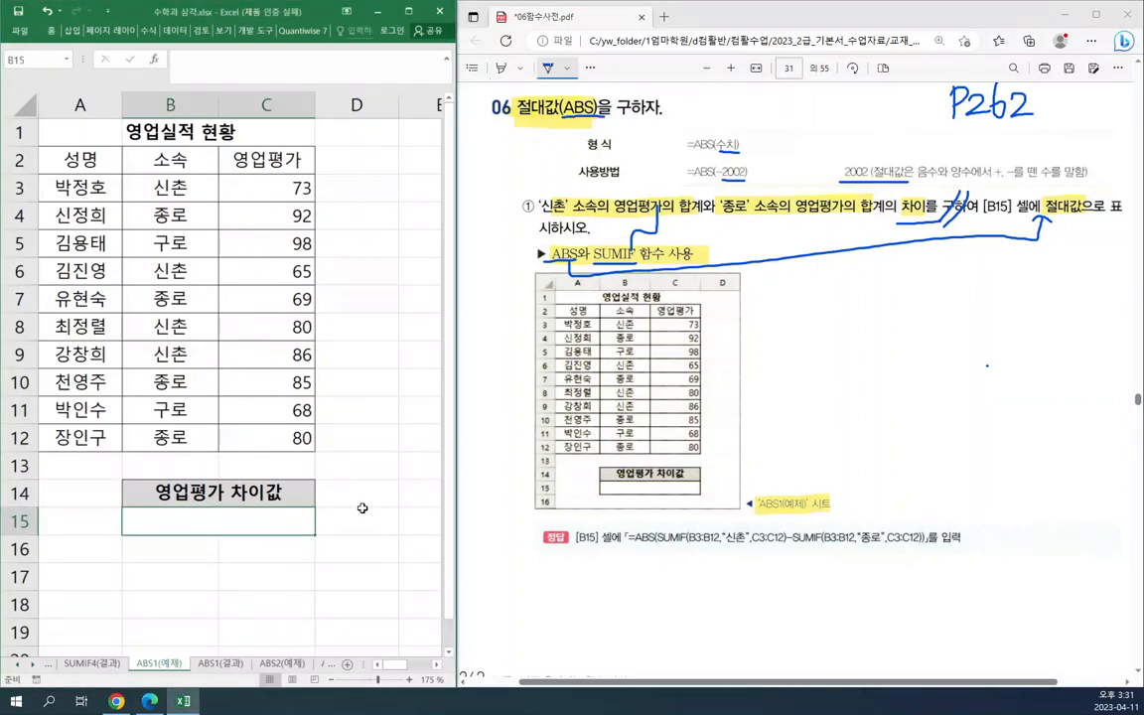
pyautogui.write('=sum')
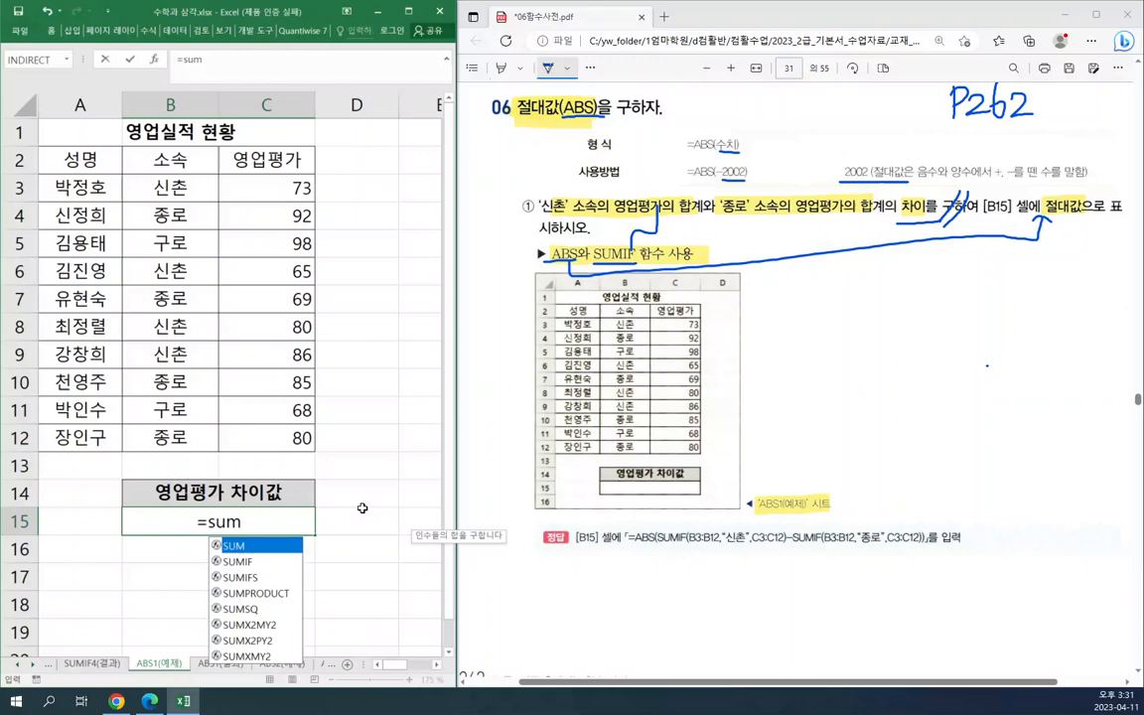
pyautogui.doubleClick(246, 563)
pyautogui.click(155, 61)
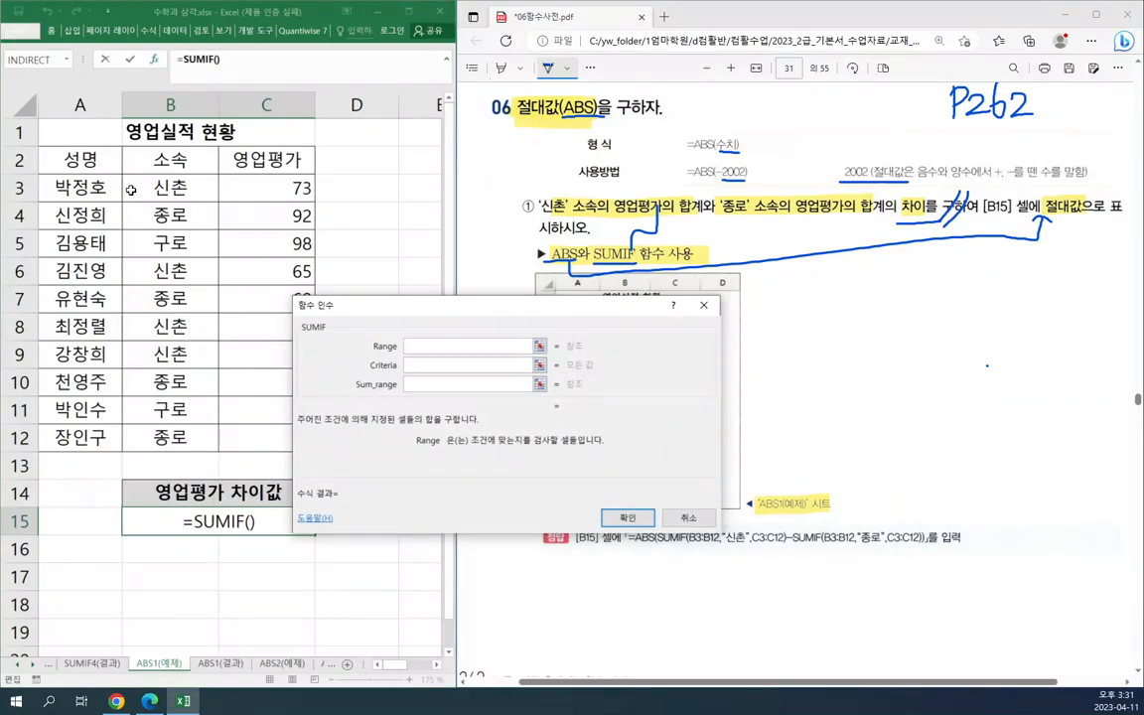
pyautogui.moveTo(158, 188); pyautogui.dragTo(165, 435)
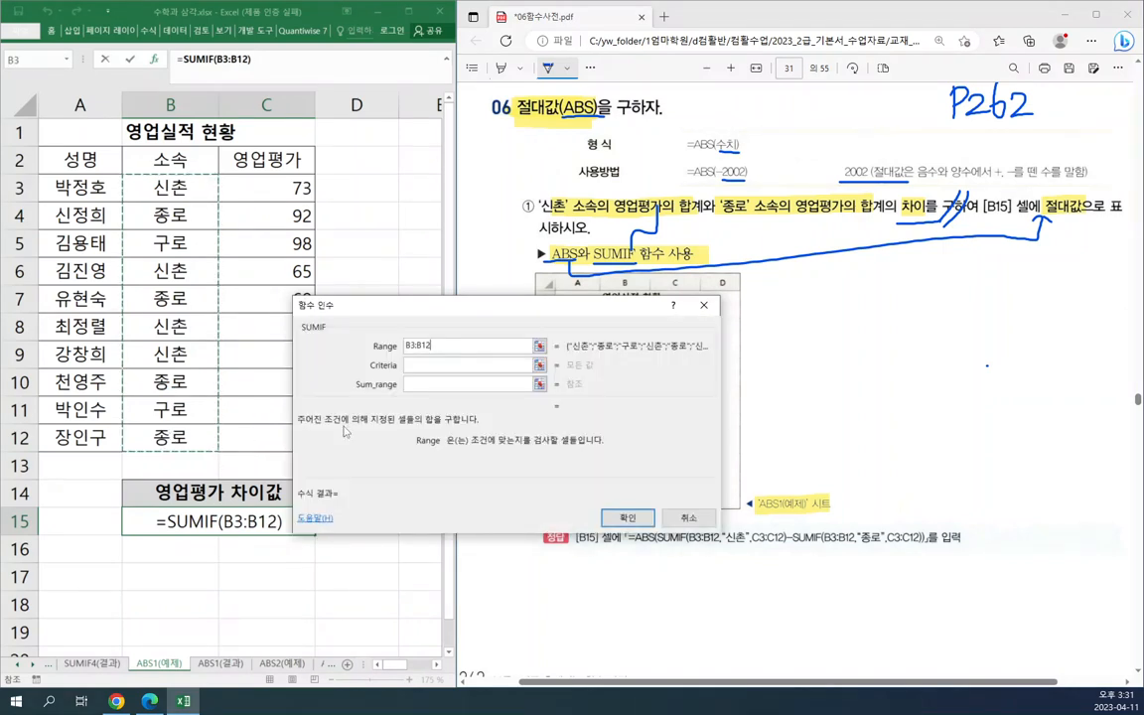
# - Set the SUMIF criteria to 신촌 and the sum range to C3:C12, and accept the function arguments
pyautogui.click(445, 366)
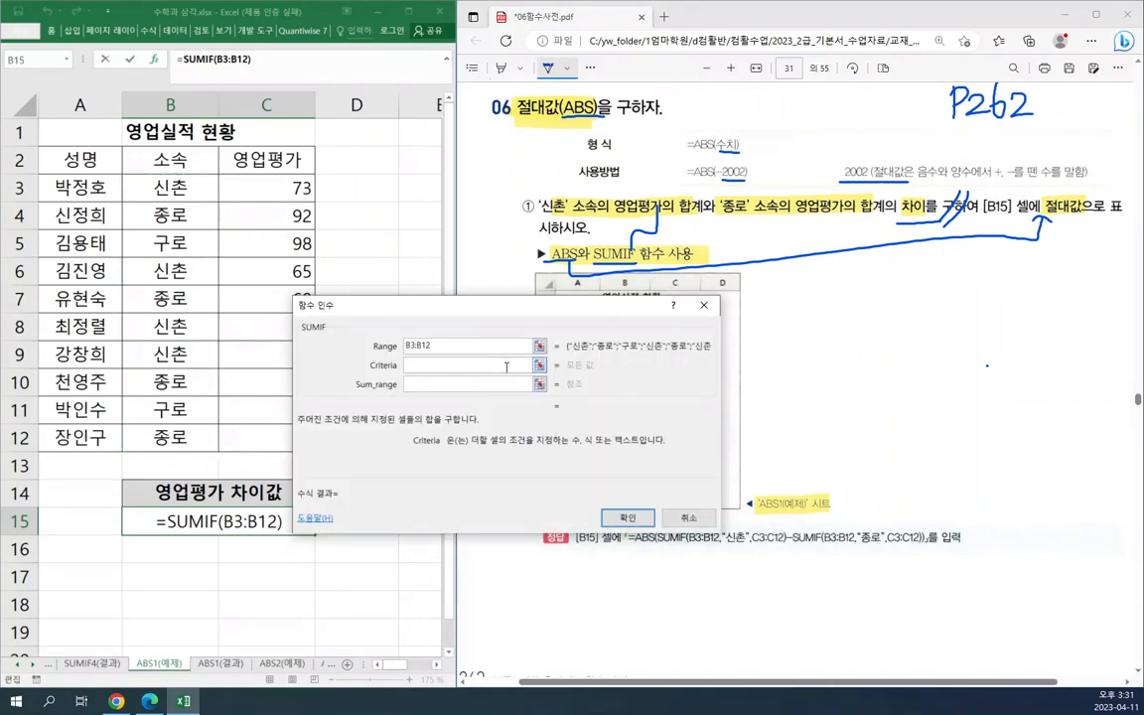
pyautogui.write('tls')
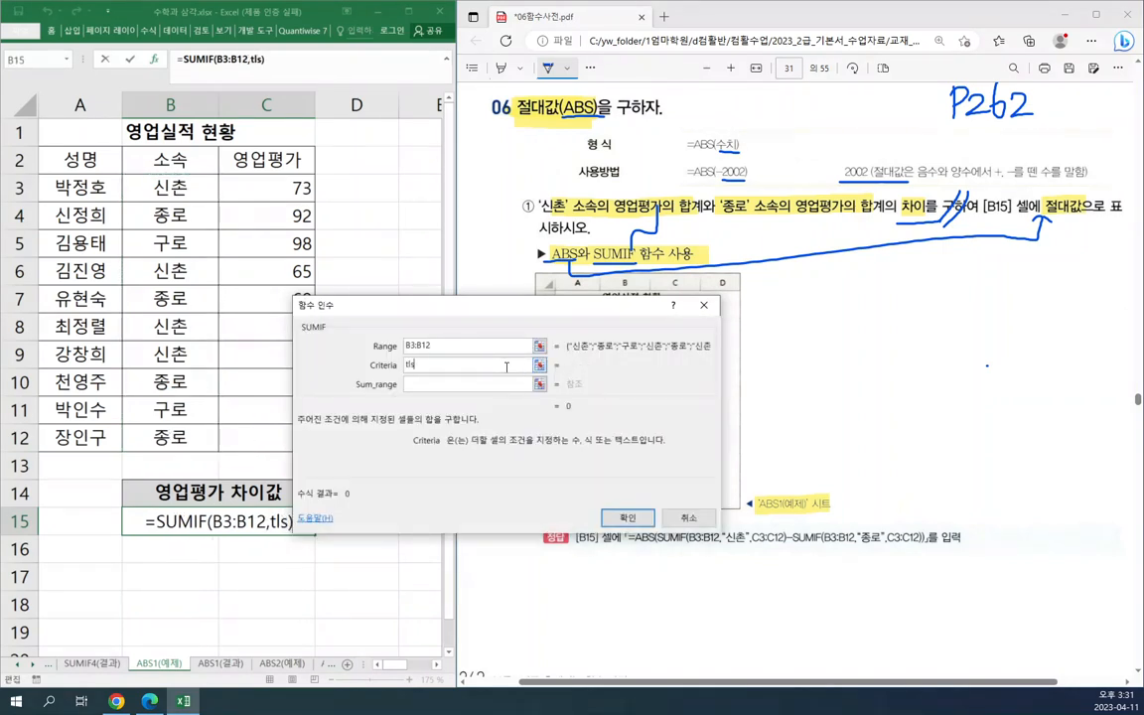
pyautogui.press('BackSpace')
pyautogui.press('BackSpace')
pyautogui.press('BackSpace')
pyautogui.write('신촌')
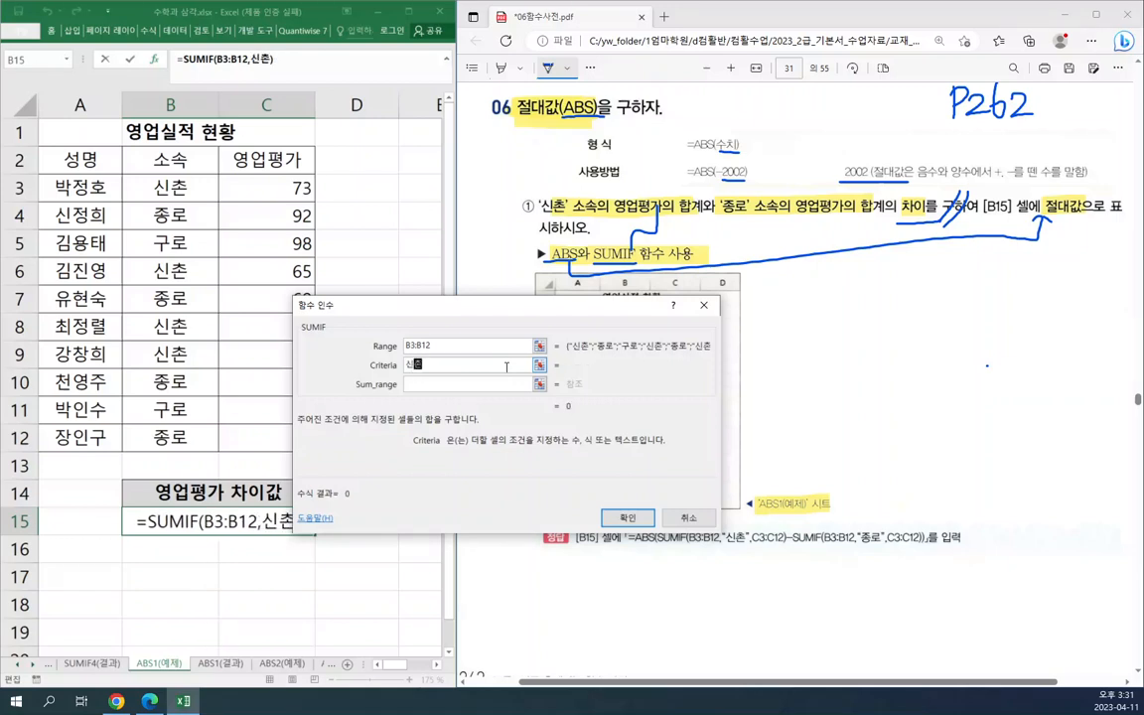
pyautogui.click(474, 382)
pyautogui.moveTo(241, 185); pyautogui.dragTo(242, 437)
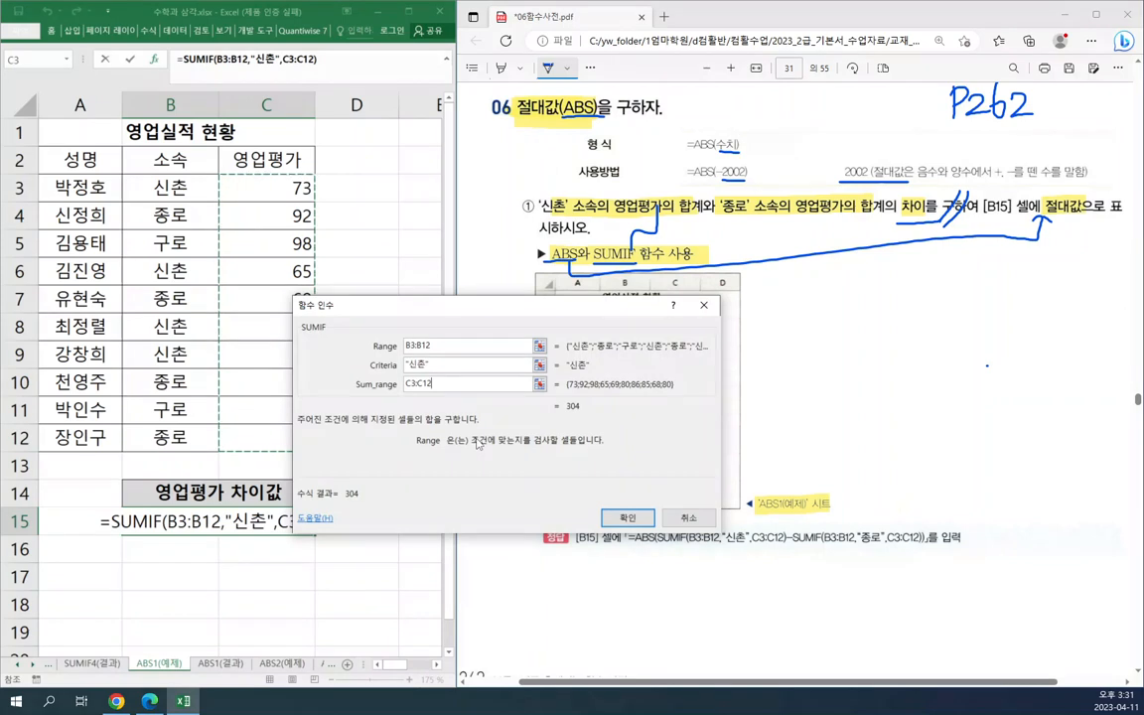
pyautogui.click(625, 516)
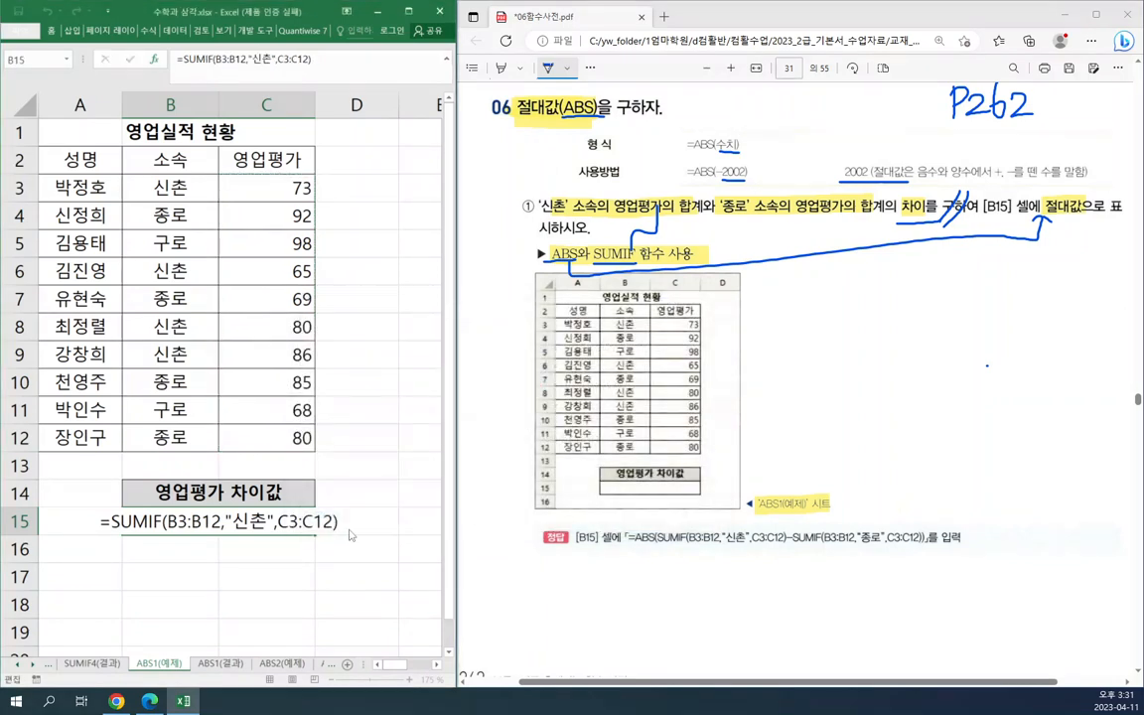
# - Extend the B15 formula with a minus sign and a copy of its SUMIF(B3:B12,"신촌",C3:C12) term
pyautogui.moveTo(175, 59); pyautogui.dragTo(349, 58)
pyautogui.hotkey('ctrl', 'c')
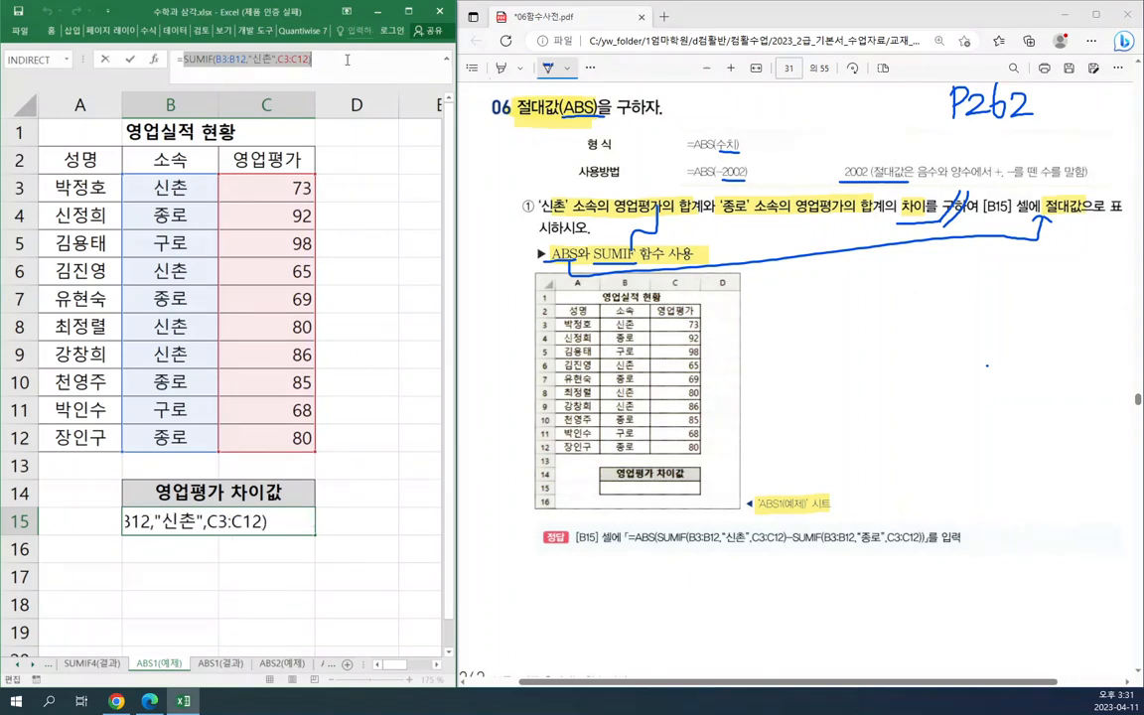
pyautogui.click(354, 59)
pyautogui.hotkey('ctrl', 'v')
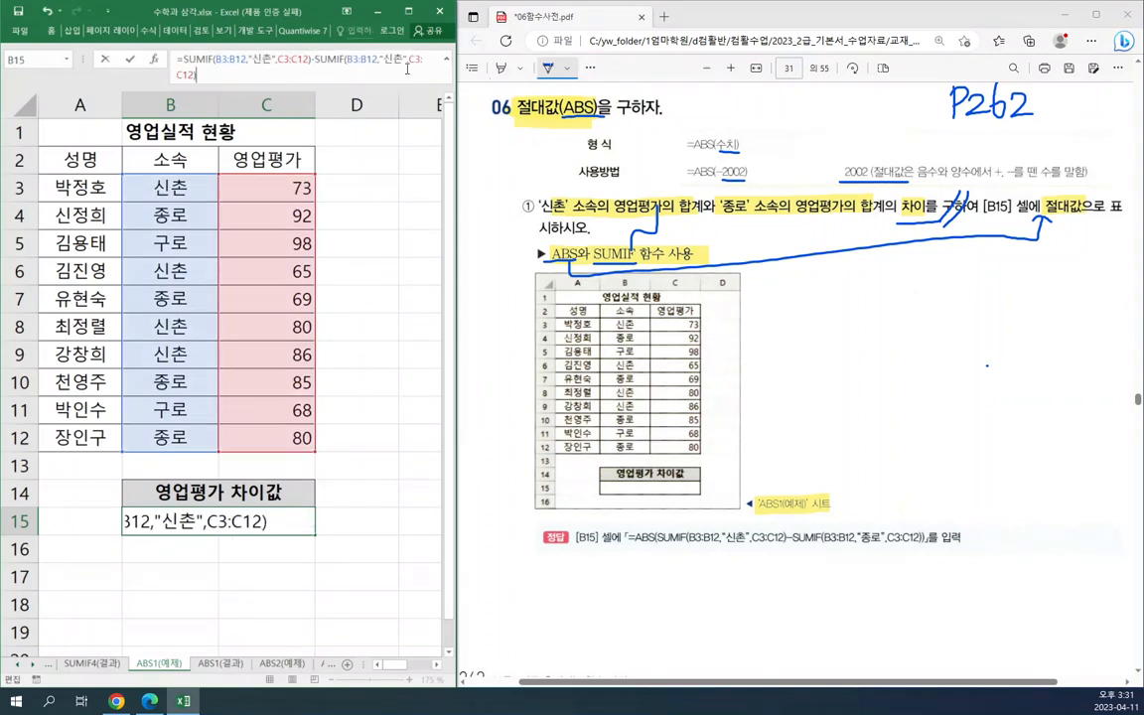
# - Set the criteria of the second SUMIF in B15 to 종로 and accept the formula
pyautogui.click(316, 59)
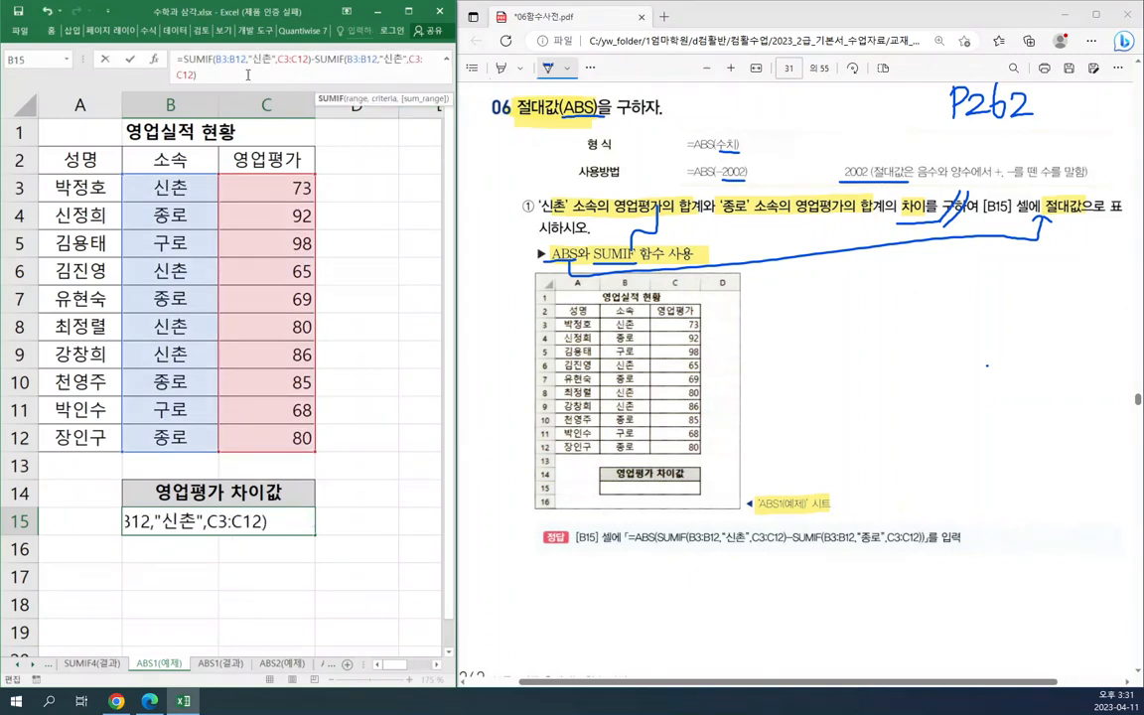
pyautogui.click(154, 59)
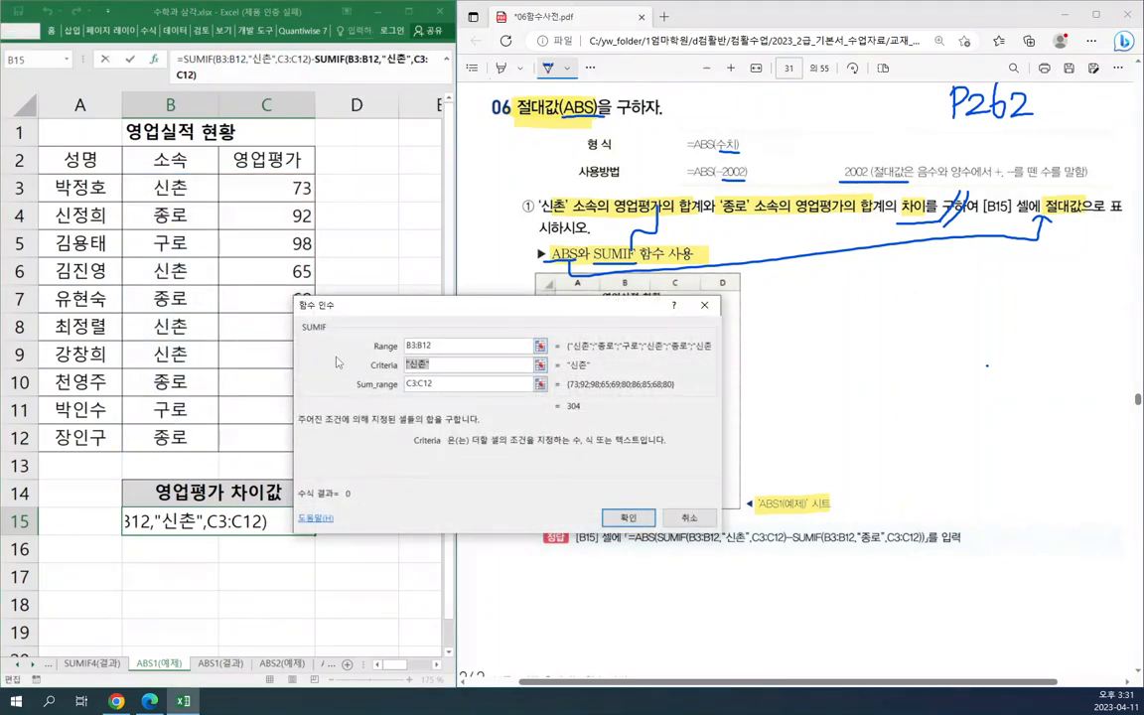
pyautogui.write('종료')
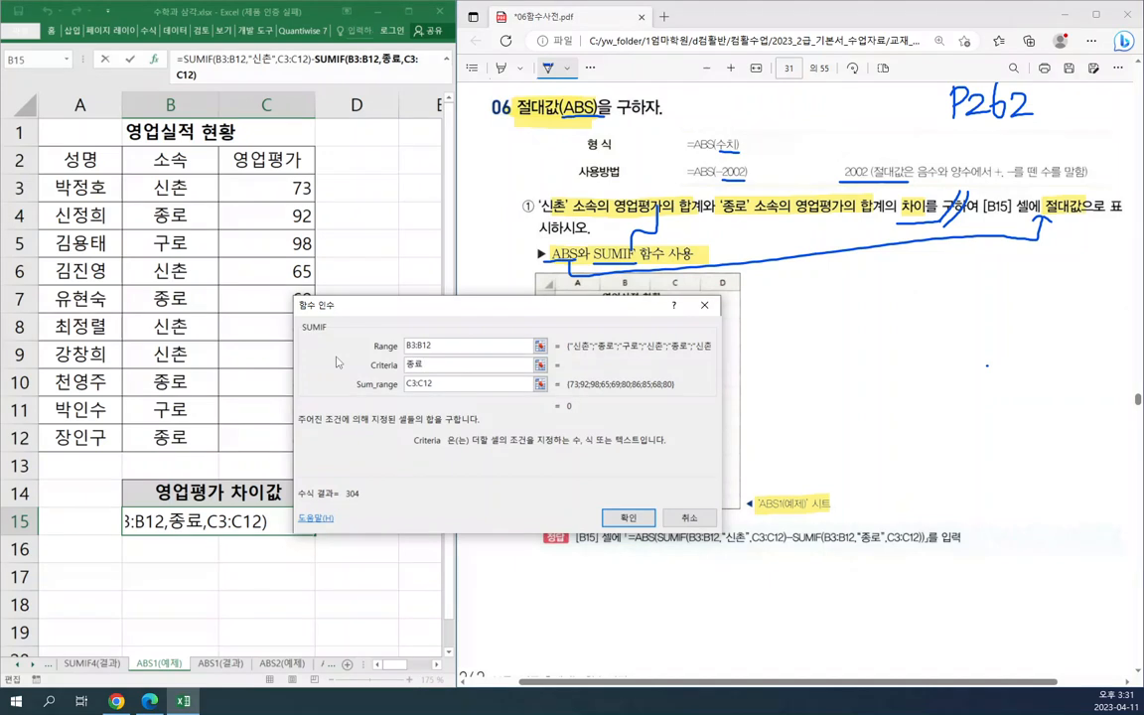
pyautogui.press('Tab')
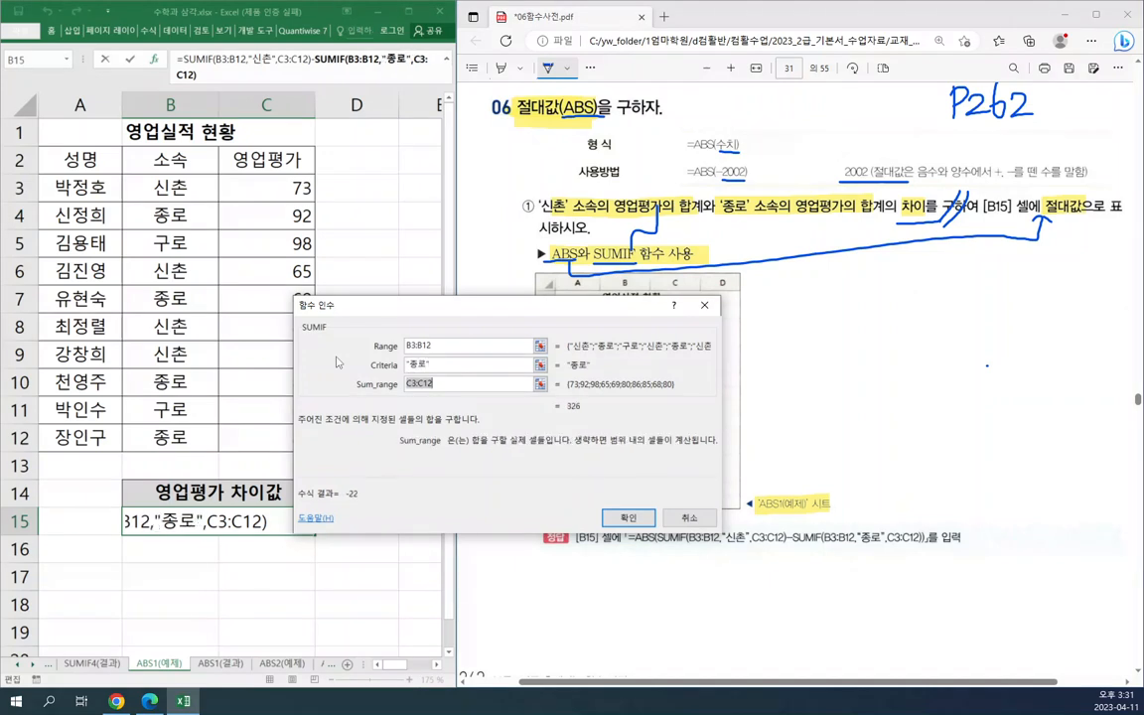
pyautogui.click(623, 518)
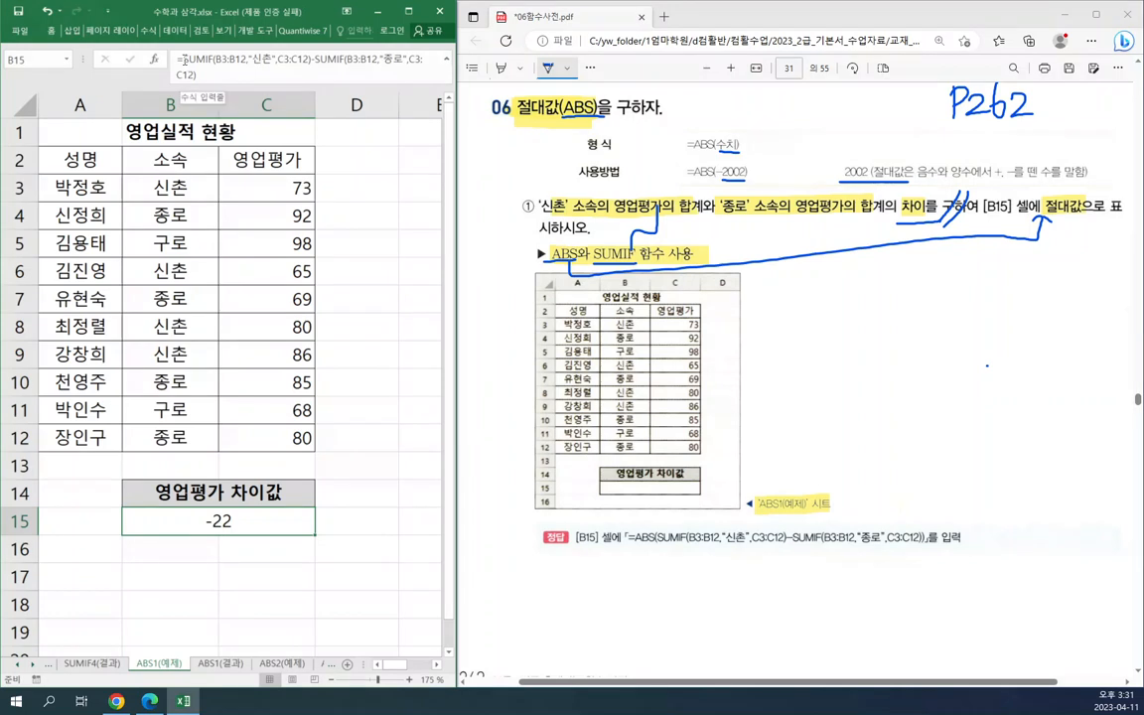
# - Rebuild the B15 formula as an ABS function with the copied SUMIF difference as its number argument
pyautogui.moveTo(183, 60); pyautogui.dragTo(213, 72)
pyautogui.hotkey('ctrl', 'c')
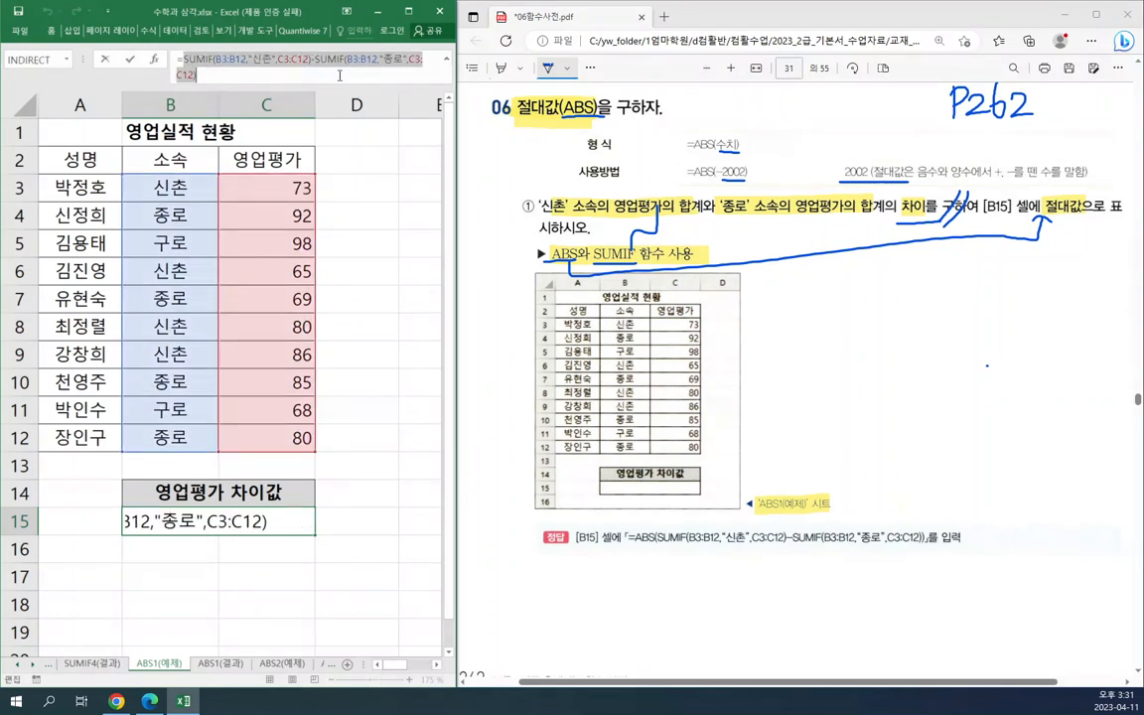
pyautogui.write('=')
pyautogui.write('뮤')
pyautogui.press('BackSpace')
pyautogui.press('BackSpace')
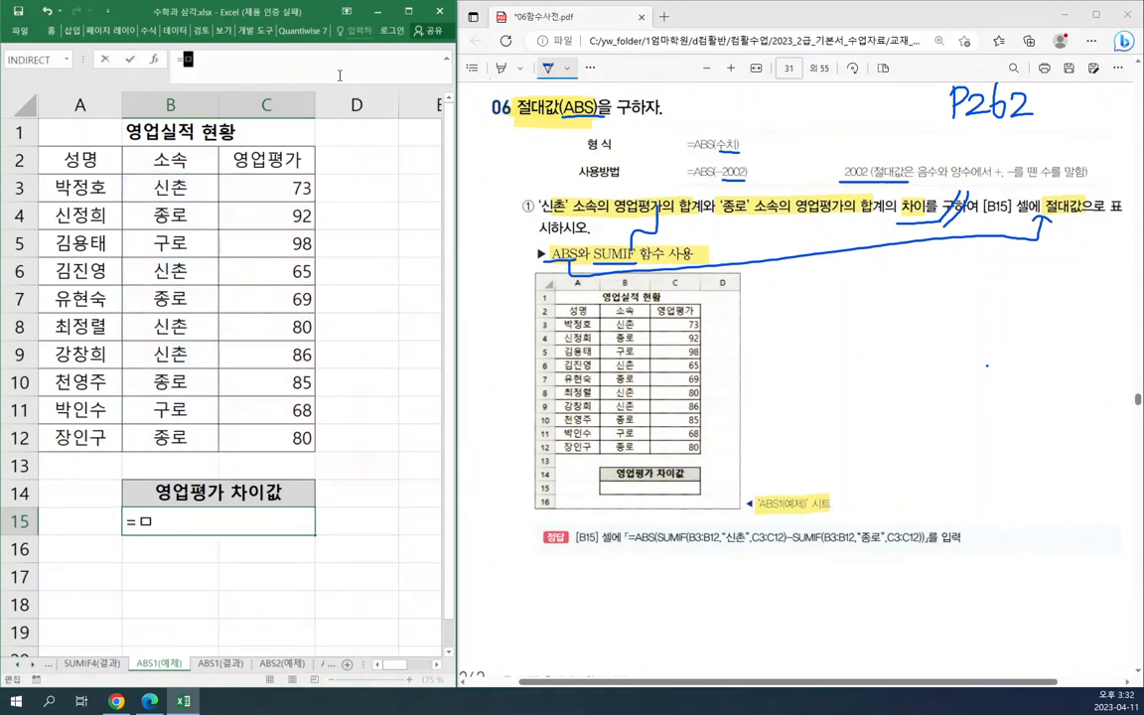
pyautogui.write('abs')
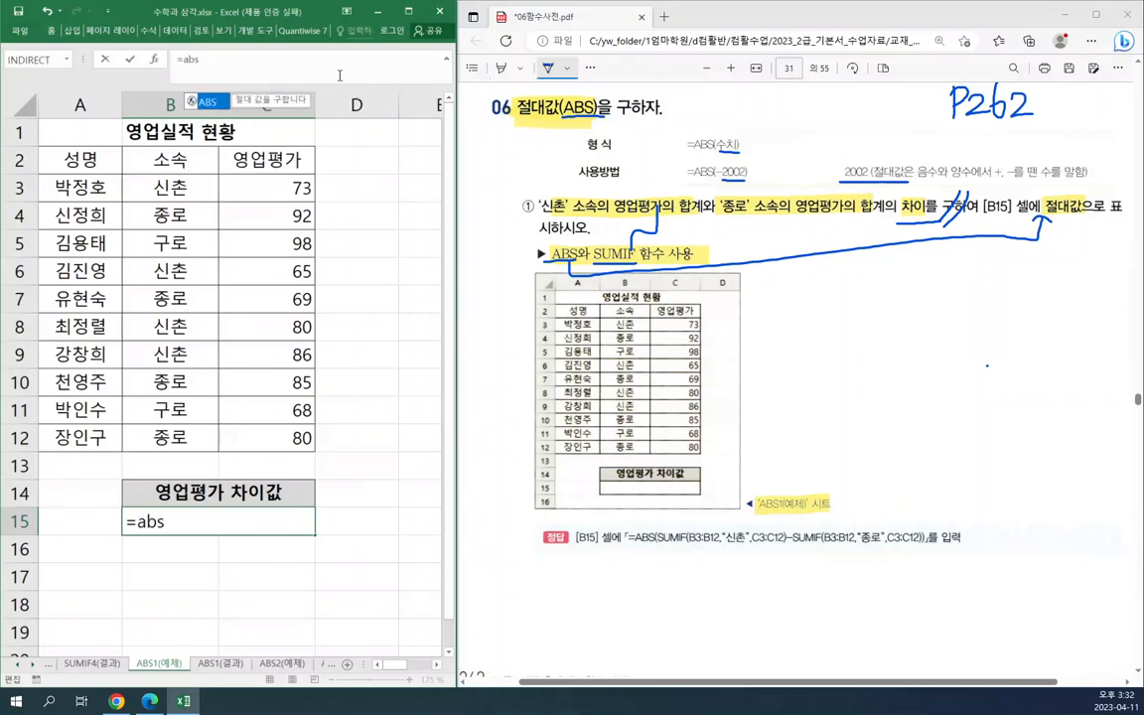
pyautogui.press('Tab')
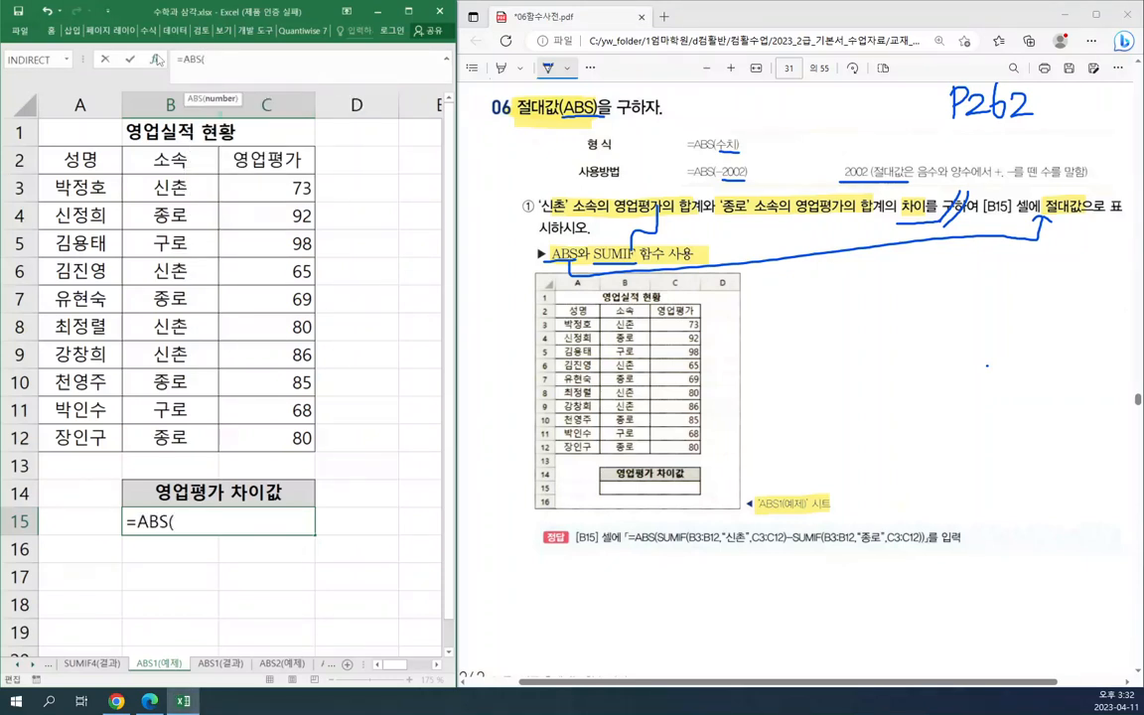
pyautogui.click(156, 60)
pyautogui.hotkey('ctrl', 'v')
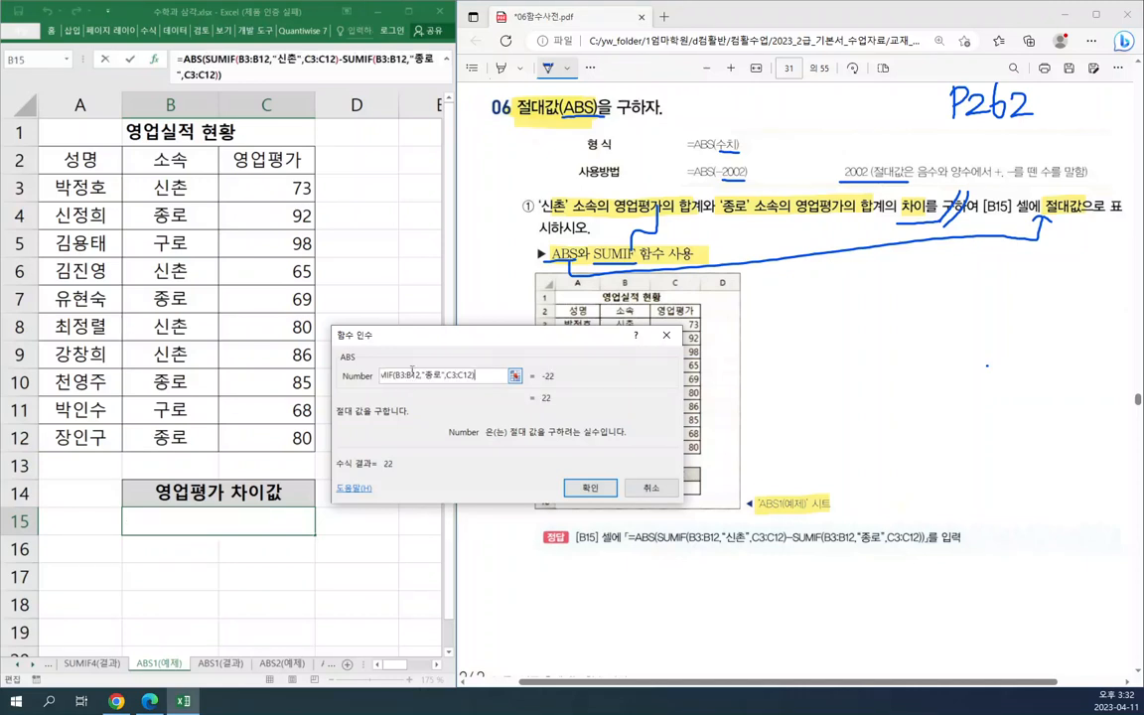
pyautogui.click(590, 488)
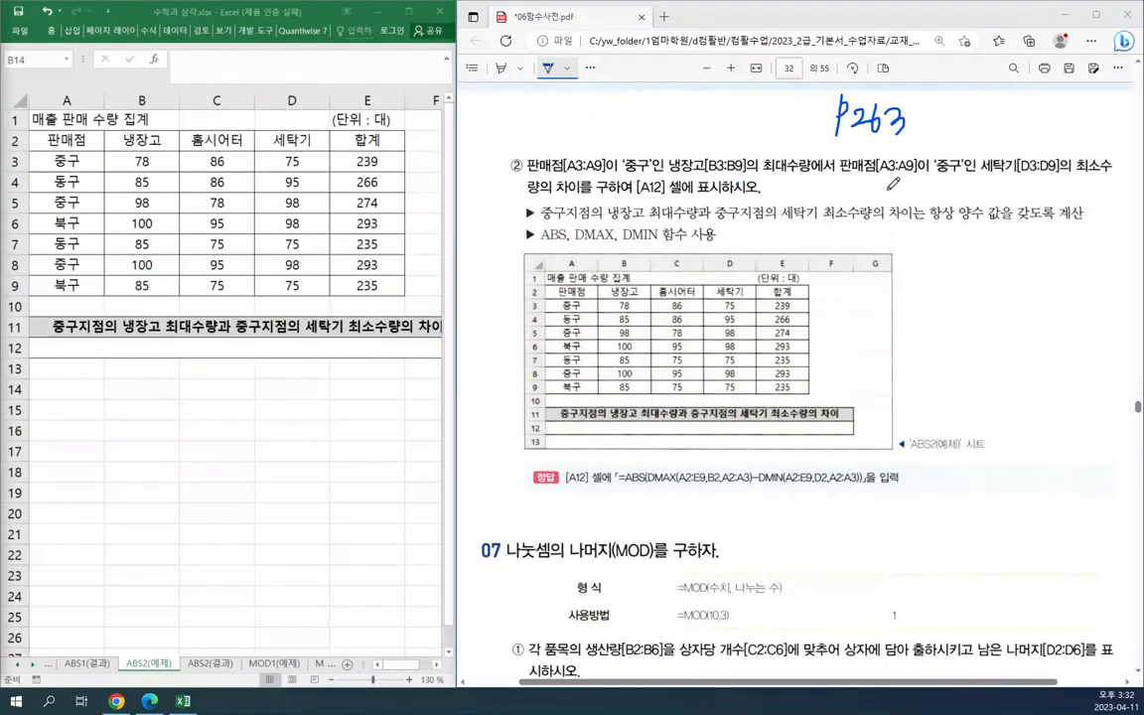
# - Highlight the 'ABS2(예제)' sheet label and question ②'s phrases on the 중구 condition, 냉장고 maximum, 세탁기 minimum and their difference
pyautogui.click(500, 69)
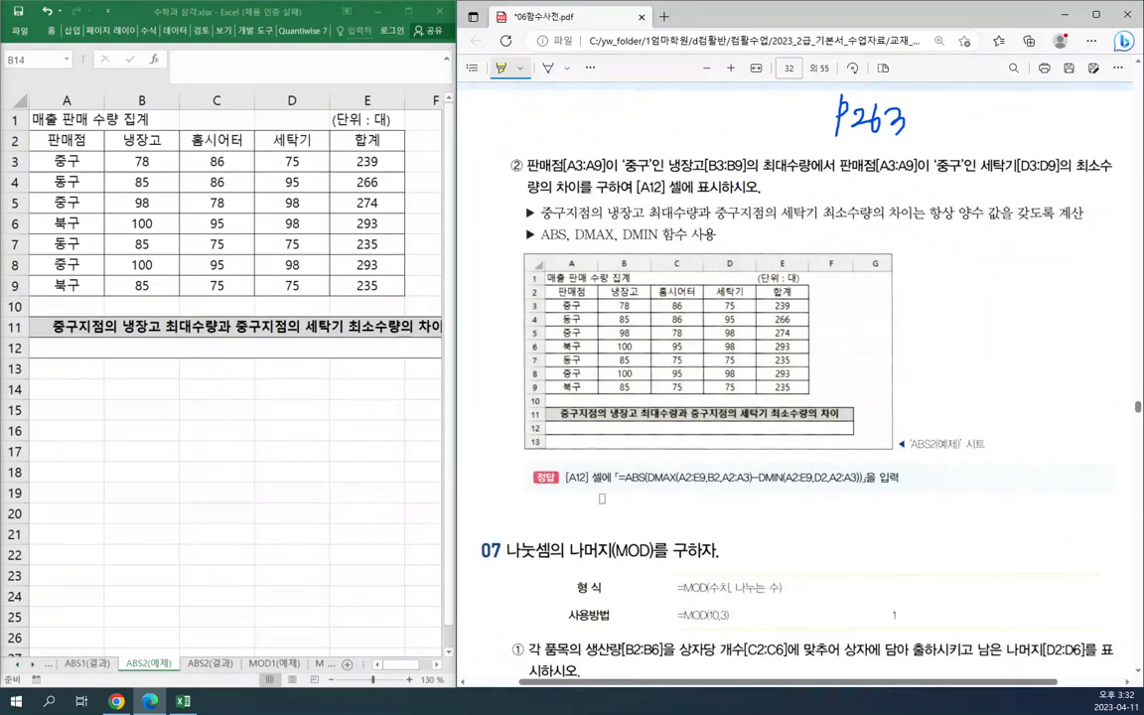
pyautogui.moveTo(904, 446); pyautogui.dragTo(980, 446)
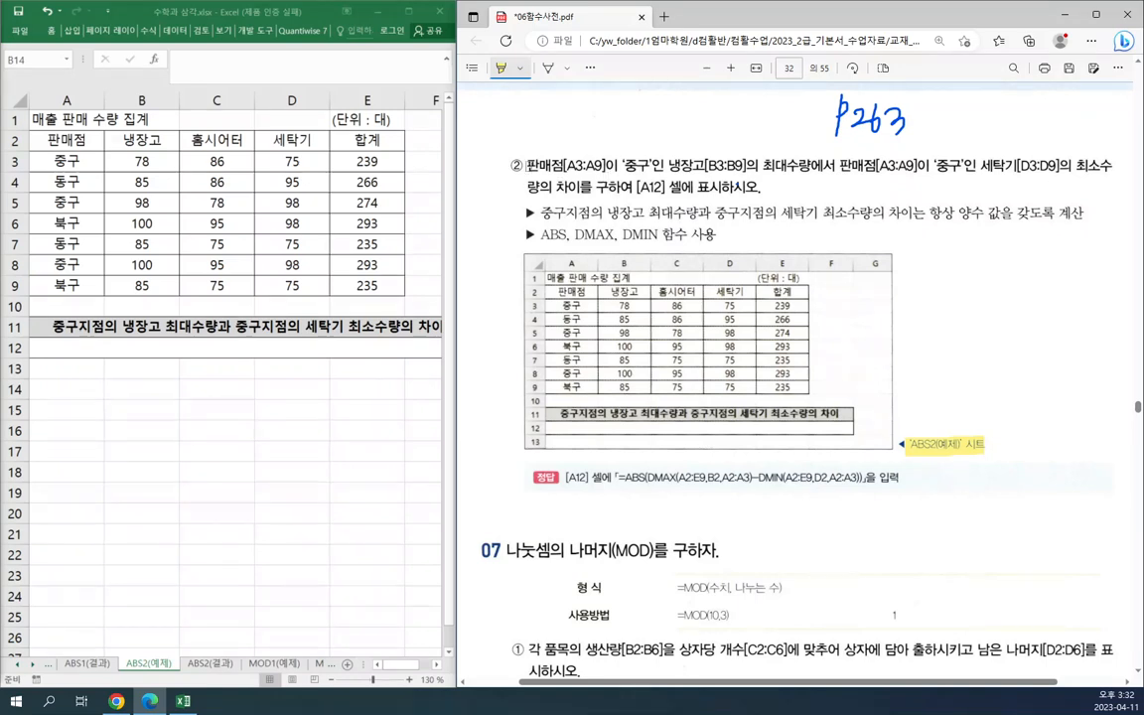
pyautogui.moveTo(526, 165); pyautogui.dragTo(809, 164)
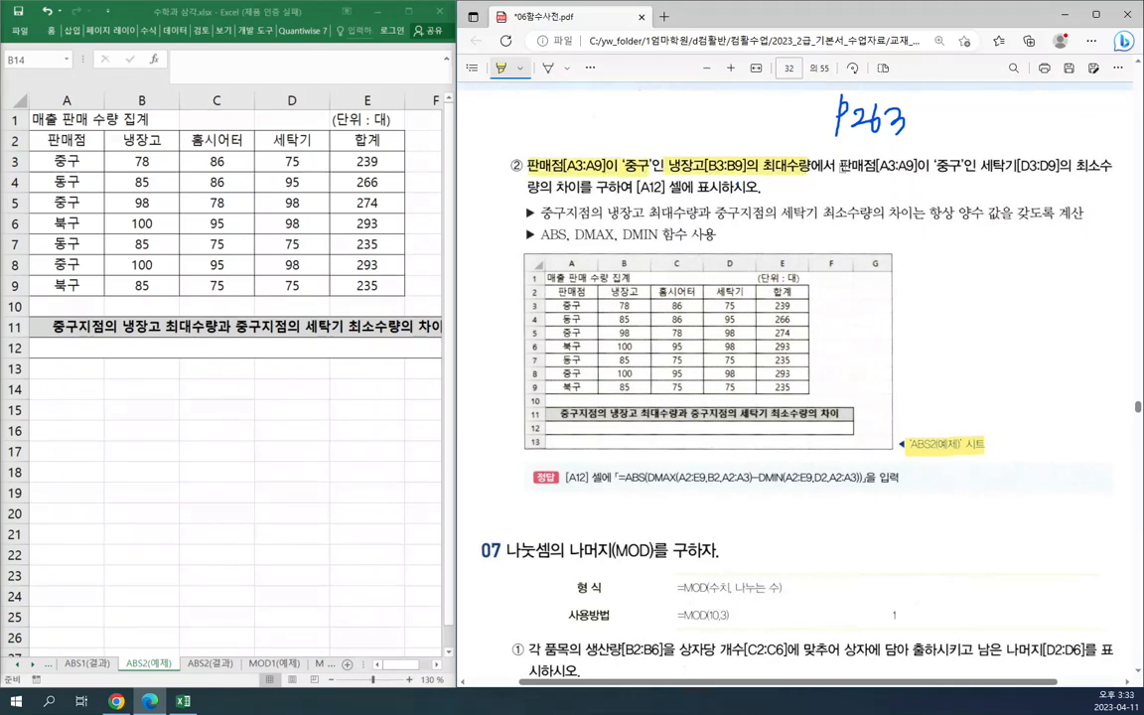
pyautogui.moveTo(954, 165); pyautogui.dragTo(1112, 164)
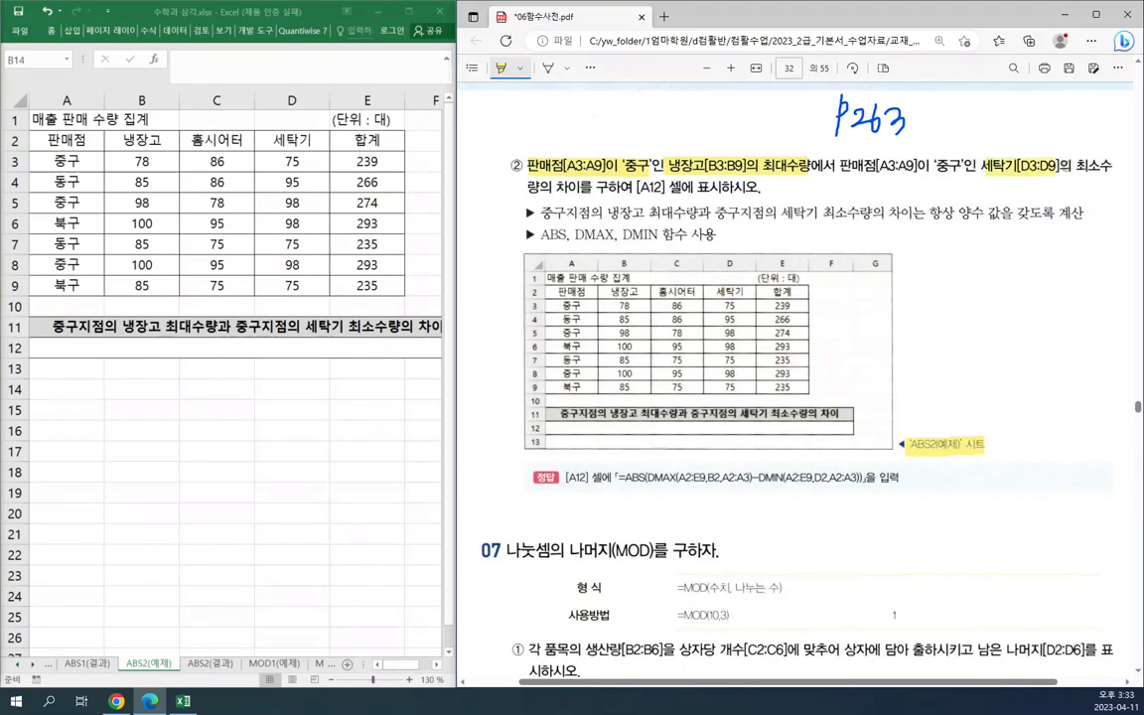
pyautogui.moveTo(526, 187); pyautogui.dragTo(579, 187)
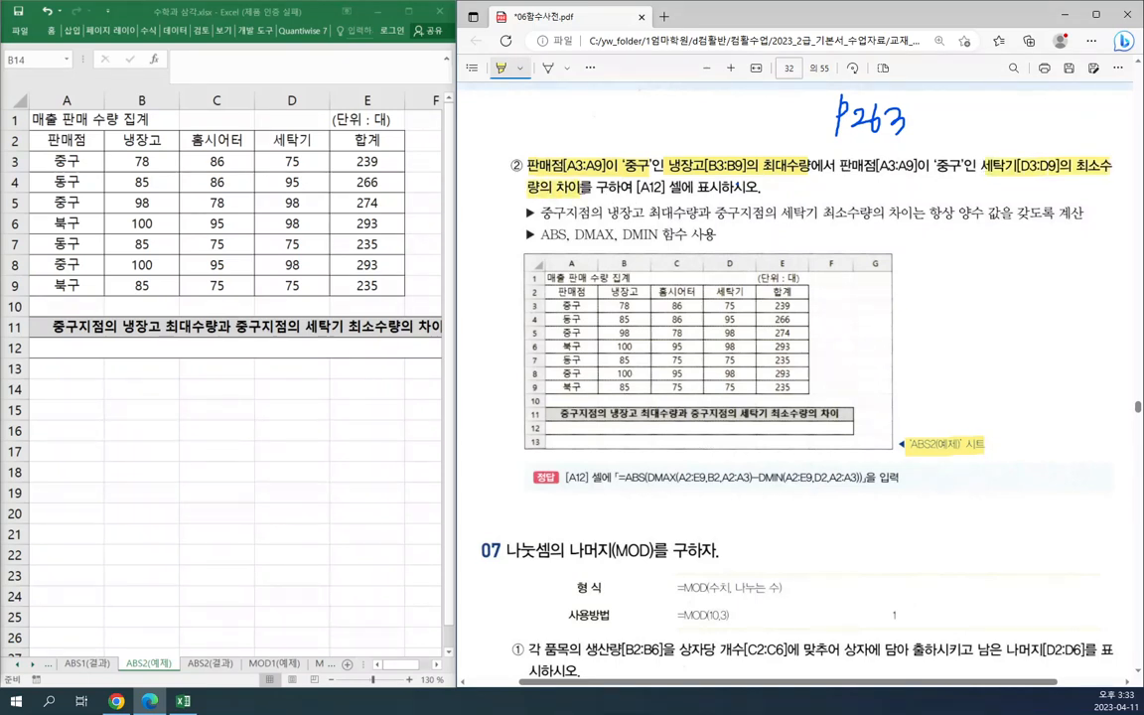
# - Underline 차이, the positive-value wording and ABS in pen, and mark a minus between DMAX and DMIN plus two absolute-value bars
pyautogui.click(548, 68)
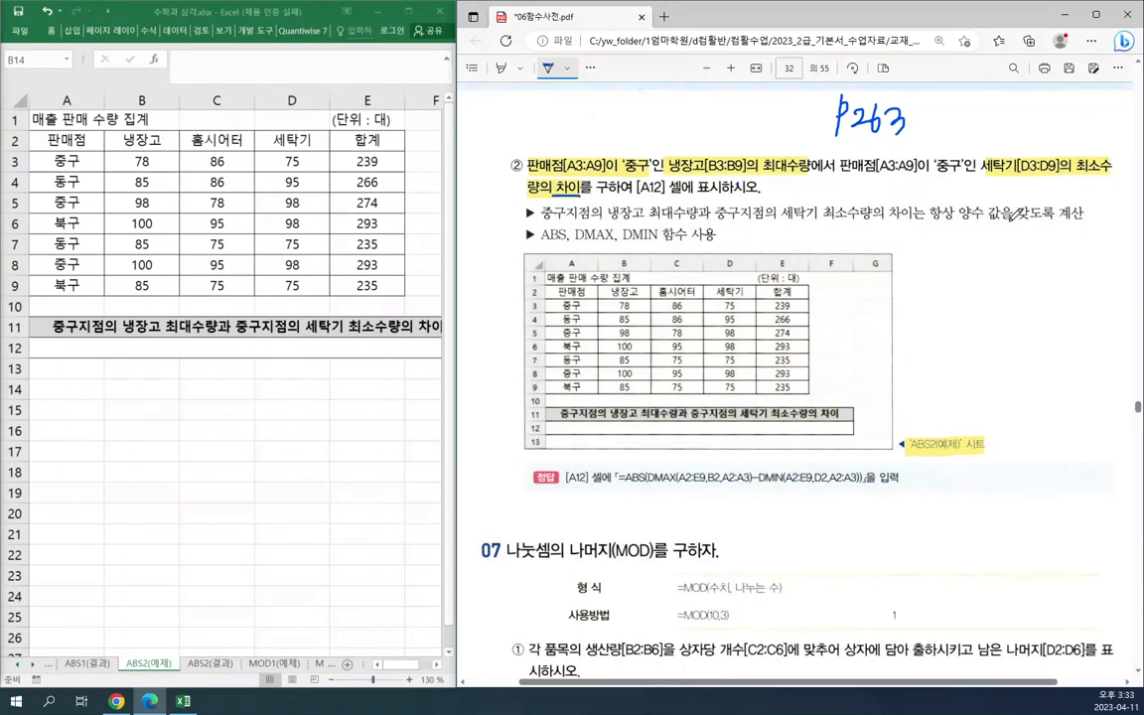
pyautogui.moveTo(948, 227); pyautogui.dragTo(1060, 221)
pyautogui.moveTo(541, 241); pyautogui.dragTo(566, 241)
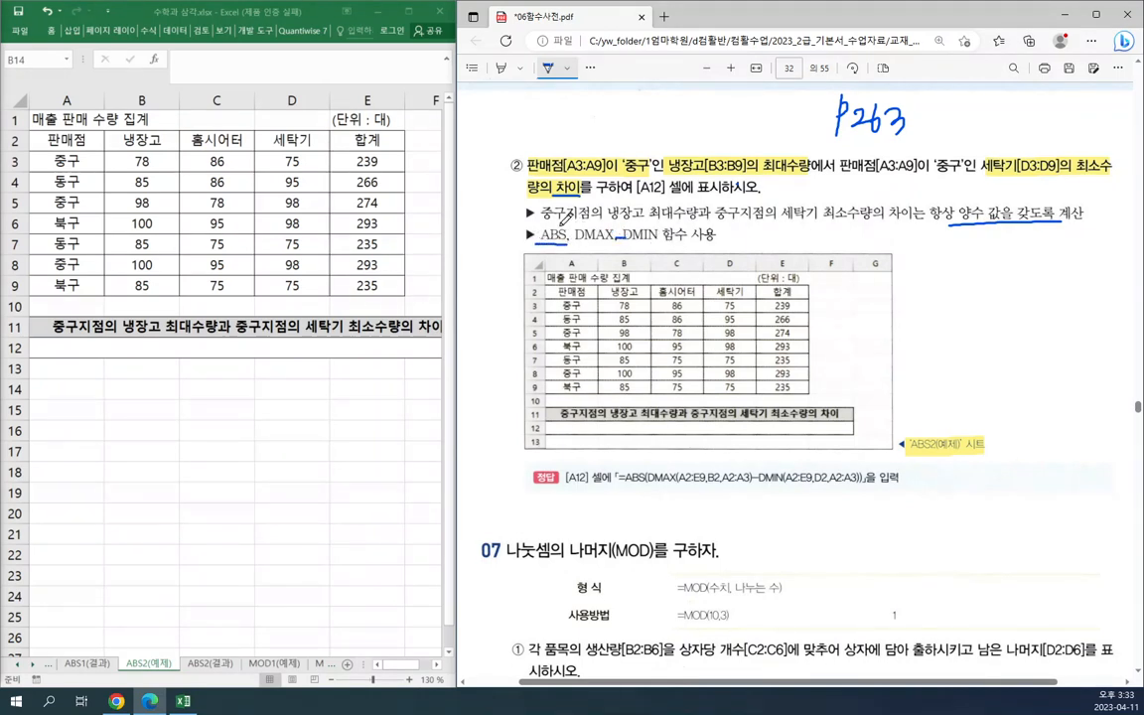
pyautogui.moveTo(617, 240); pyautogui.dragTo(629, 238)
pyautogui.moveTo(735, 231); pyautogui.dragTo(727, 242)
pyautogui.moveTo(744, 231); pyautogui.dragTo(737, 241)
# - Build a DMAX function in A12 of the ABS2(예제) sheet with database A2:E9, field B2 and criteria A2:A3
pyautogui.click(303, 316)
pyautogui.click(355, 345)
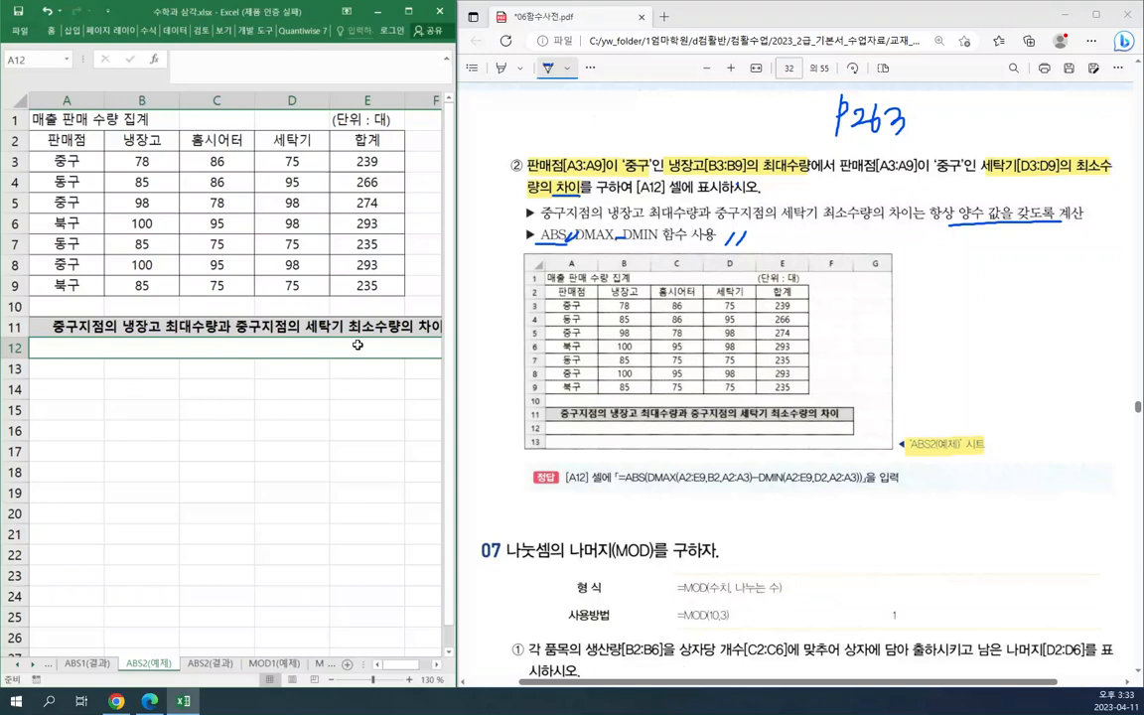
pyautogui.write('=dma')
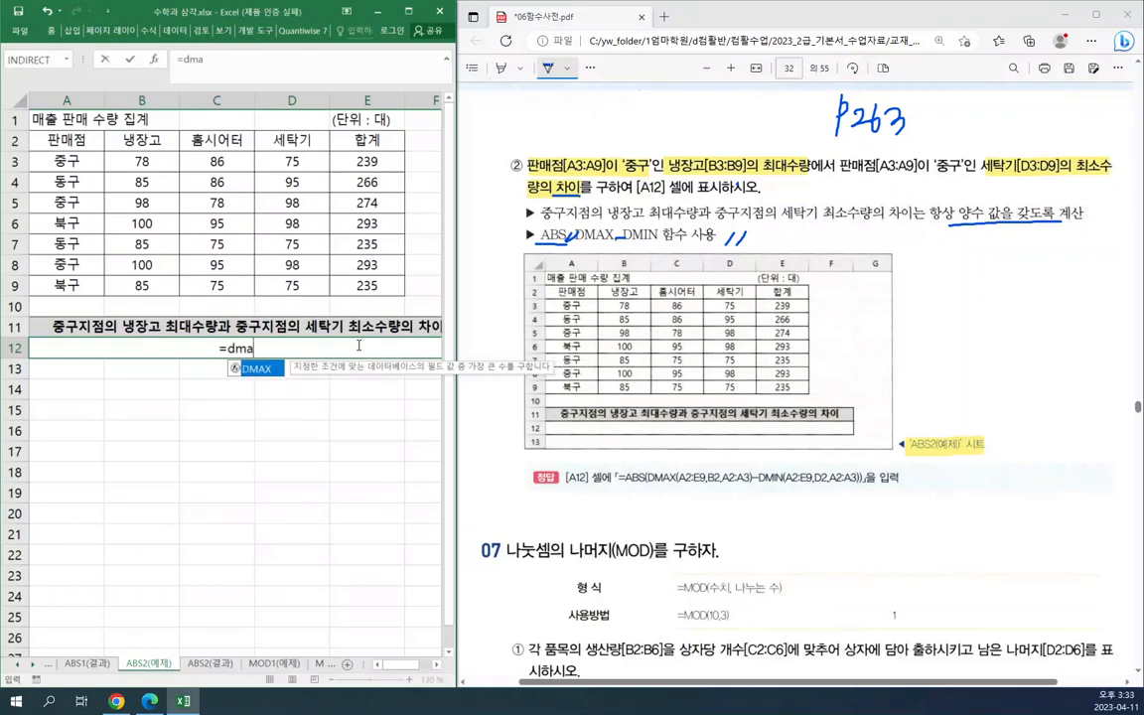
pyautogui.press('Tab')
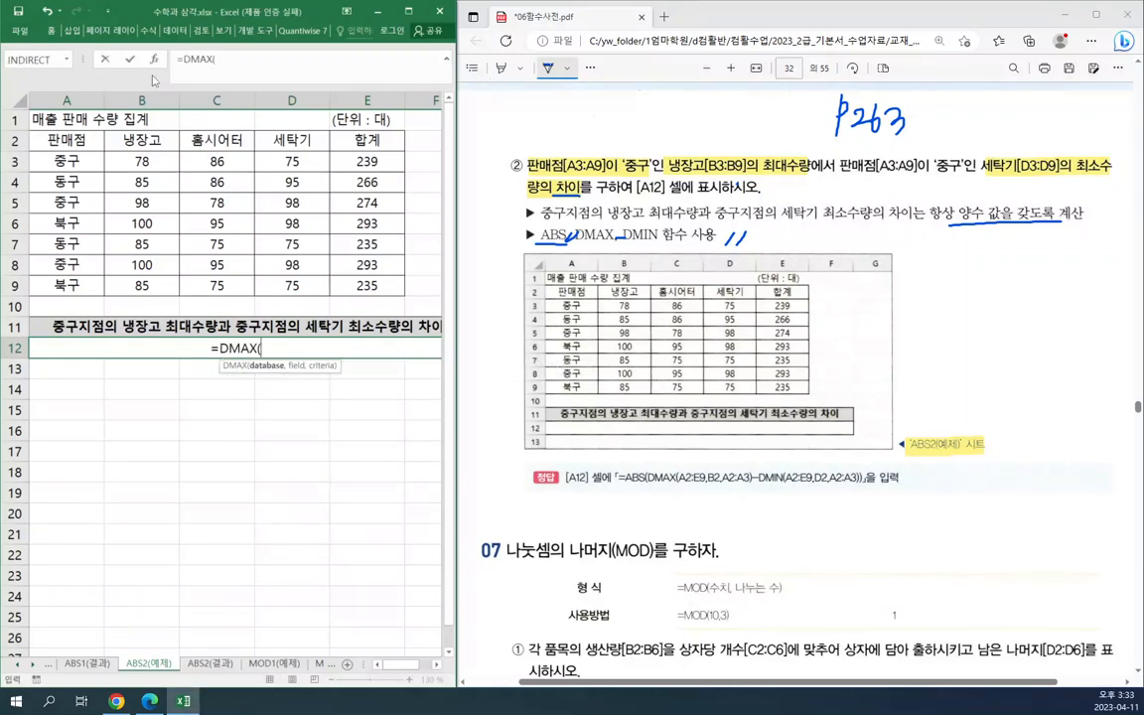
pyautogui.hotkey('ctrl', 'a')
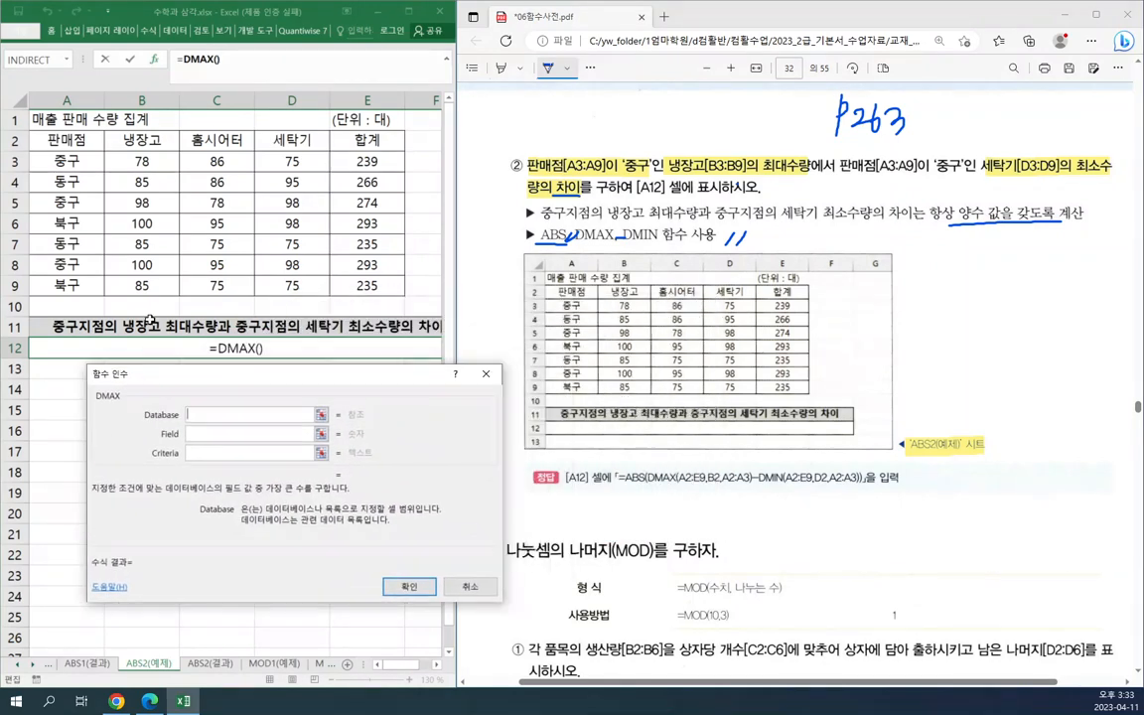
pyautogui.moveTo(77, 145); pyautogui.dragTo(348, 285)
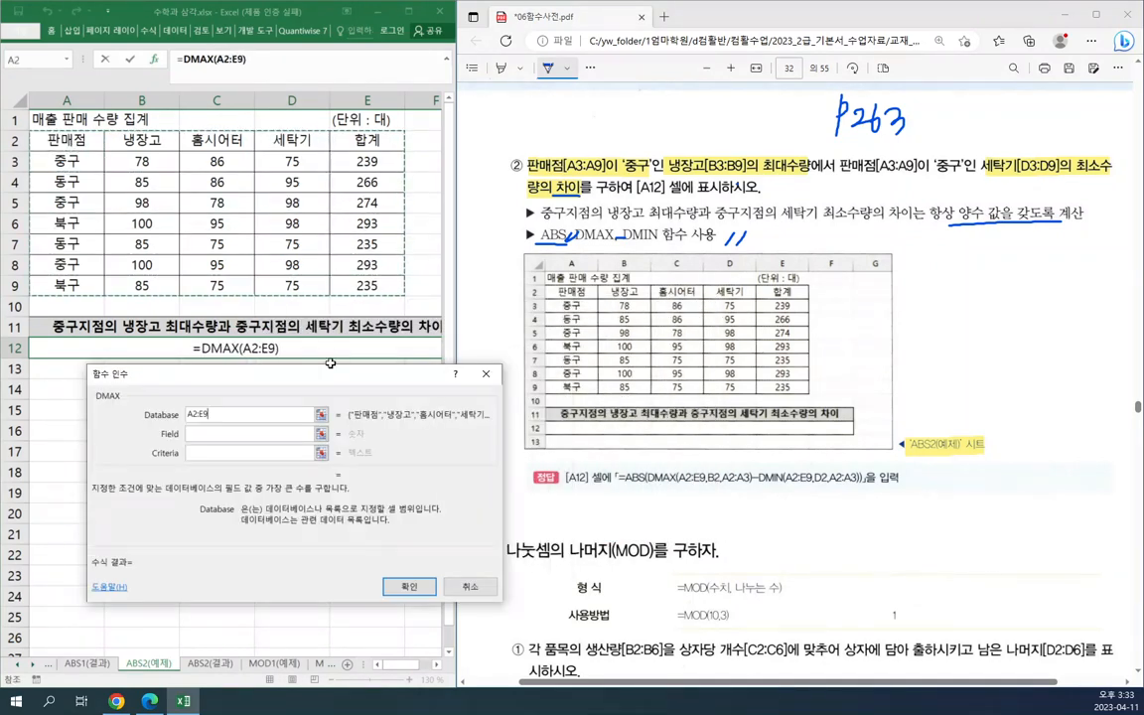
pyautogui.click(231, 437)
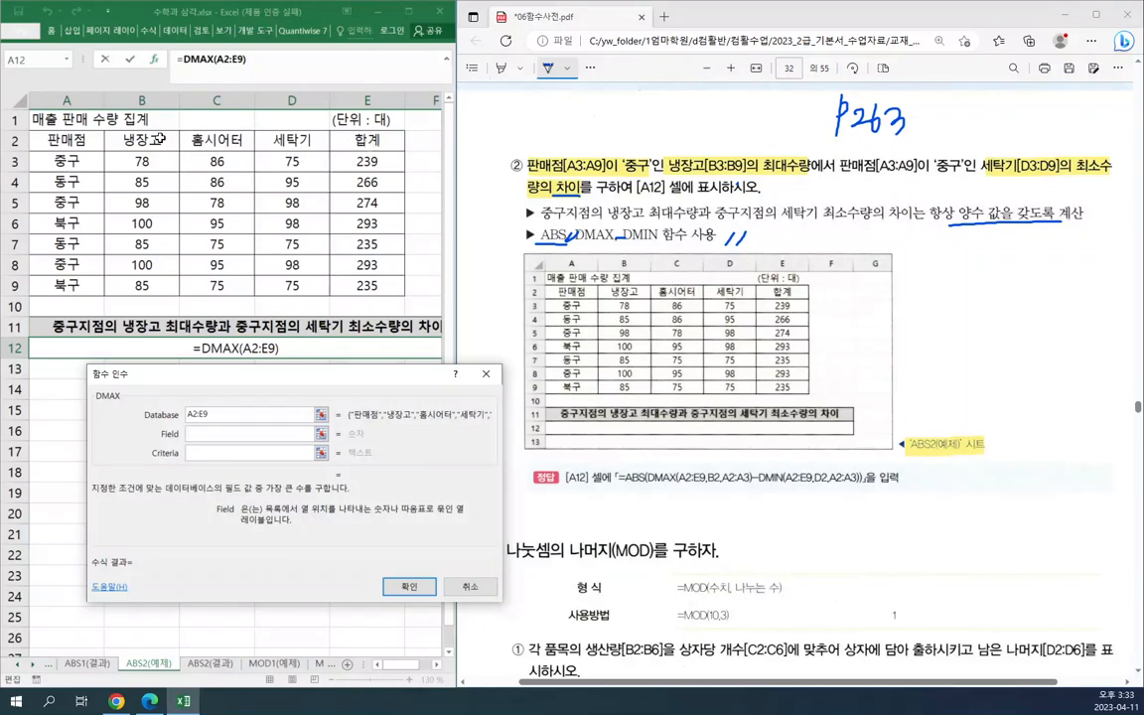
pyautogui.click(159, 139)
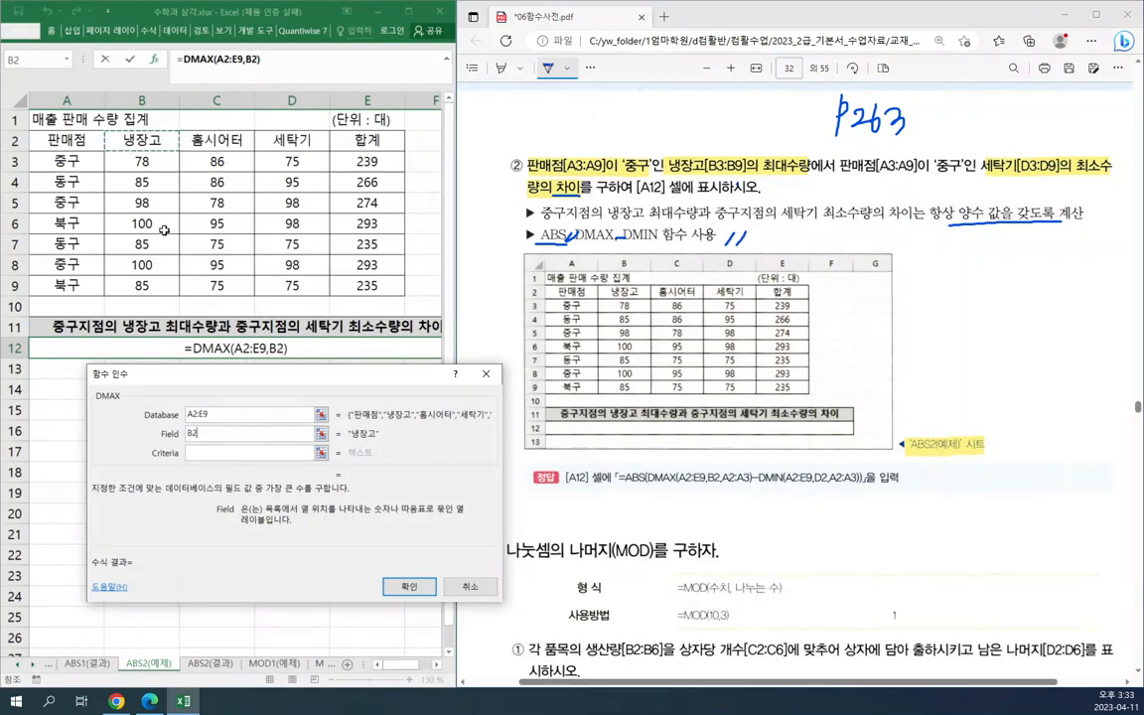
pyautogui.click(212, 456)
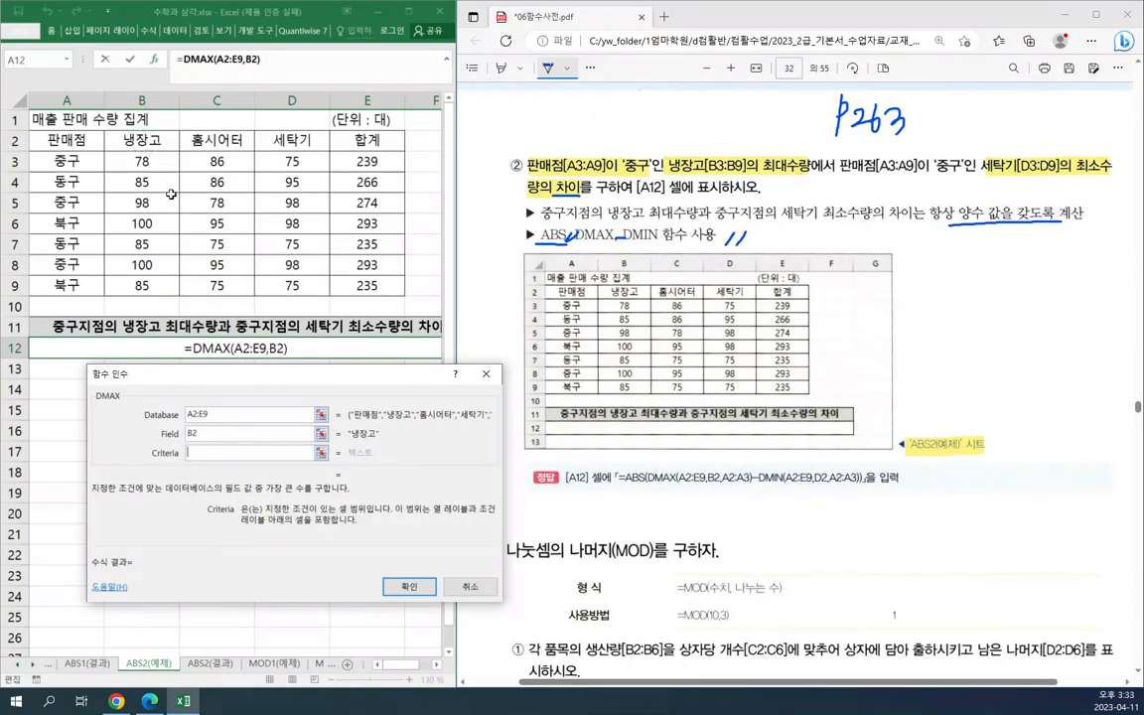
pyautogui.moveTo(76, 140); pyautogui.dragTo(61, 159)
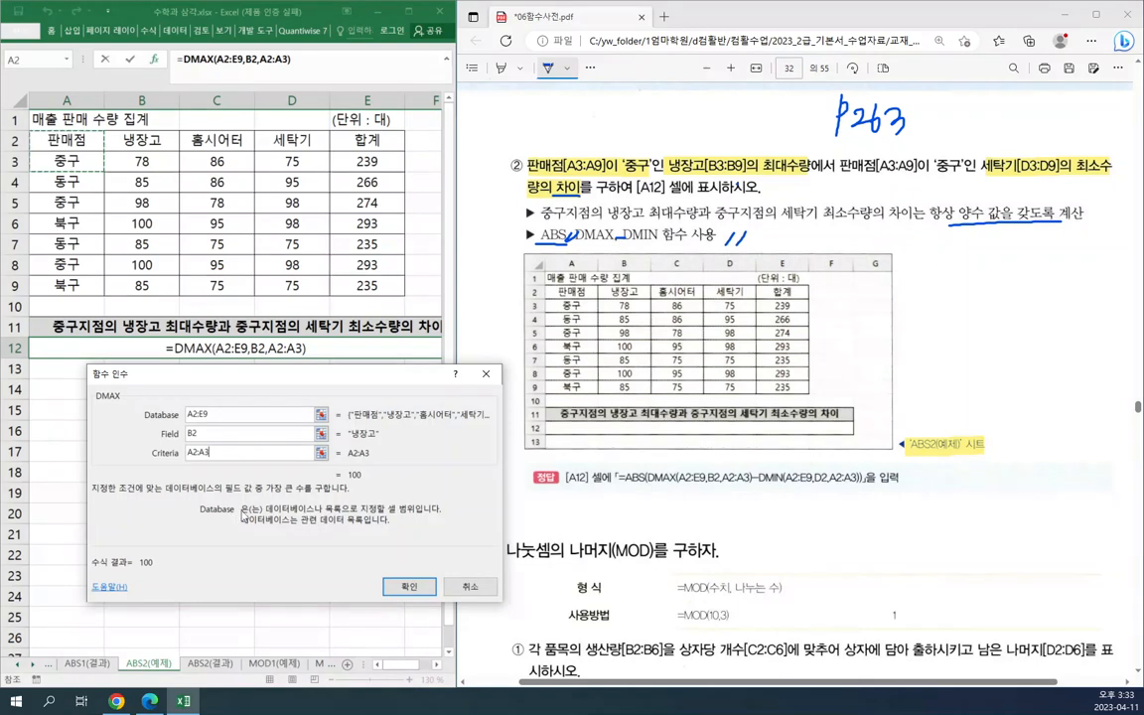
pyautogui.click(409, 586)
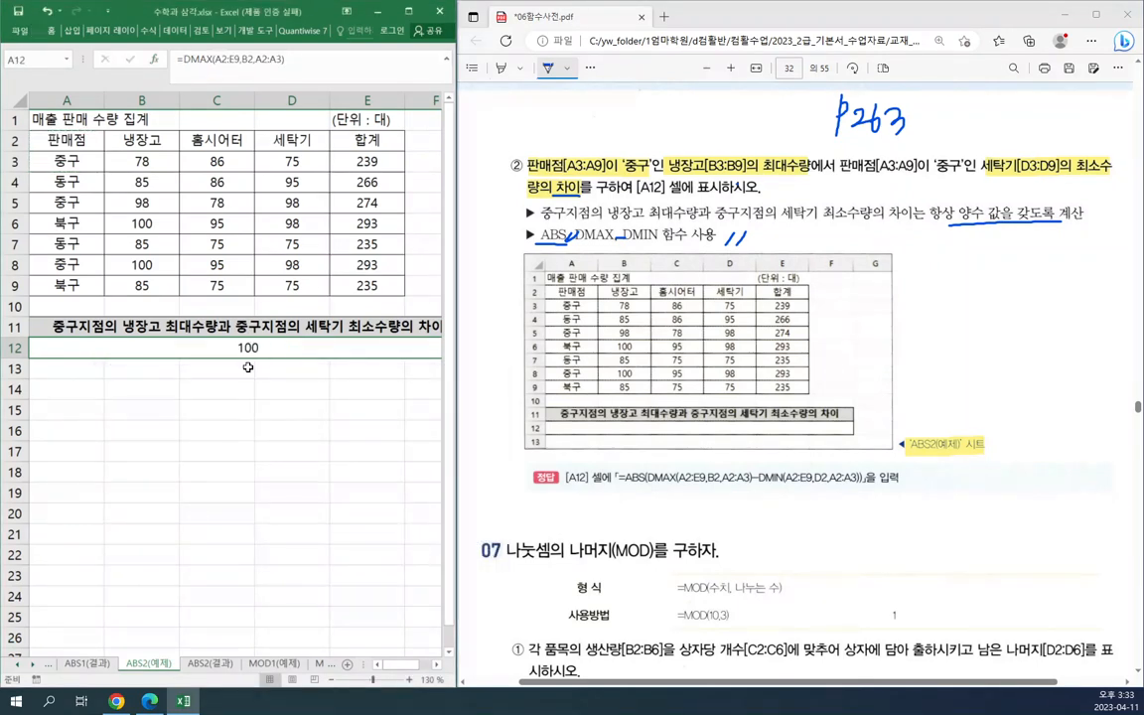
# - Extend the A12 formula by subtracting a DMIN function with database A2:E9, field D2 and criteria A2:A3
pyautogui.click(342, 61)
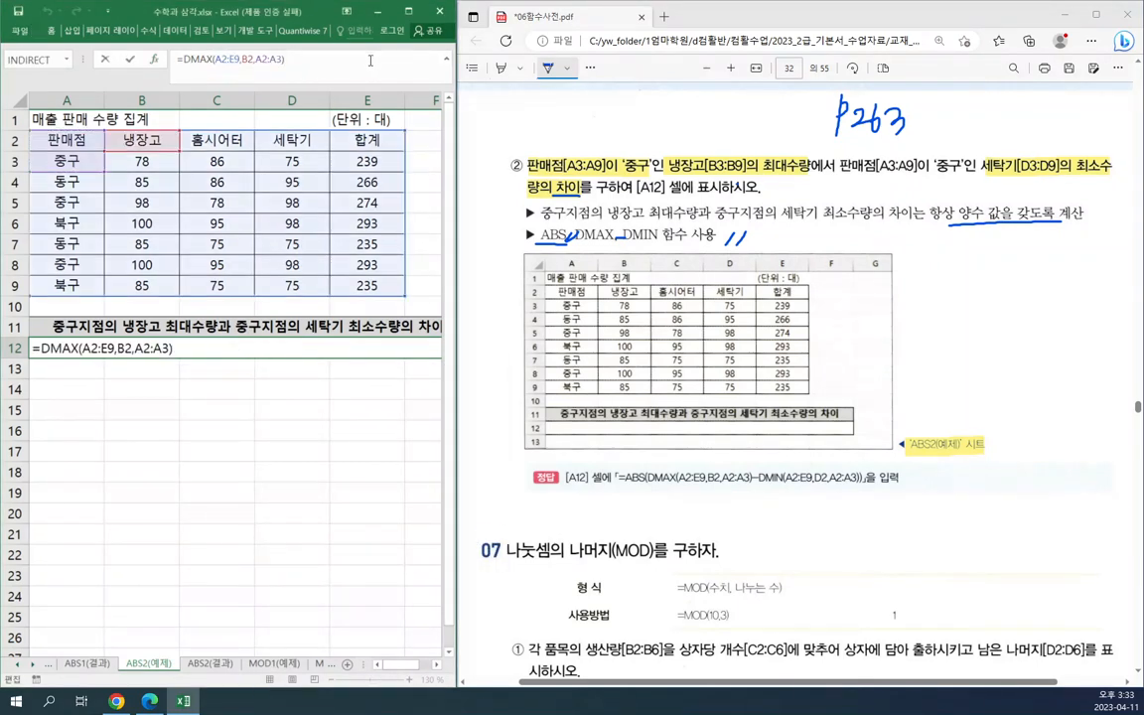
pyautogui.write('-dmin')
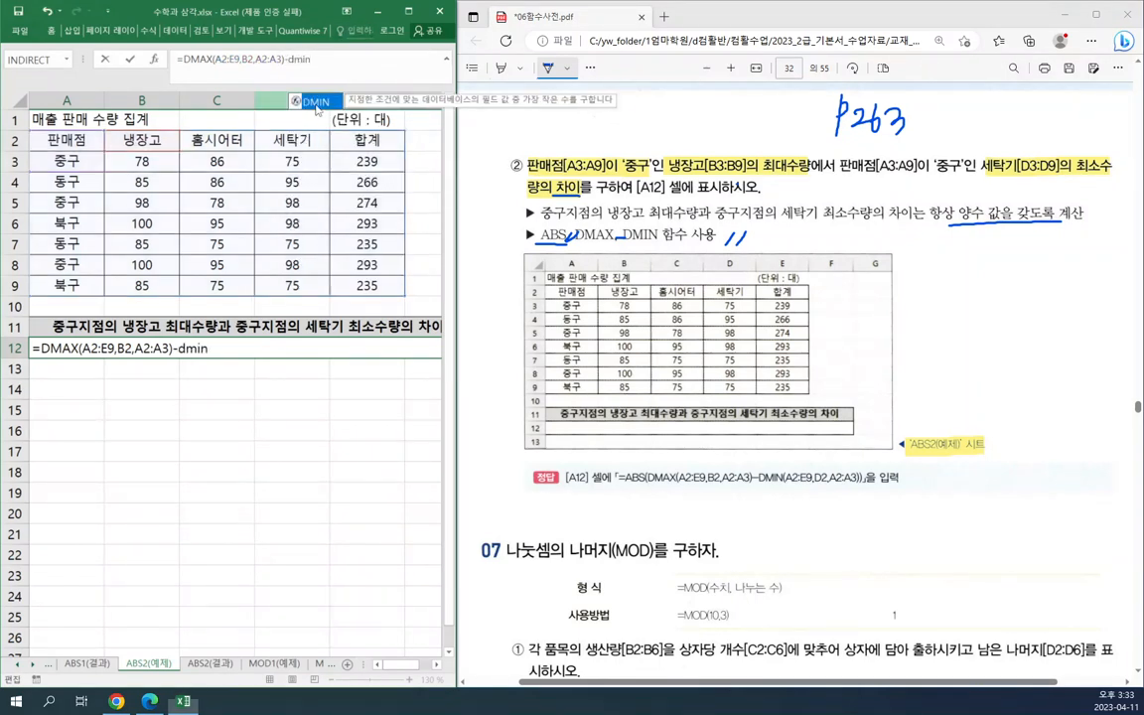
pyautogui.press('Tab')
pyautogui.click(154, 60)
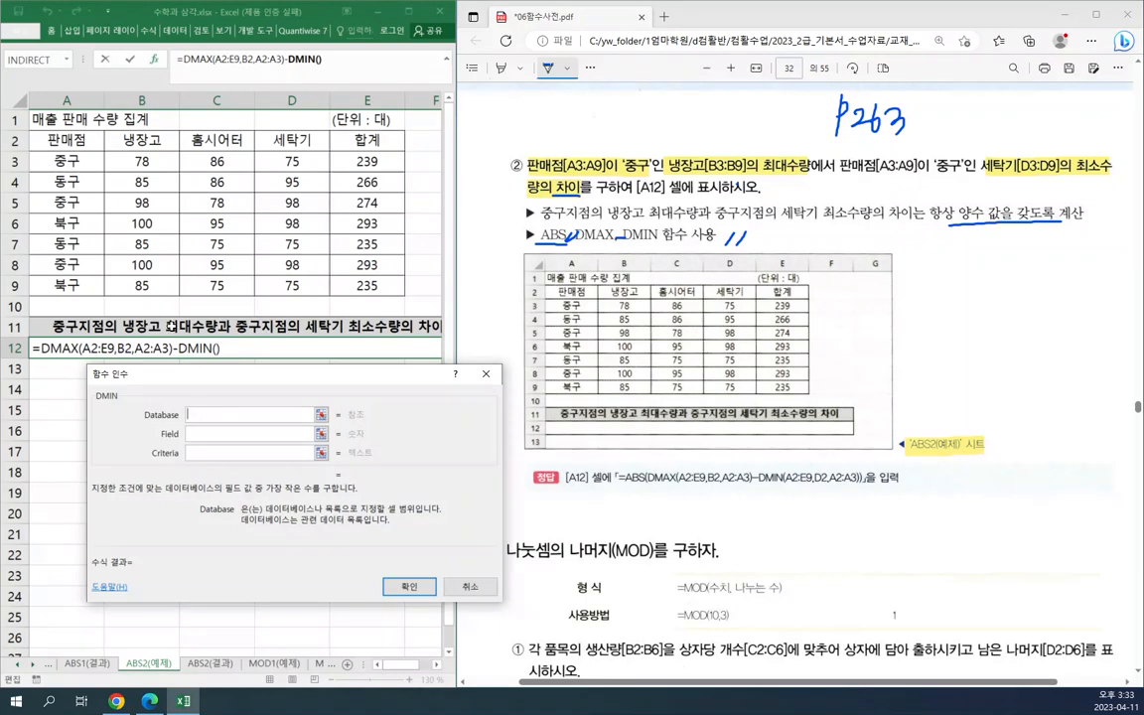
pyautogui.moveTo(62, 140); pyautogui.dragTo(364, 285)
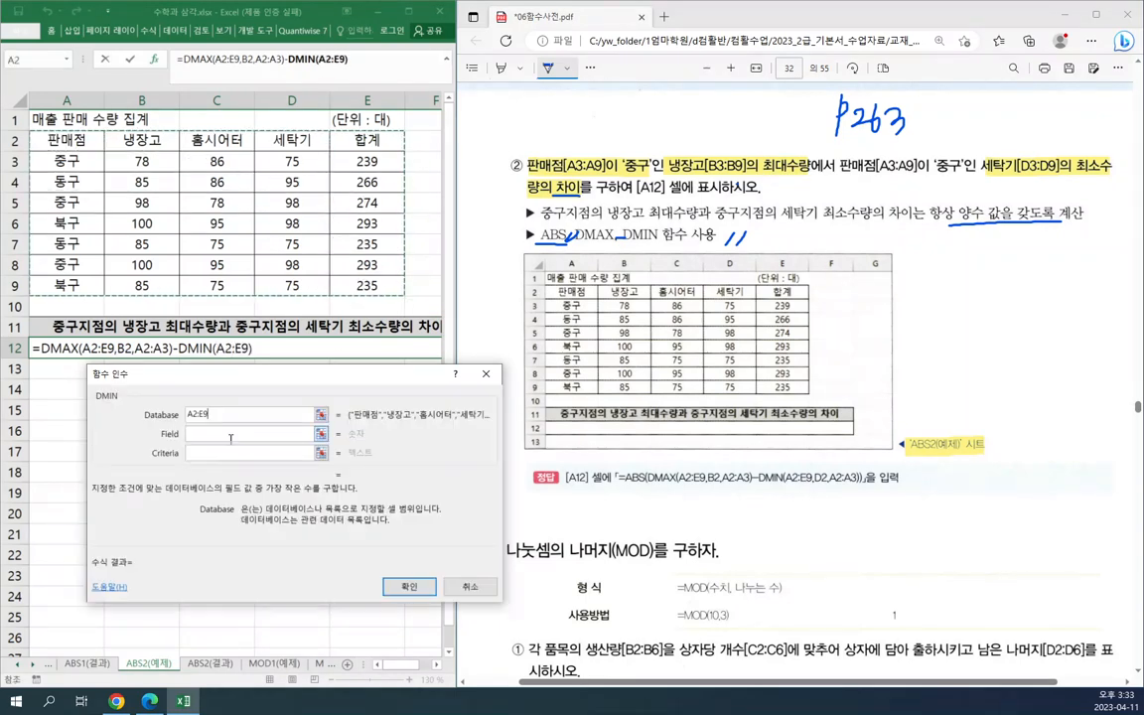
pyautogui.press('Tab')
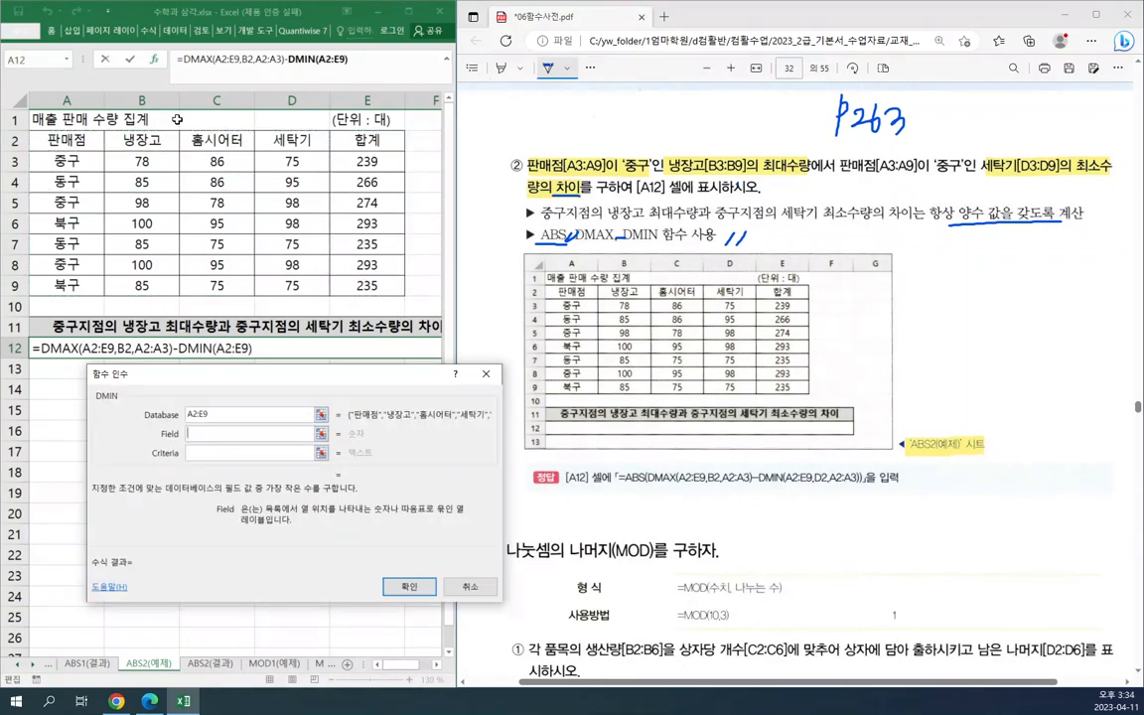
pyautogui.click(270, 139)
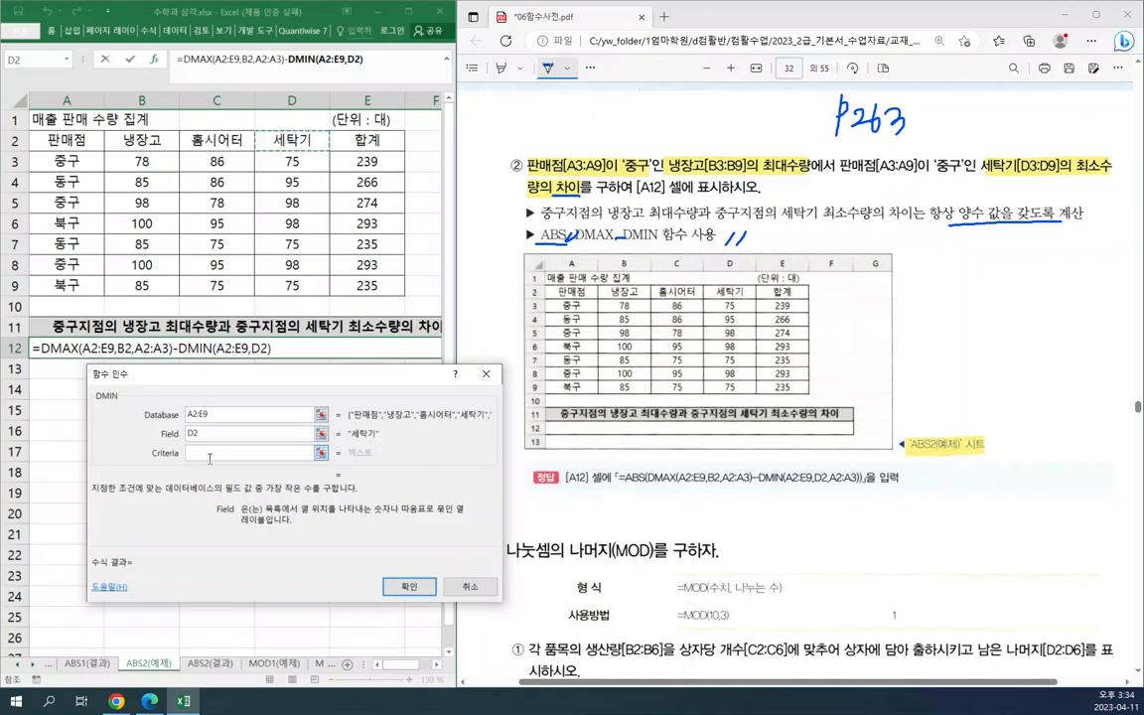
pyautogui.press('Tab')
pyautogui.click(72, 144)
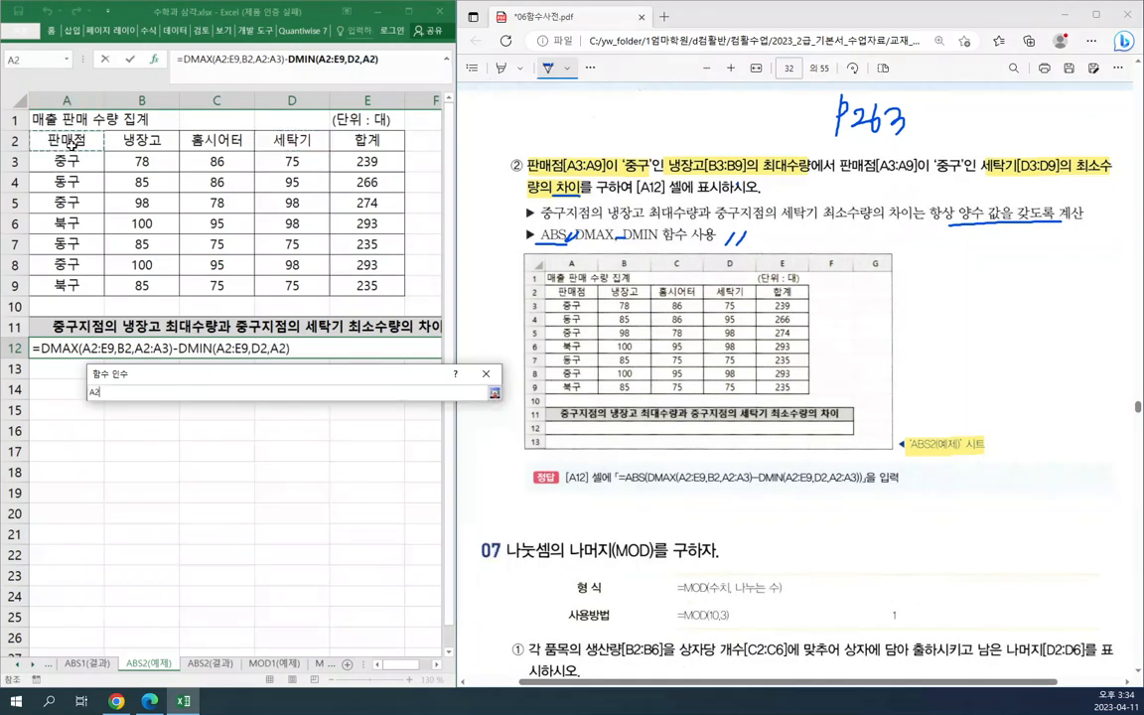
pyautogui.moveTo(71, 144); pyautogui.dragTo(68, 161)
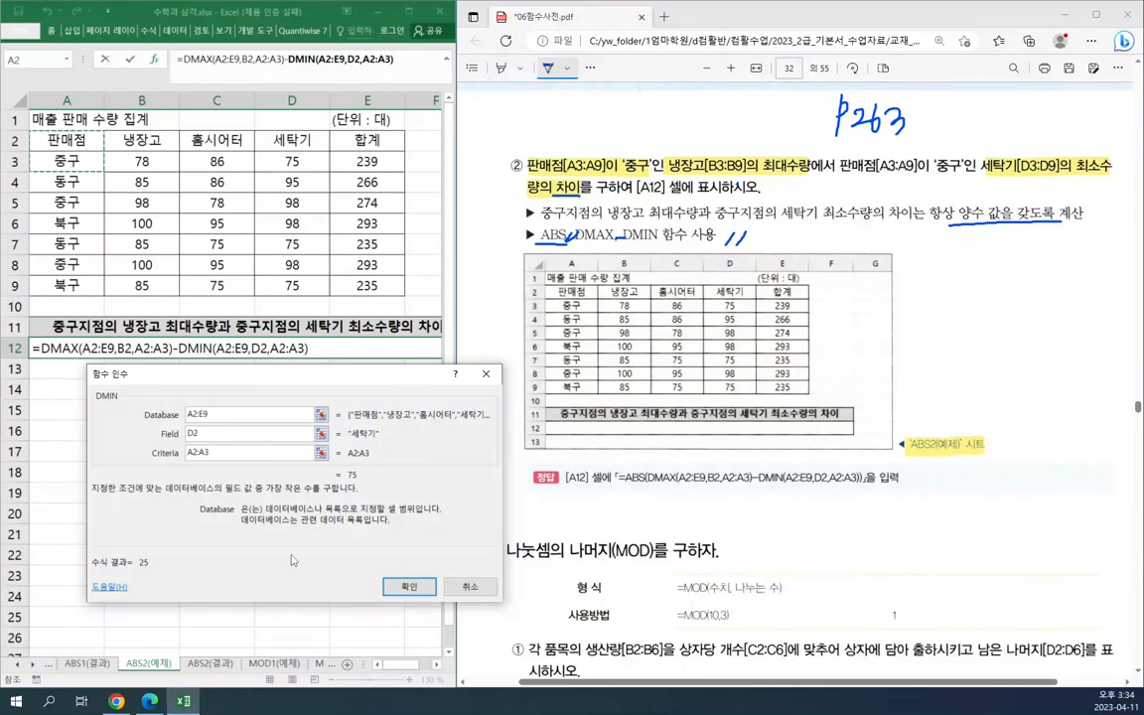
pyautogui.click(407, 590)
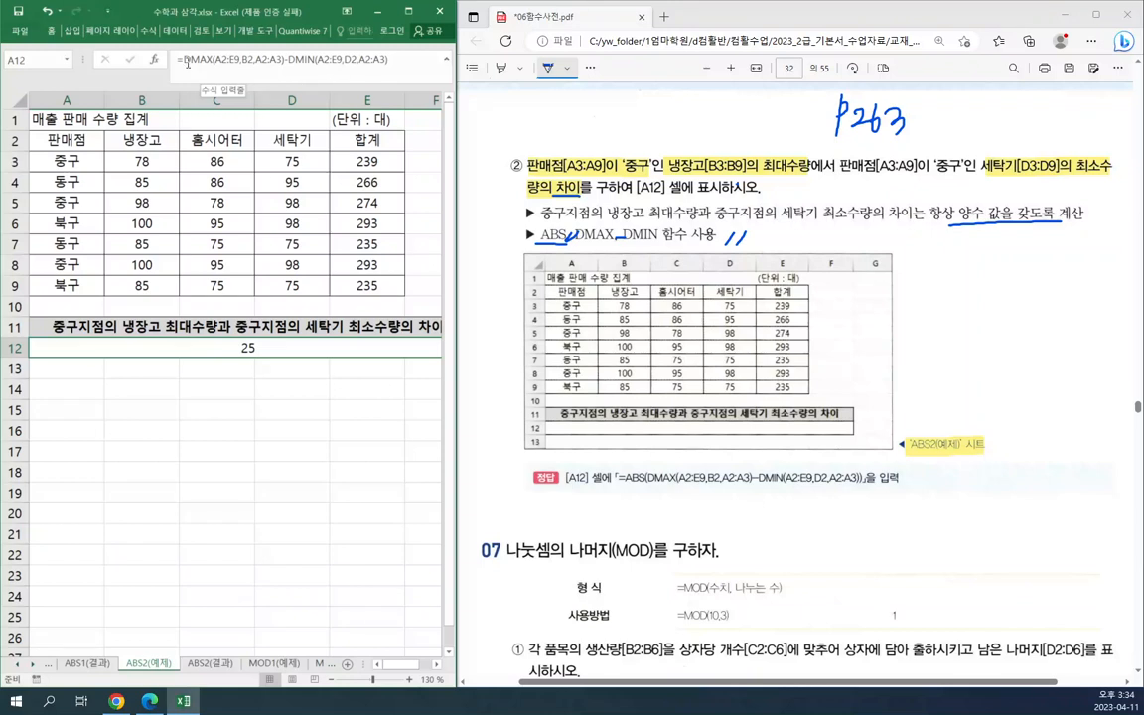
# - Rebuild the A12 formula as an ABS function with the cut DMAX minus DMIN expression as its number argument
pyautogui.moveTo(182, 59); pyautogui.dragTo(420, 66)
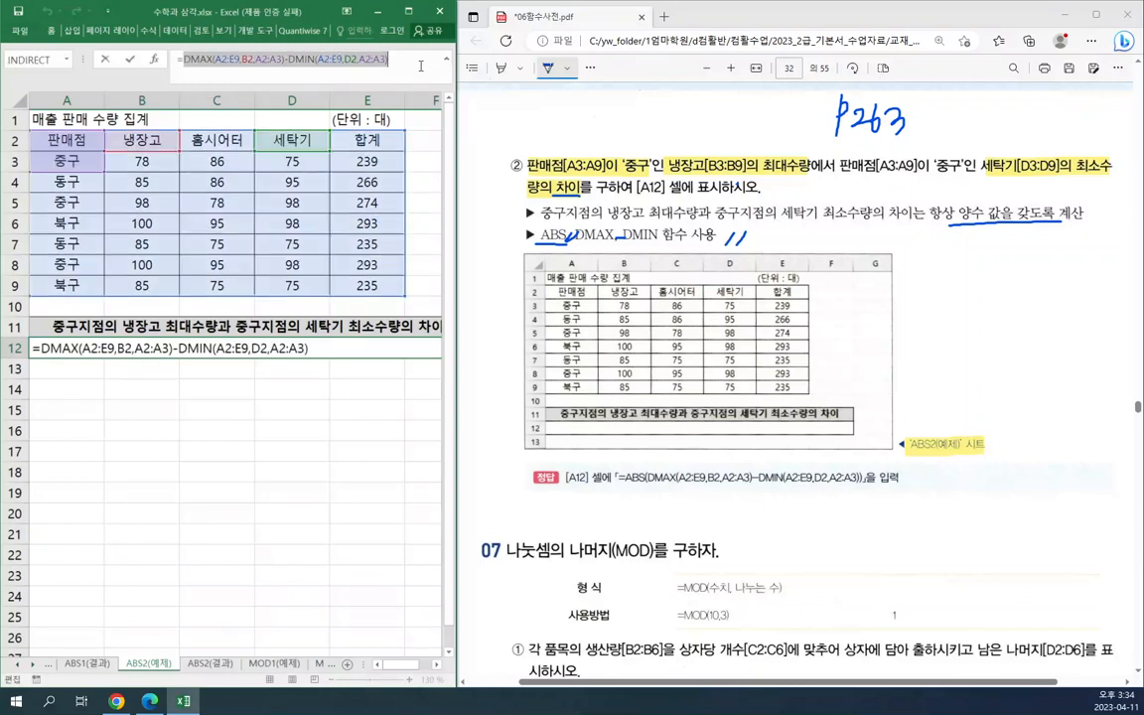
pyautogui.press('BackSpace')
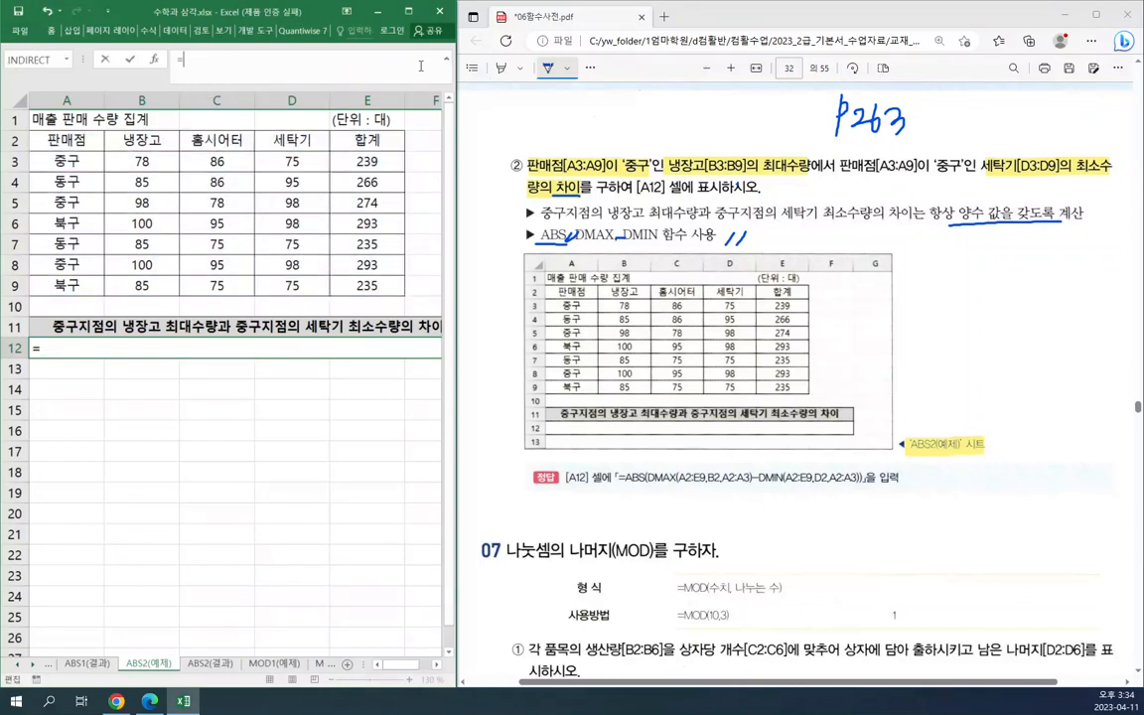
pyautogui.write('ab')
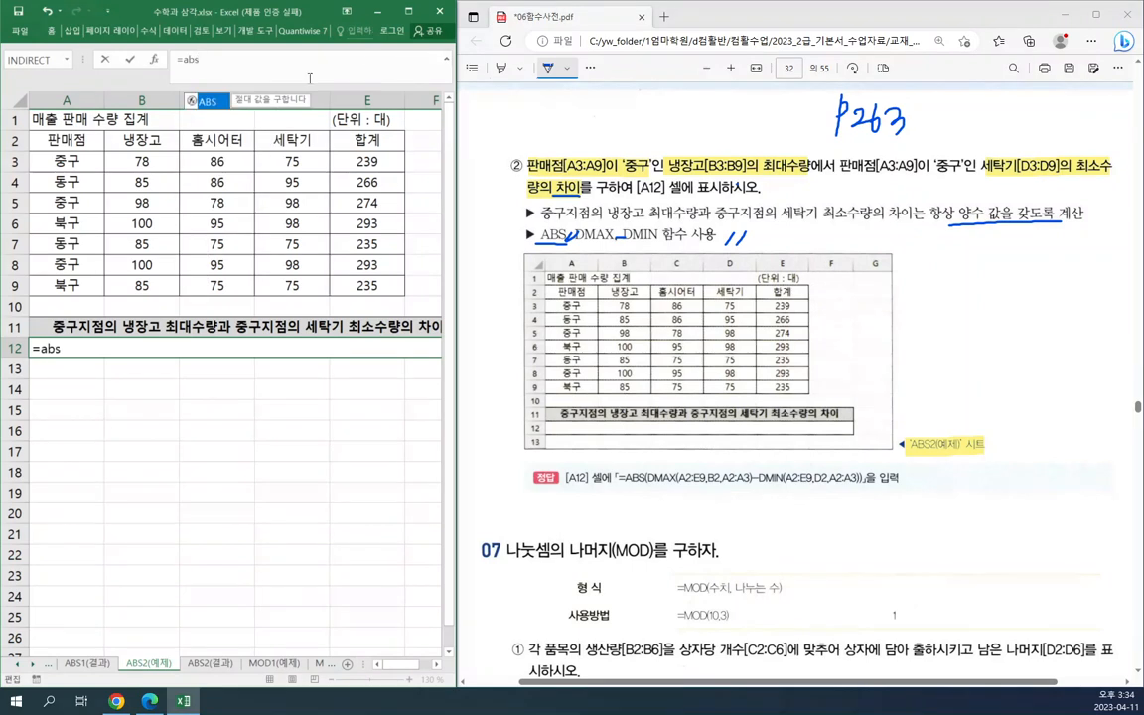
pyautogui.write('s')
pyautogui.press('Tab')
pyautogui.click(155, 61)
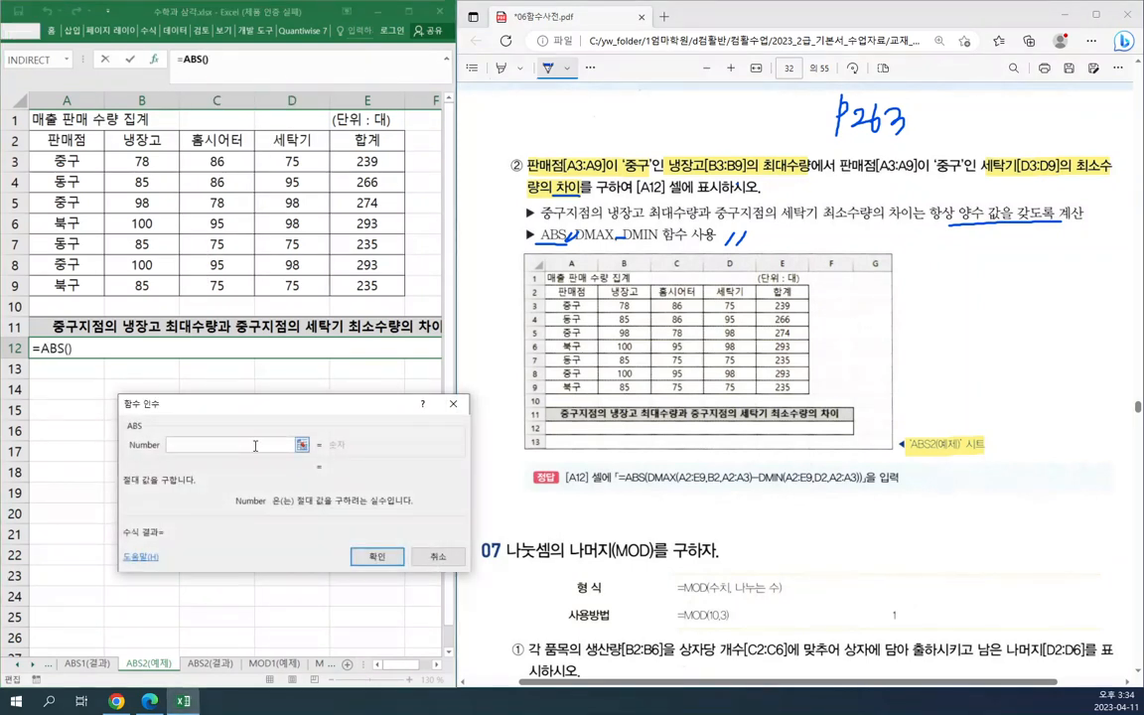
pyautogui.hotkey('ctrl', 'v')
pyautogui.click(366, 553)
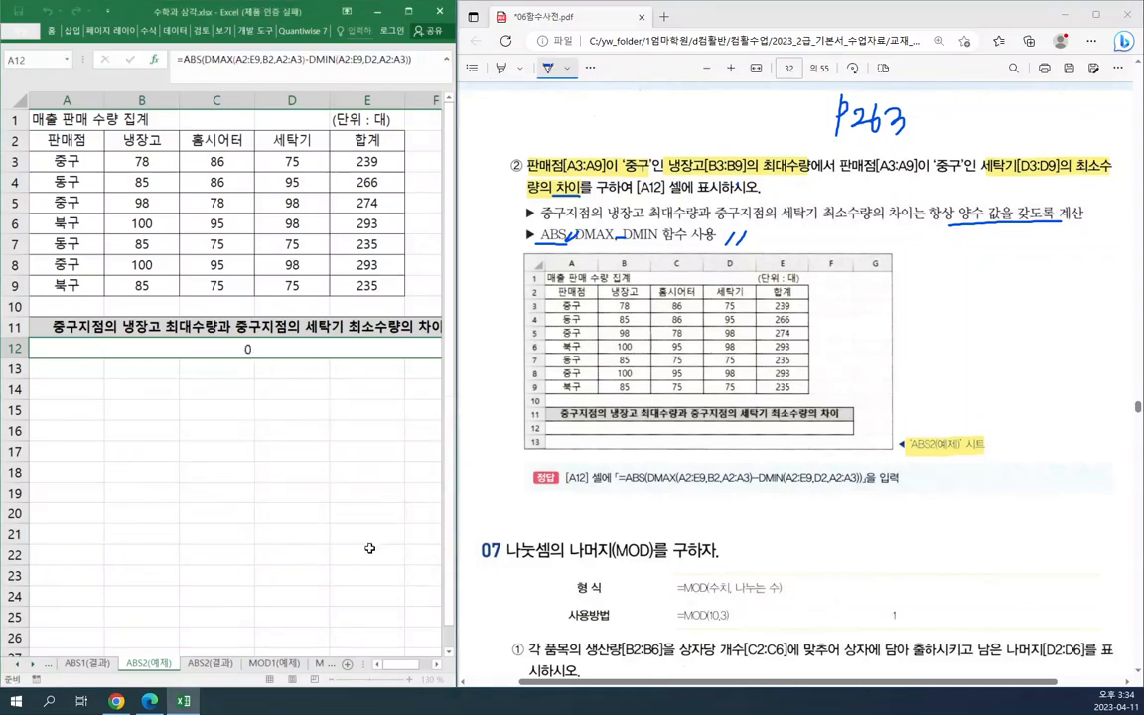
pyautogui.click(339, 389)
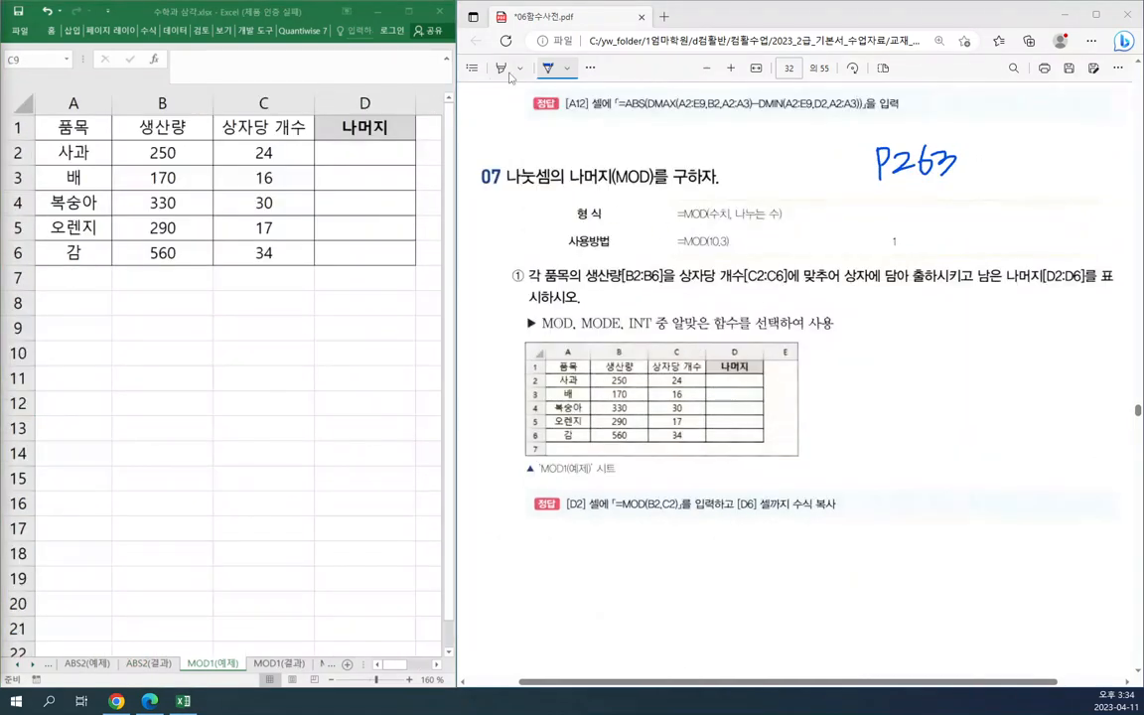
# - Highlight (MOD) in the section 07 heading, the 'MOD1(예제)' sheet label and the =MOD(10,3) usage example in the PDF
pyautogui.click(502, 69)
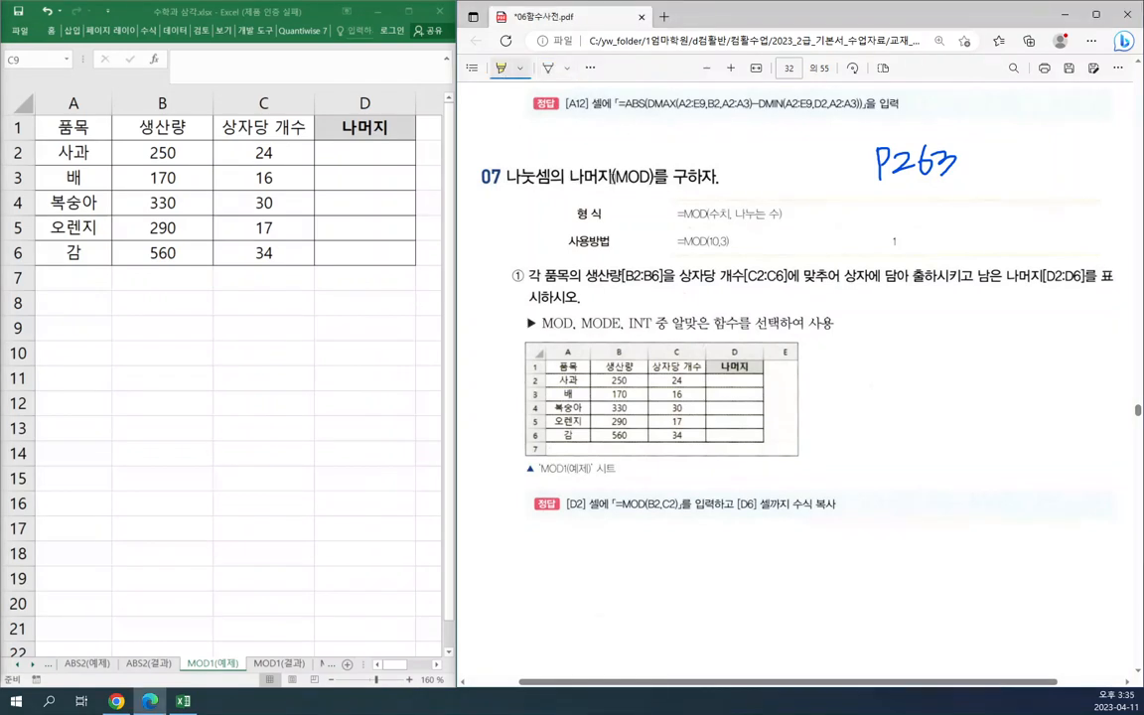
pyautogui.moveTo(611, 177); pyautogui.dragTo(653, 176)
pyautogui.moveTo(540, 469); pyautogui.dragTo(598, 470)
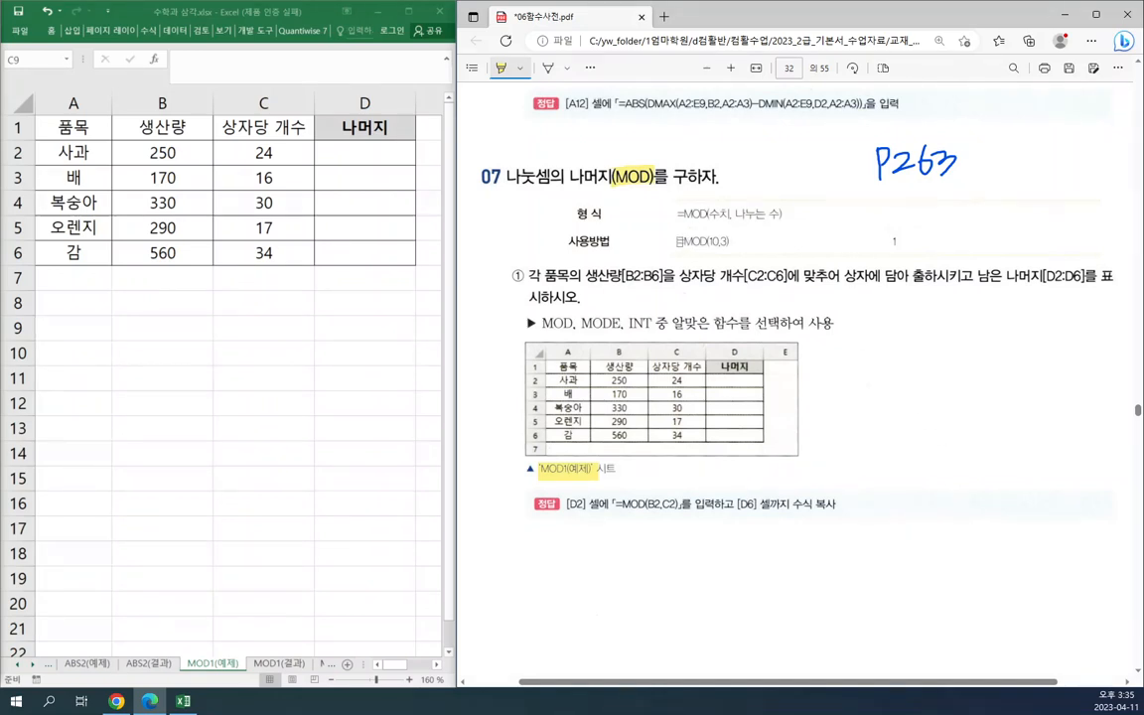
pyautogui.moveTo(676, 240); pyautogui.dragTo(751, 243)
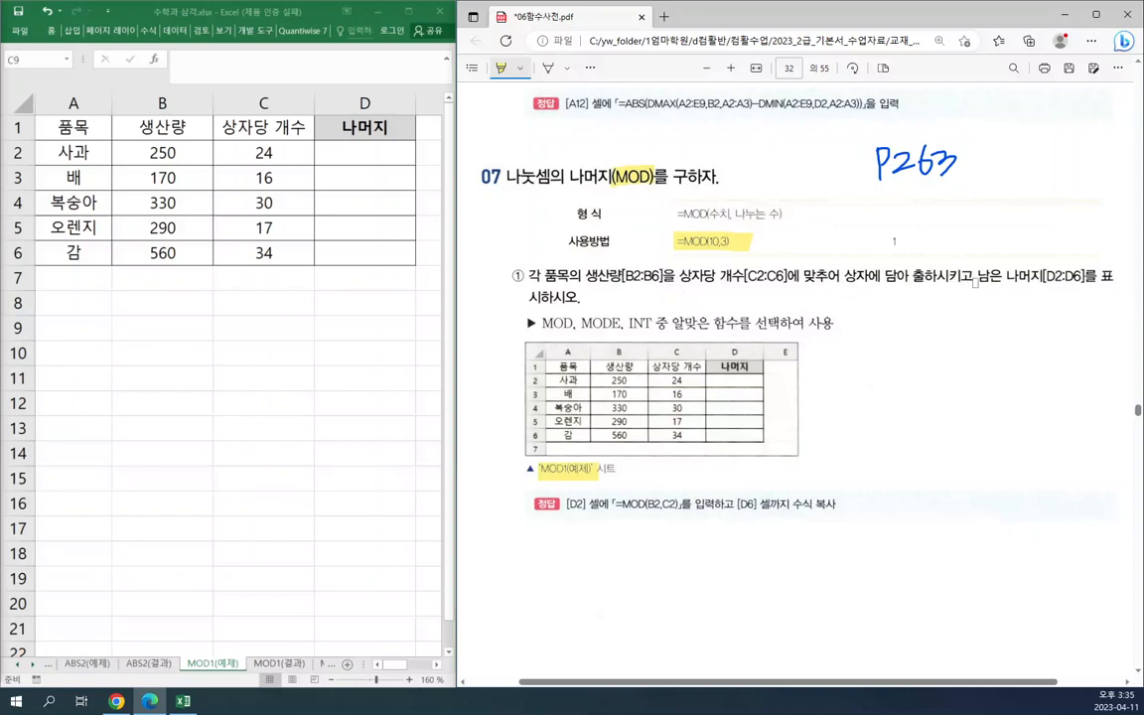
# - Highlight 나머지[D2:D6] in question ① and MOD in its list of candidate functions in the PDF
pyautogui.moveTo(1006, 276); pyautogui.dragTo(1089, 276)
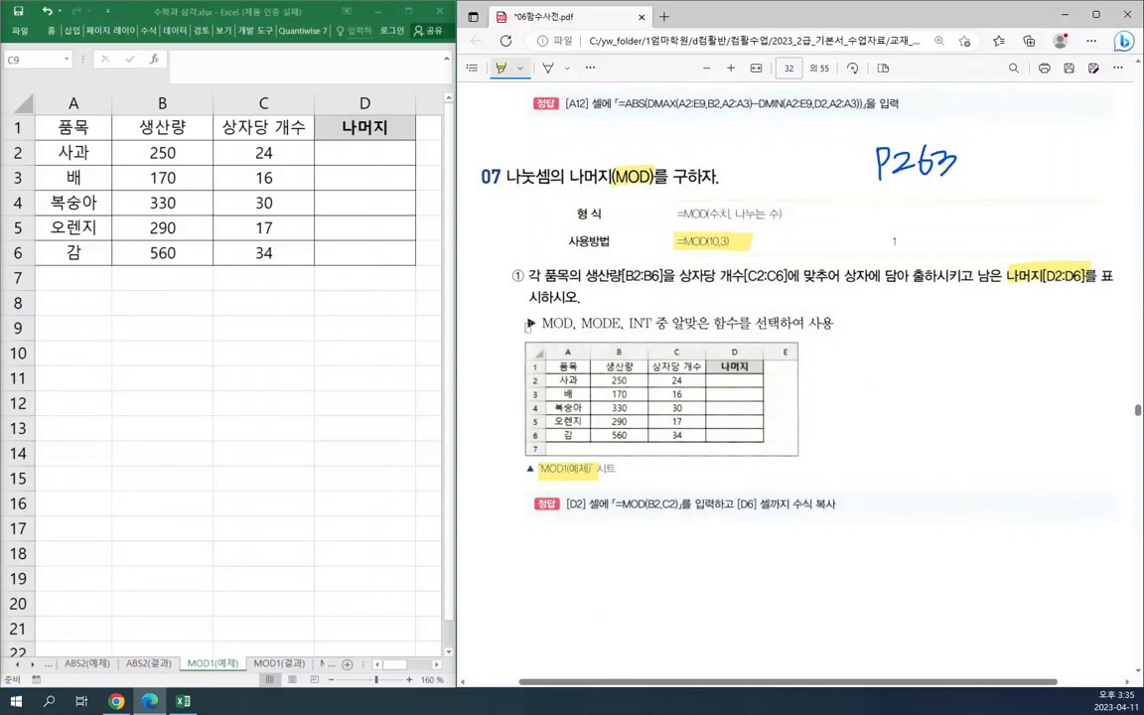
pyautogui.moveTo(541, 323); pyautogui.dragTo(576, 323)
# - Build a MOD function in D2 of the MOD1(예제) sheet with number B2 and divisor C2
pyautogui.click(363, 156)
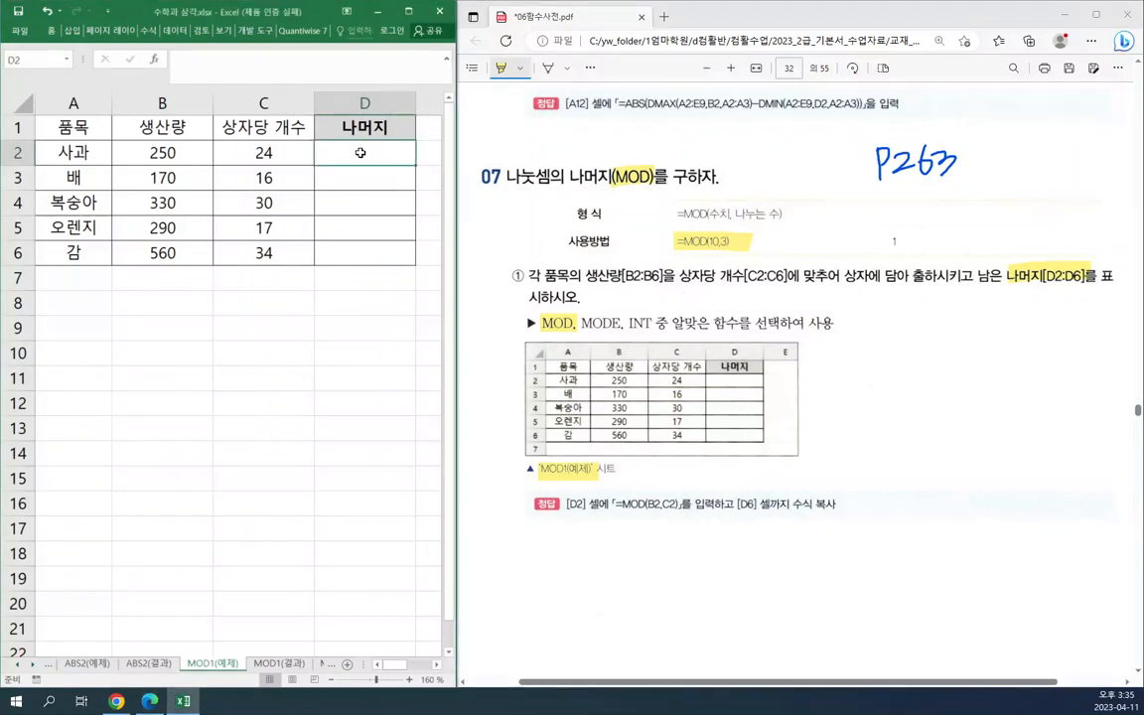
pyautogui.write('=')
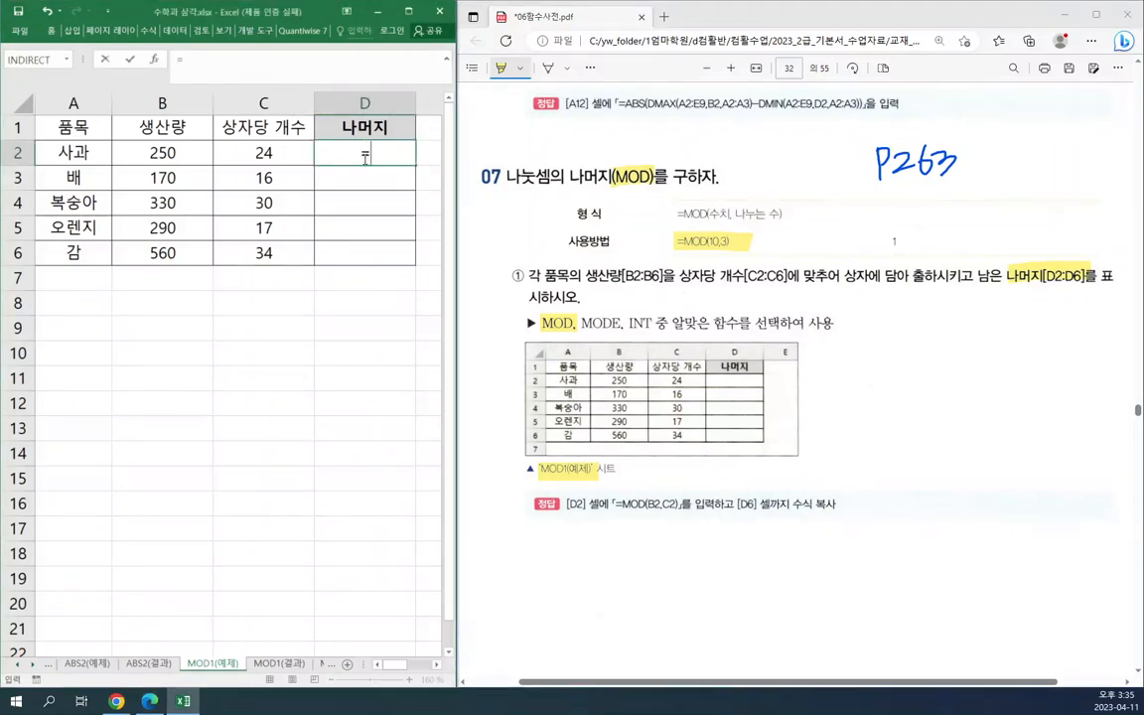
pyautogui.write('mod')
pyautogui.press('Tab')
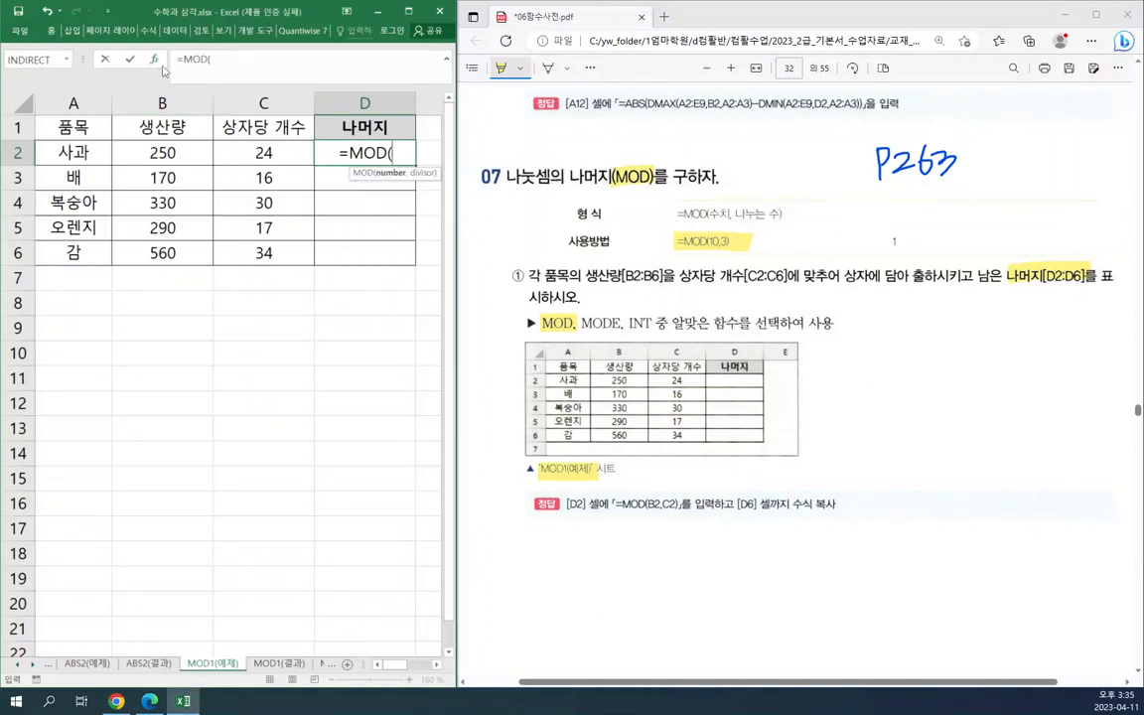
pyautogui.click(154, 59)
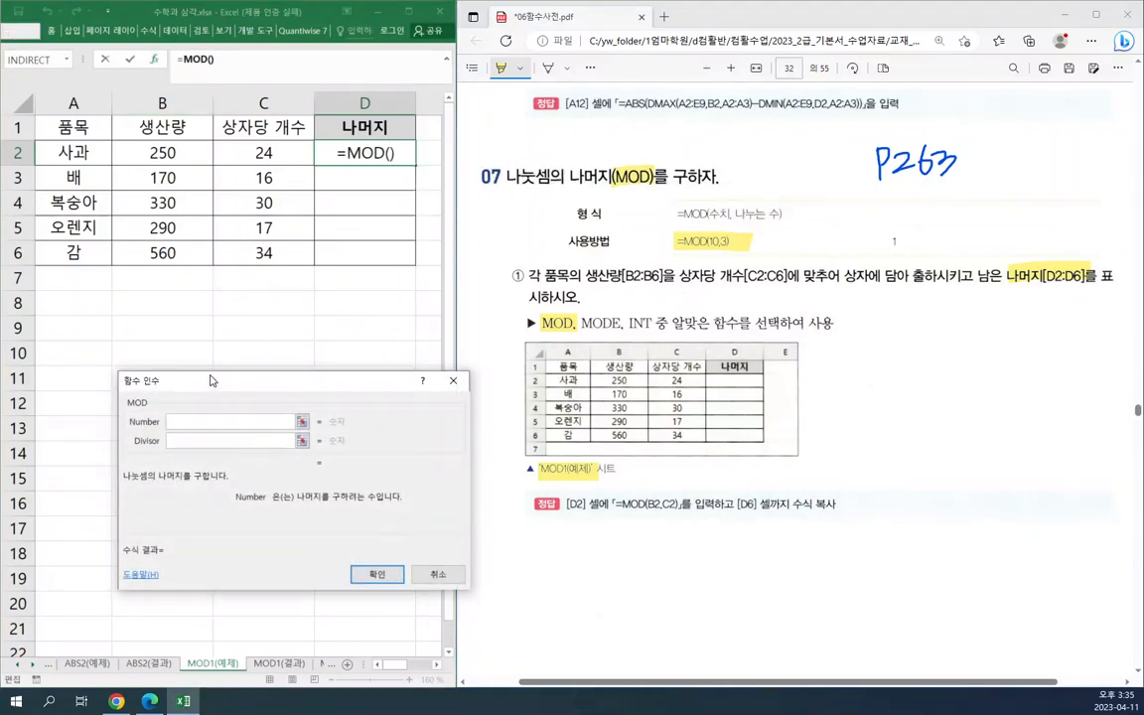
pyautogui.moveTo(211, 381); pyautogui.dragTo(203, 295)
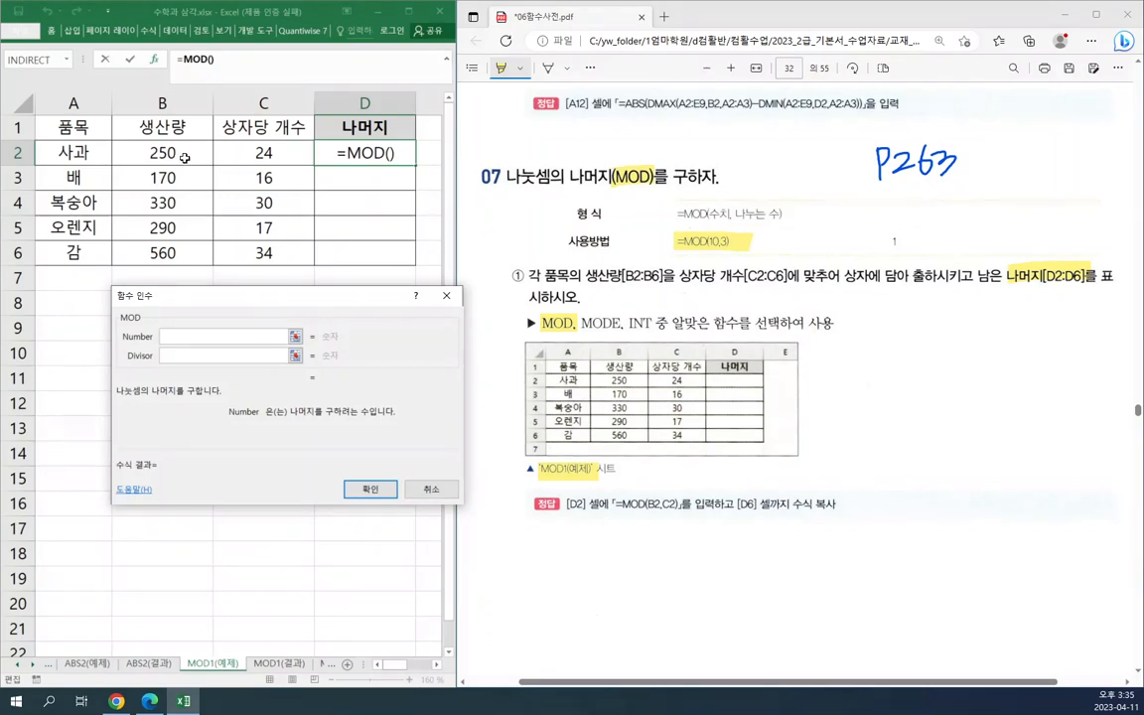
pyautogui.click(185, 158)
pyautogui.press('Tab')
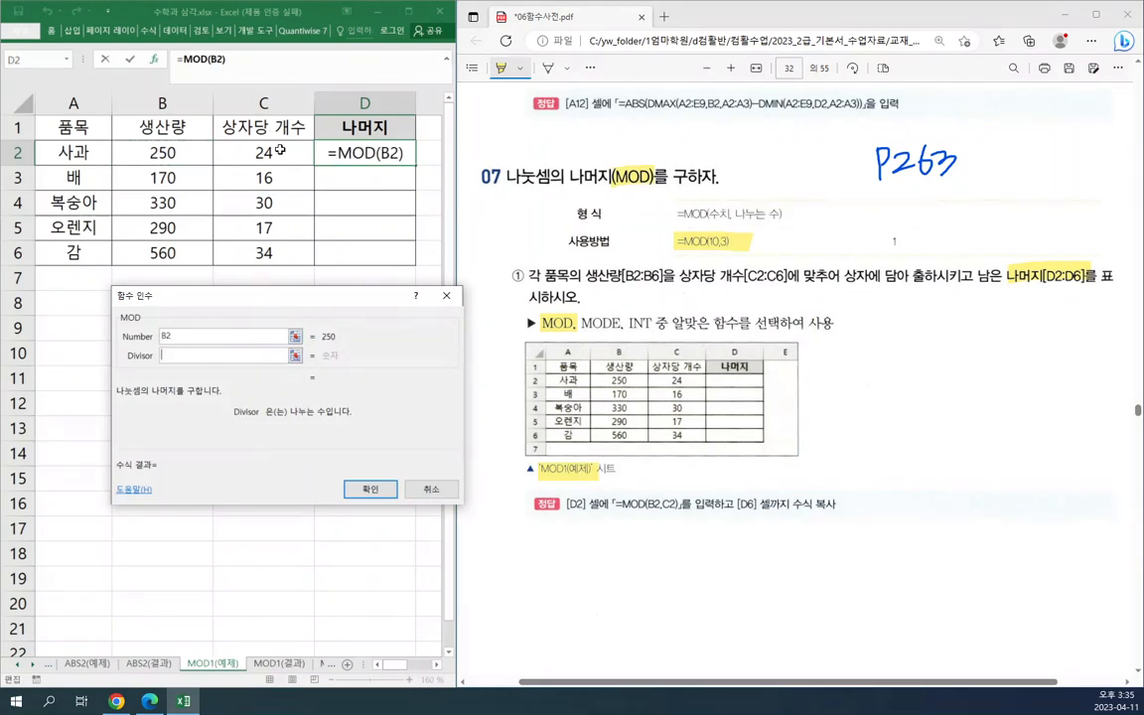
pyautogui.click(281, 149)
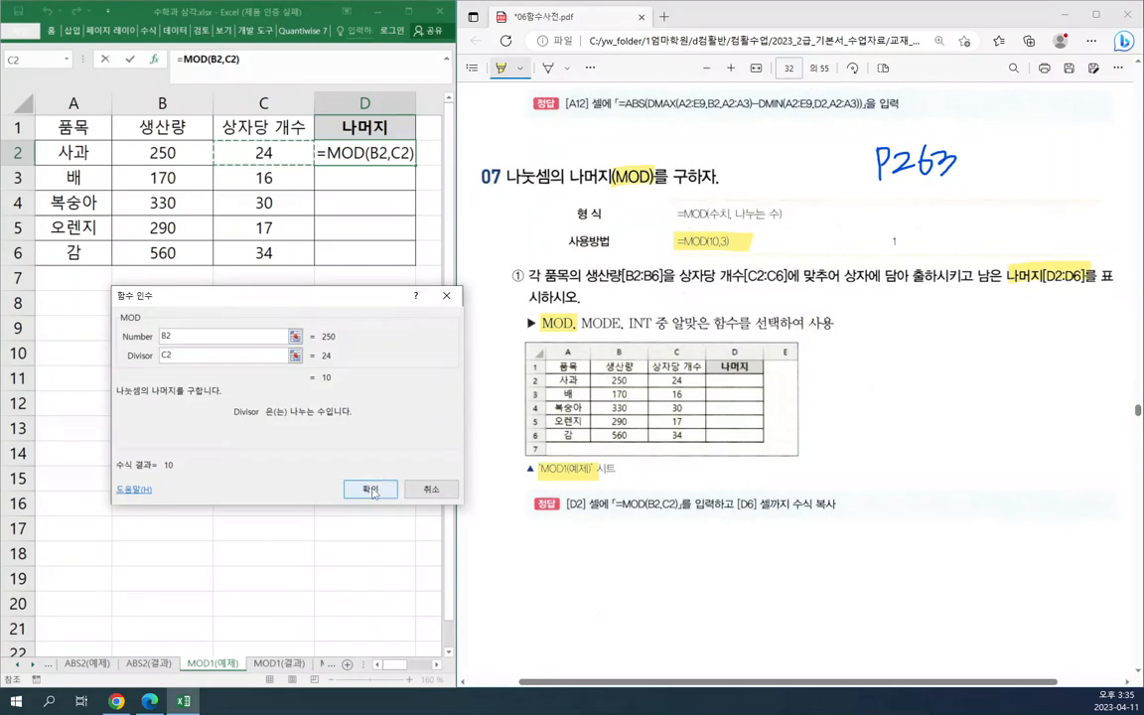
pyautogui.click(370, 489)
# - Copy the D2 remainder formula down through D6
pyautogui.moveTo(416, 168); pyautogui.dragTo(369, 253)
pyautogui.click(371, 307)
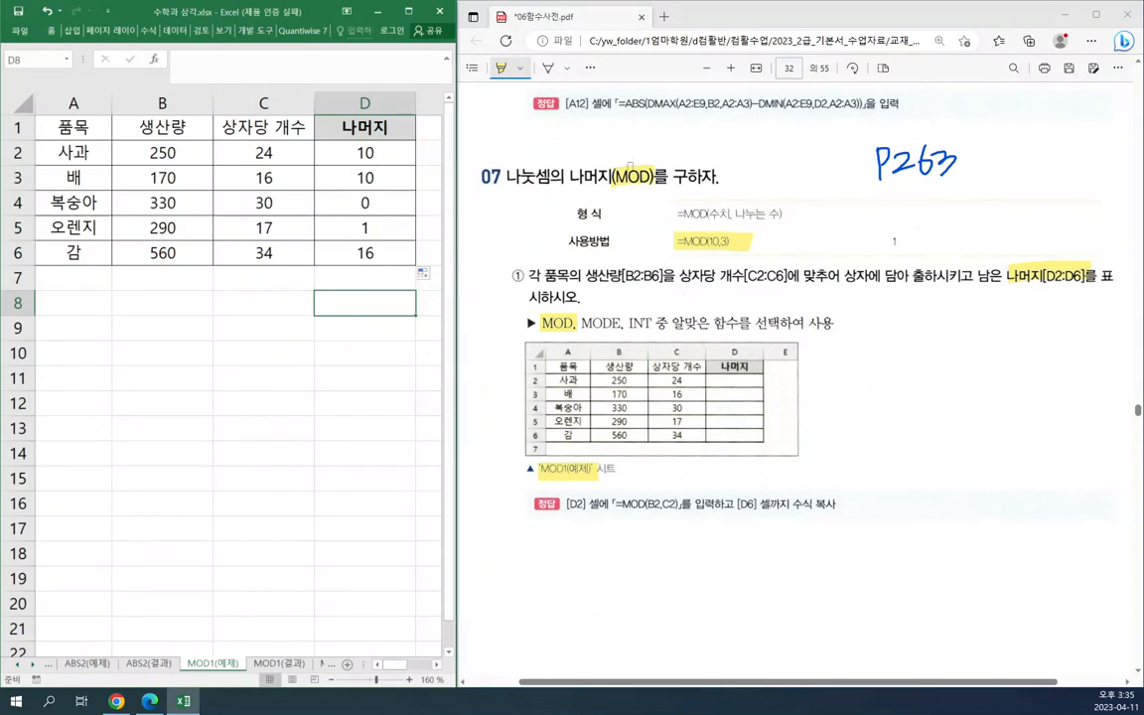
pyautogui.click(480, 315)
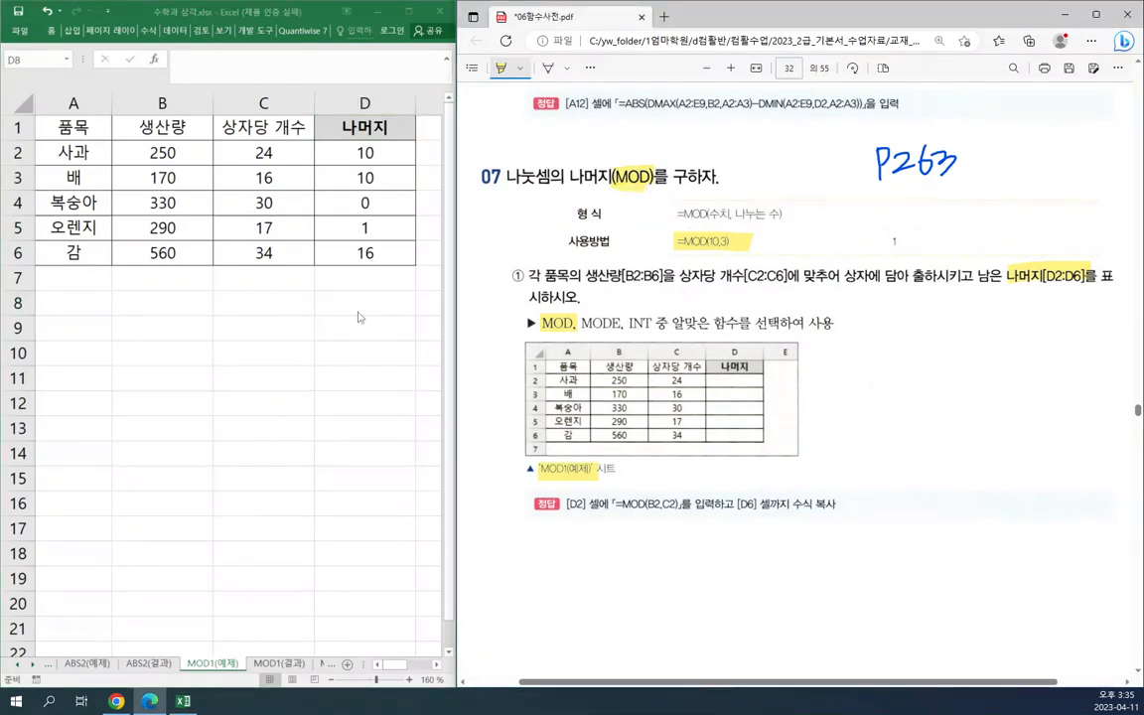
pyautogui.click(359, 314)
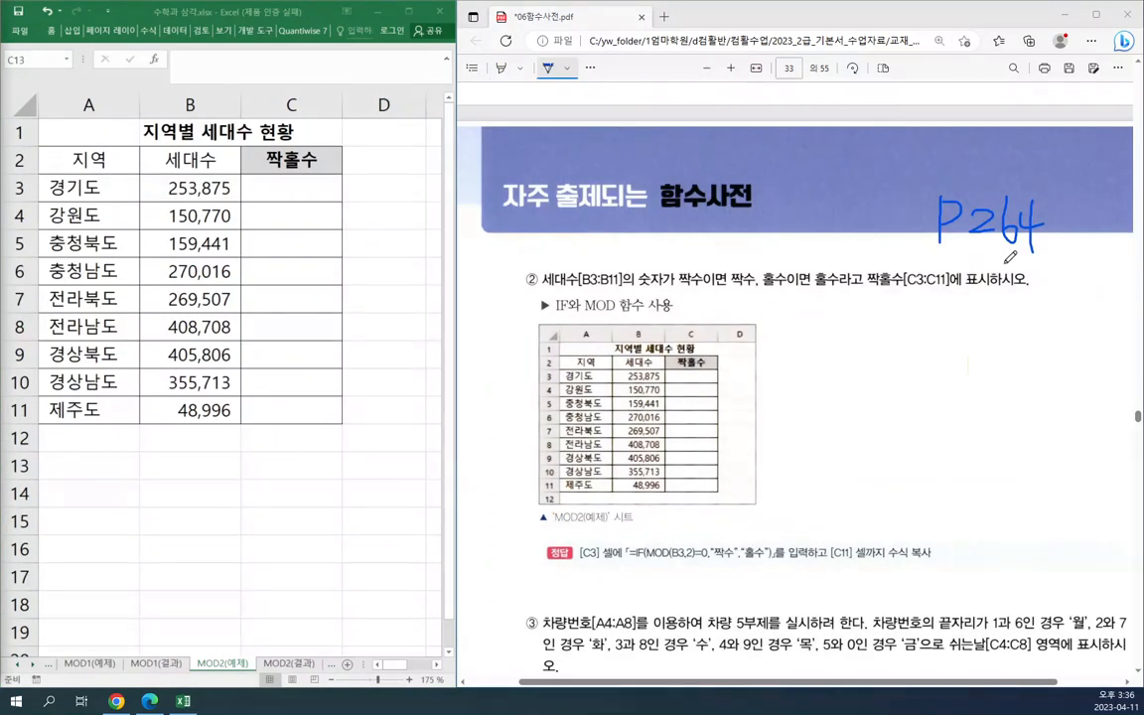
# - Highlight the 'MOD2(예제)' sheet label, the question ② number, and the IF and MOD function names in the PDF
pyautogui.click(500, 67)
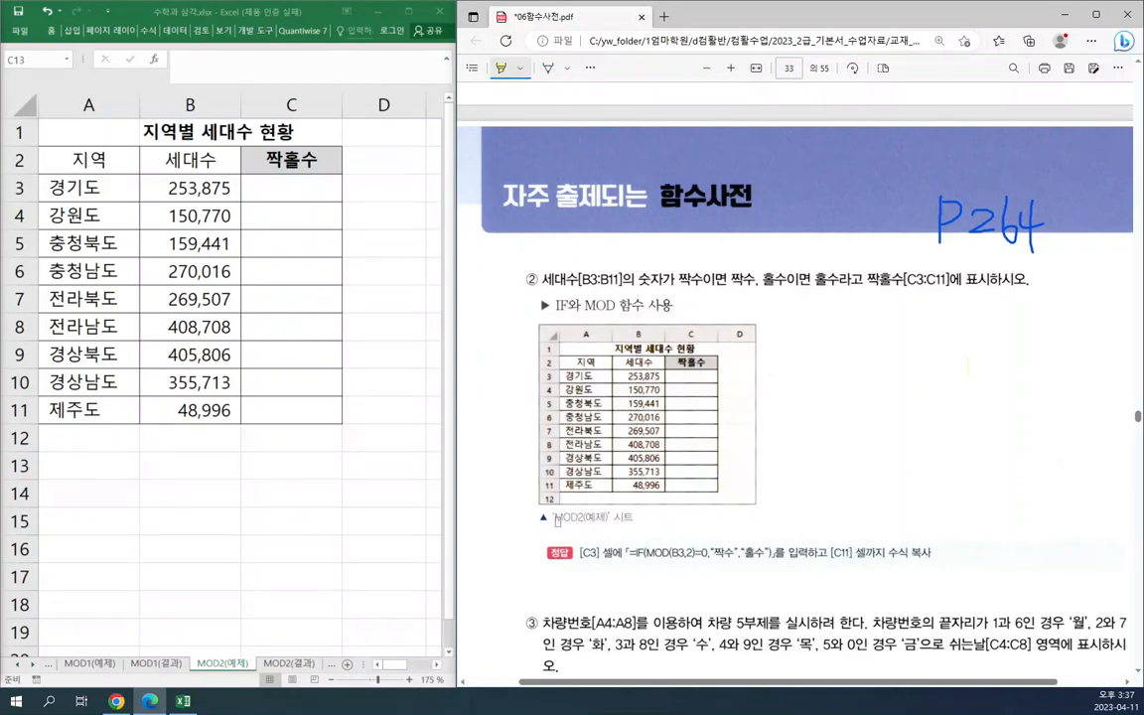
pyautogui.moveTo(551, 516); pyautogui.dragTo(609, 518)
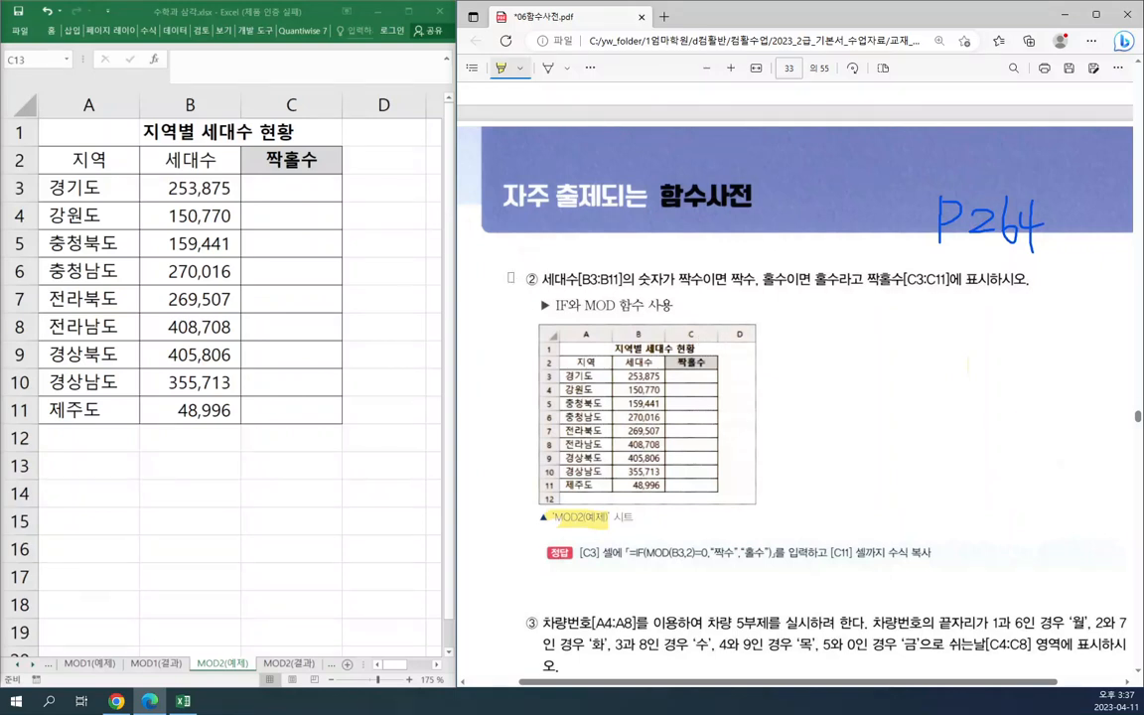
pyautogui.moveTo(536, 269)
pyautogui.mouseDown()
pyautogui.moveTo(521, 266)
pyautogui.moveTo(515, 297)
pyautogui.moveTo(553, 326)
pyautogui.mouseUp()
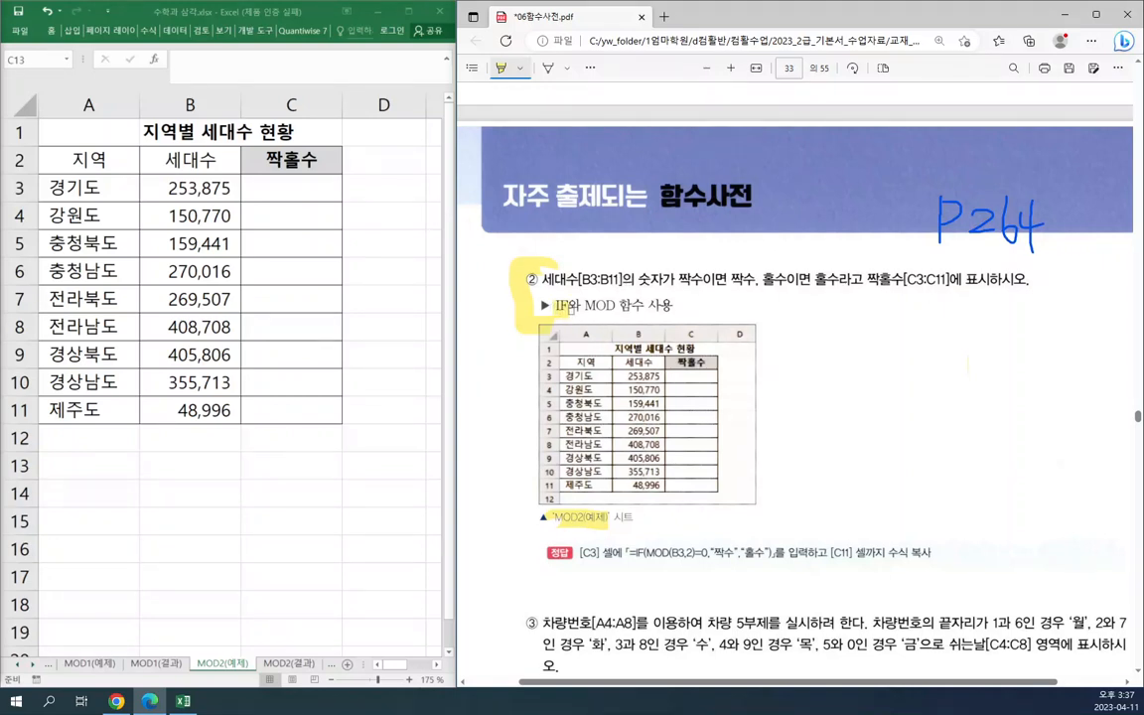
pyautogui.moveTo(568, 306); pyautogui.dragTo(632, 307)
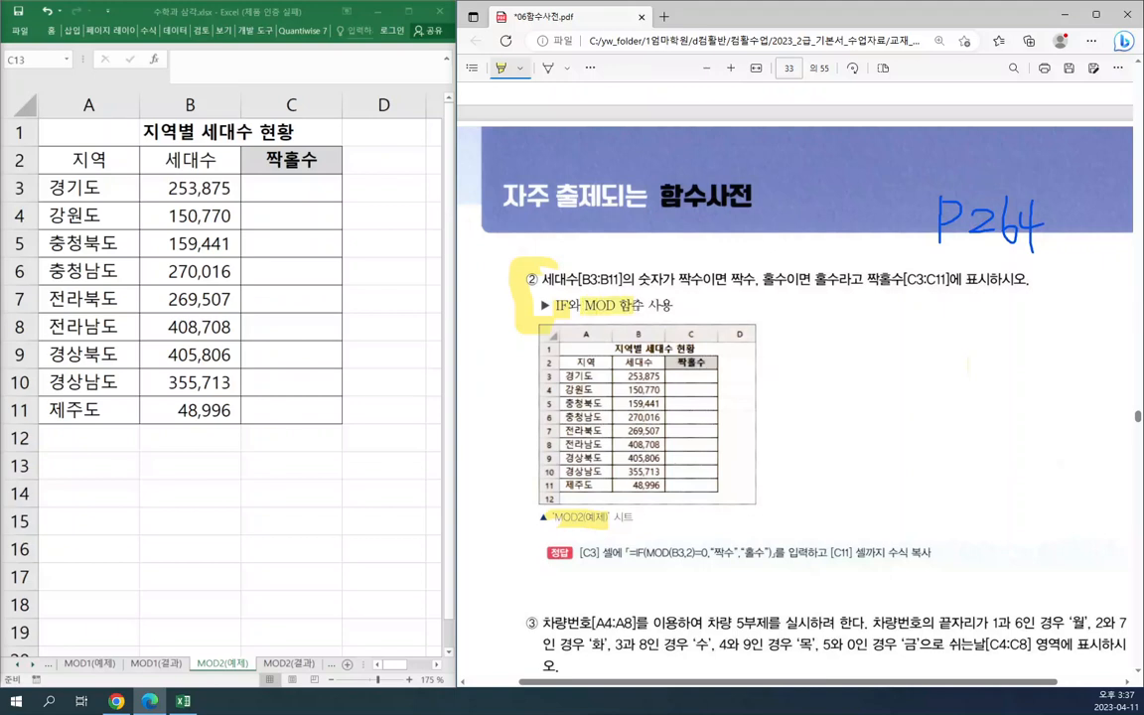
# - Underline IF, 짝수 and 홀수 in question ② of the PDF with the pen
pyautogui.click(548, 70)
pyautogui.moveTo(554, 312); pyautogui.dragTo(571, 311)
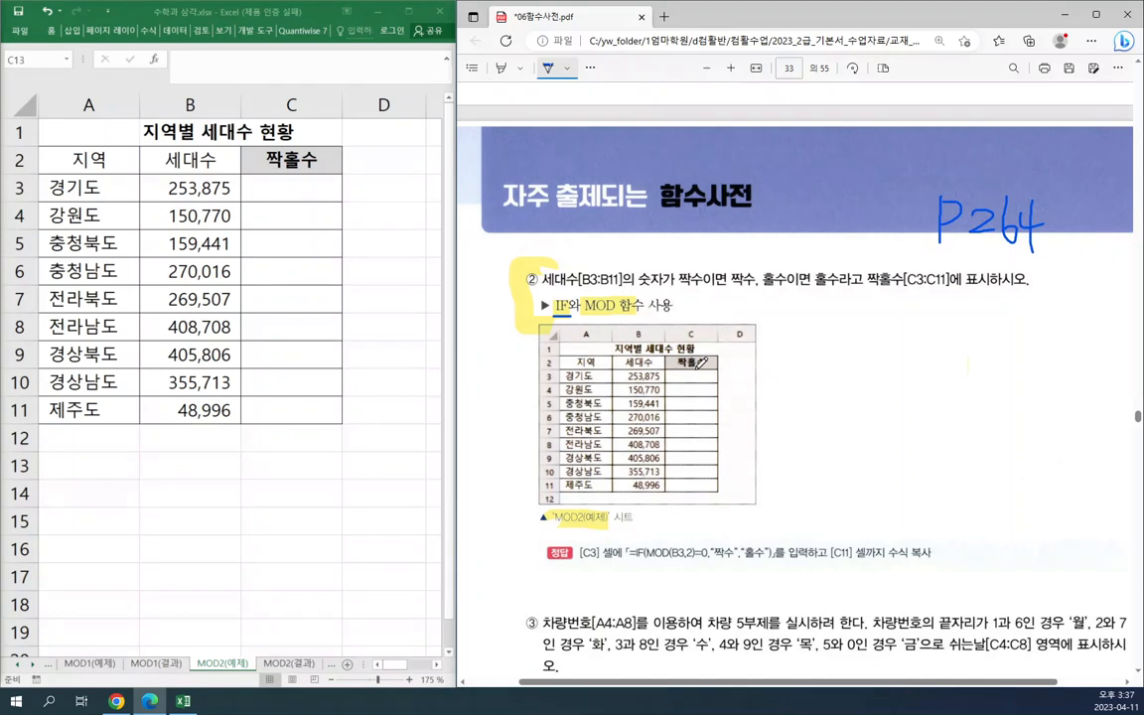
pyautogui.moveTo(732, 289); pyautogui.dragTo(840, 290)
# - Enter the heading 결과 in C13 of the MOD2(예제) sheet, with 짝수 in C14 and 홀수 in C15
pyautogui.click(303, 466)
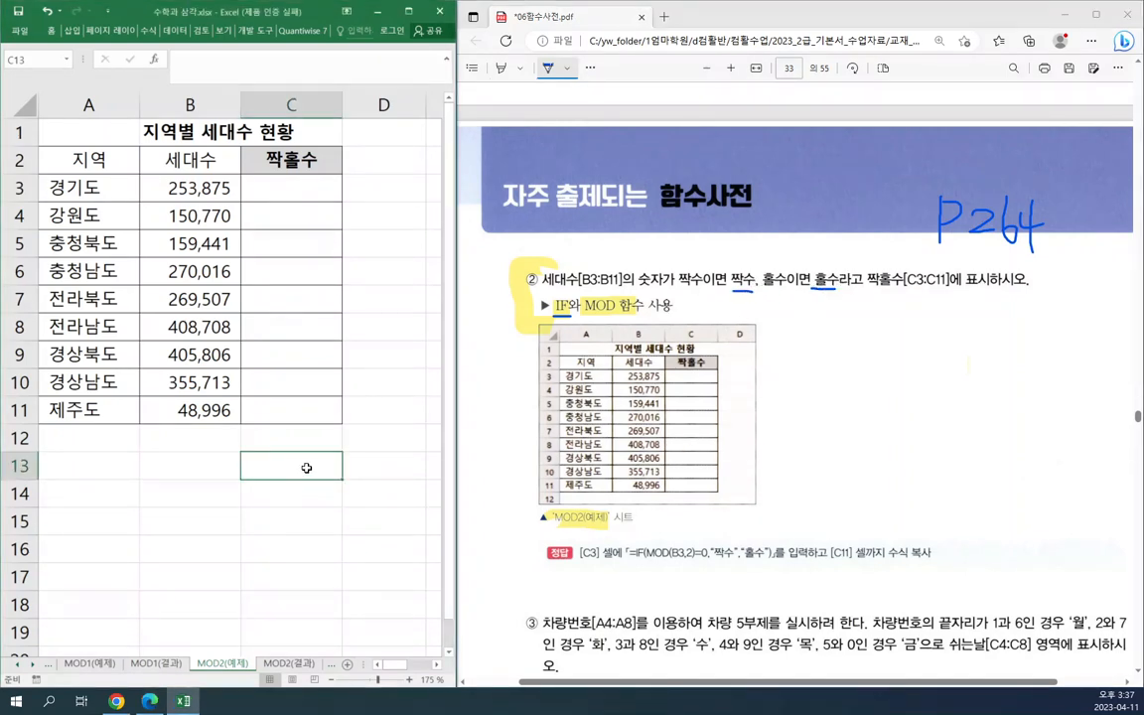
pyautogui.write('결과')
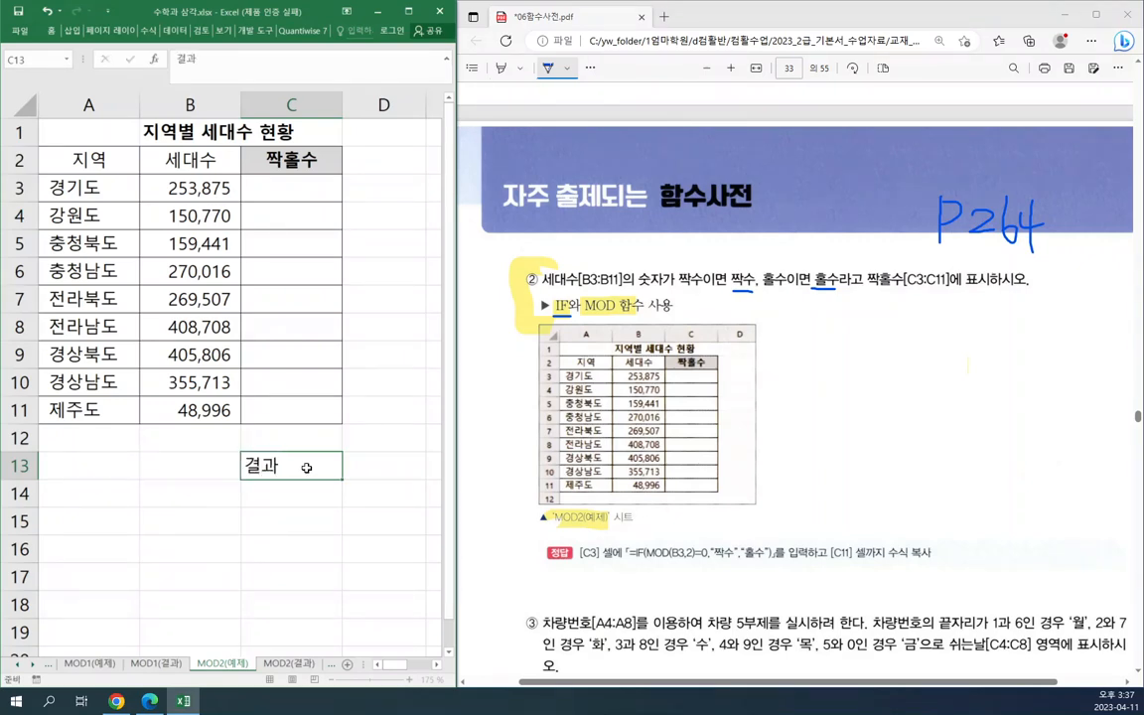
pyautogui.press('Return')
pyautogui.write('짝수')
pyautogui.press('Return')
pyautogui.write('호')
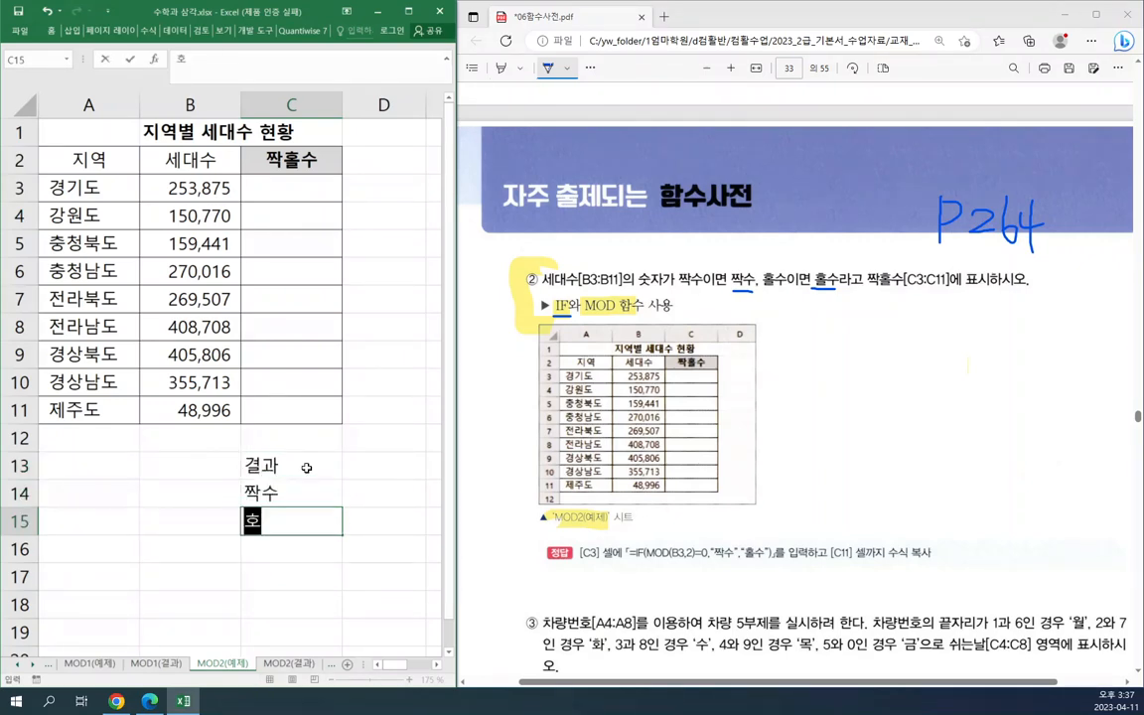
pyautogui.write('ㄹ수')
# - Enter the heading 조건 in A13, in the same row as the 결과 heading
pyautogui.press('Up')
pyautogui.press('Up')
pyautogui.press('Left')
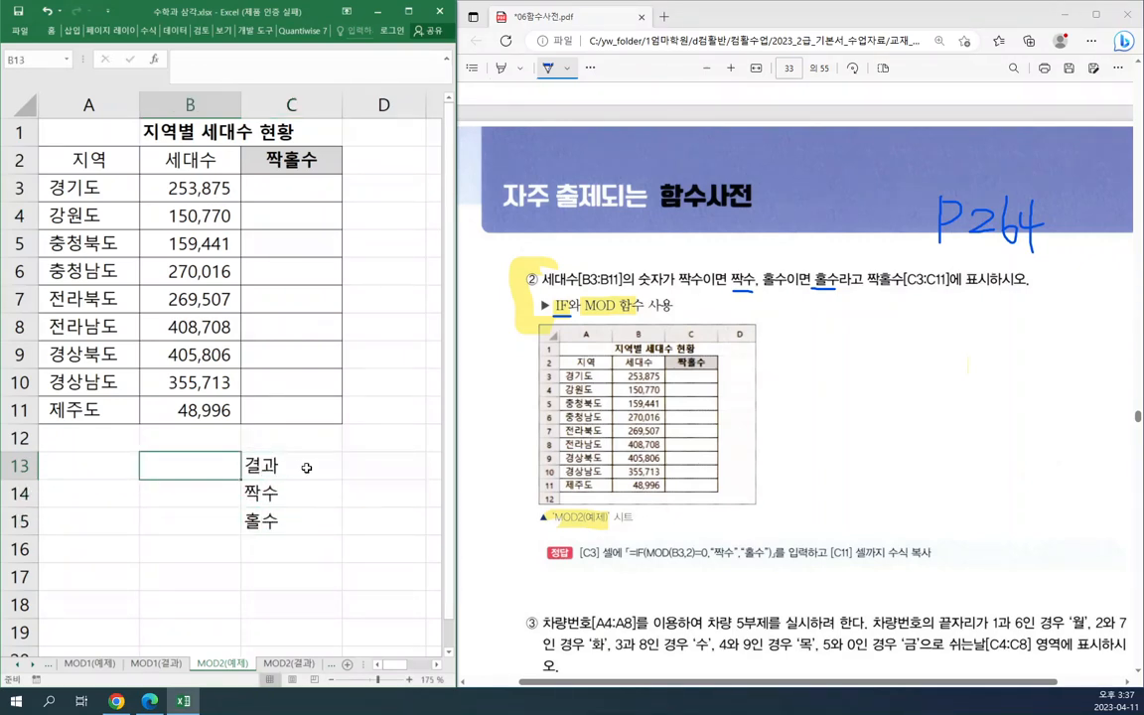
pyautogui.press('Left')
pyautogui.write('조건')
pyautogui.press('Return')
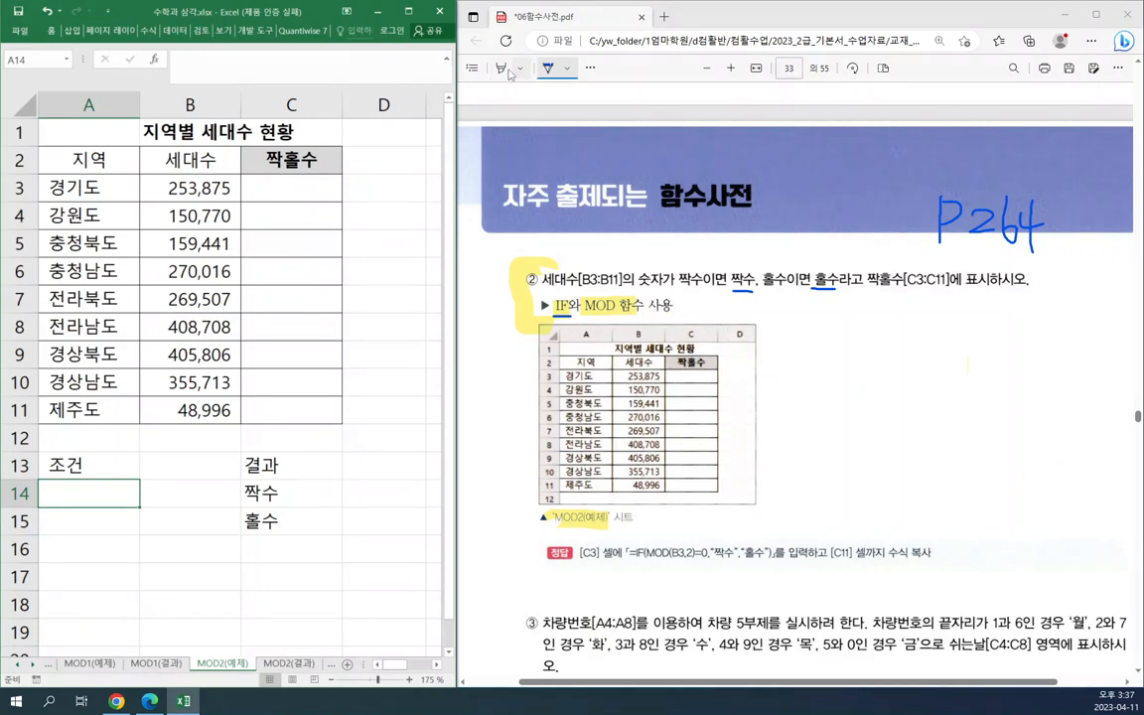
# - Highlight 253,875 in the PDF's question ② table and handwrite ", 2 = 0" beside the table, double-underlining the 0
pyautogui.click(533, 124)
pyautogui.click(502, 68)
pyautogui.moveTo(624, 376); pyautogui.dragTo(661, 377)
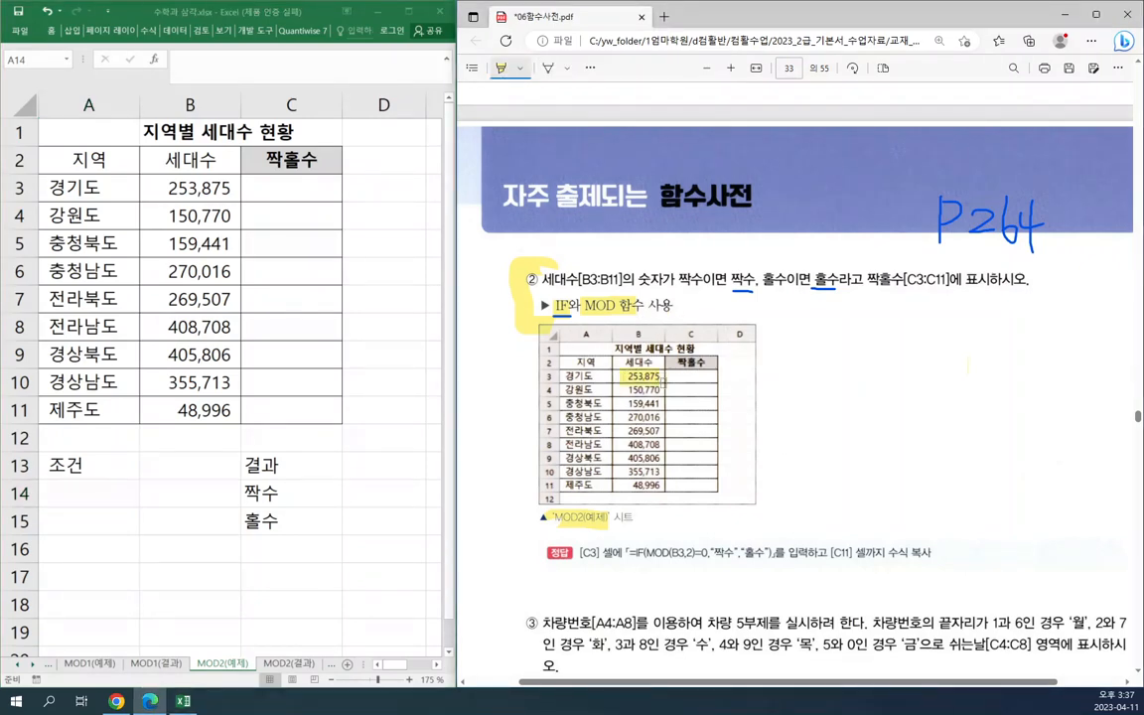
pyautogui.click(547, 67)
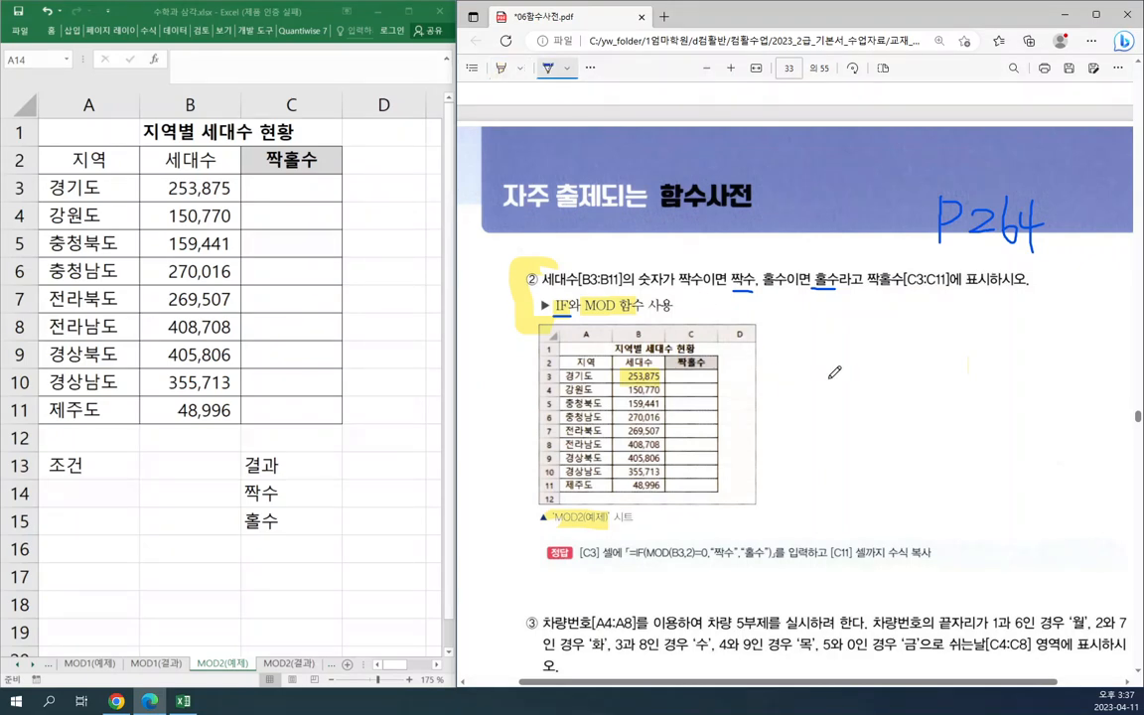
pyautogui.moveTo(822, 368)
pyautogui.mouseDown()
pyautogui.moveTo(842, 391)
pyautogui.moveTo(806, 394)
pyautogui.mouseUp()
pyautogui.moveTo(878, 369); pyautogui.dragTo(898, 368)
pyautogui.moveTo(880, 379)
pyautogui.mouseDown()
pyautogui.moveTo(938, 382)
pyautogui.moveTo(928, 365)
pyautogui.moveTo(946, 408)
pyautogui.mouseUp()
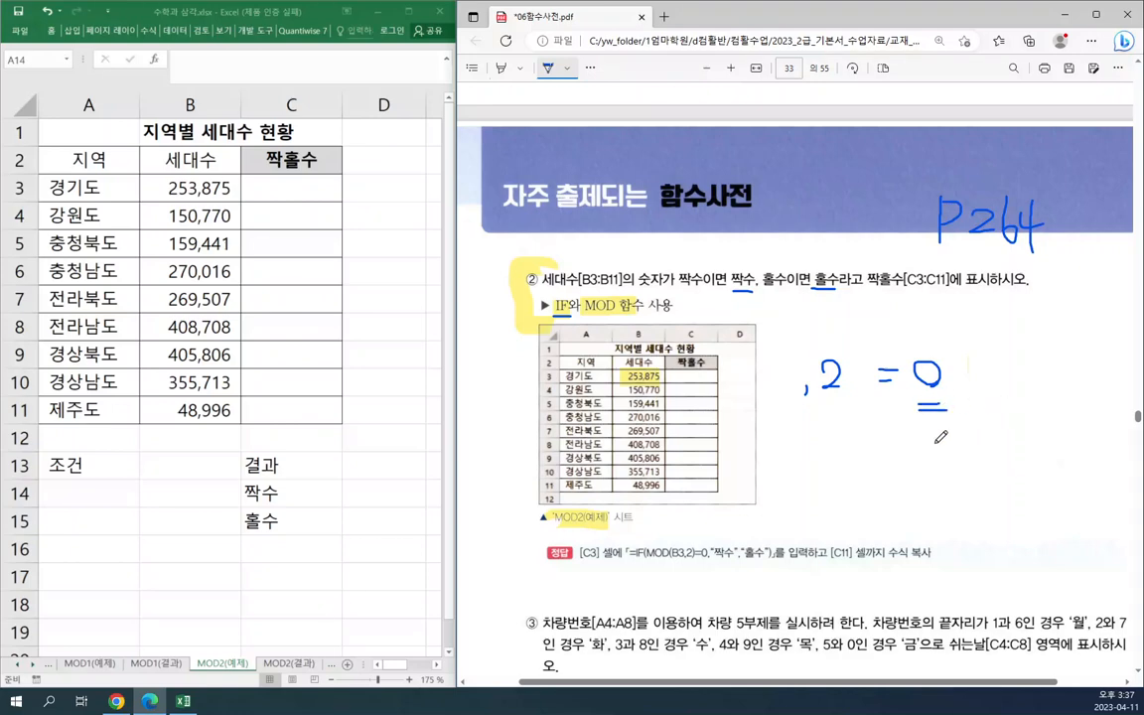
# - Enter the condition note mod(,2) = 0 in A14 under the 조건 heading
pyautogui.click(93, 493)
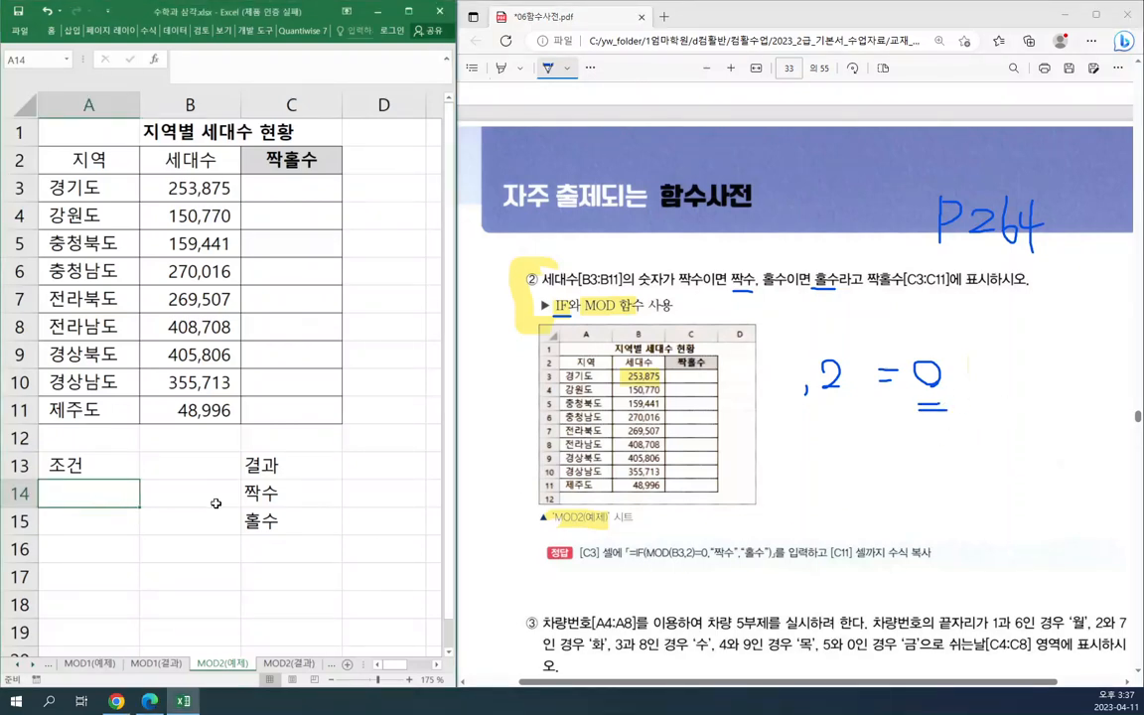
pyautogui.write('ㅡㅐ')
pyautogui.press('BackSpace')
pyautogui.press('BackSpace')
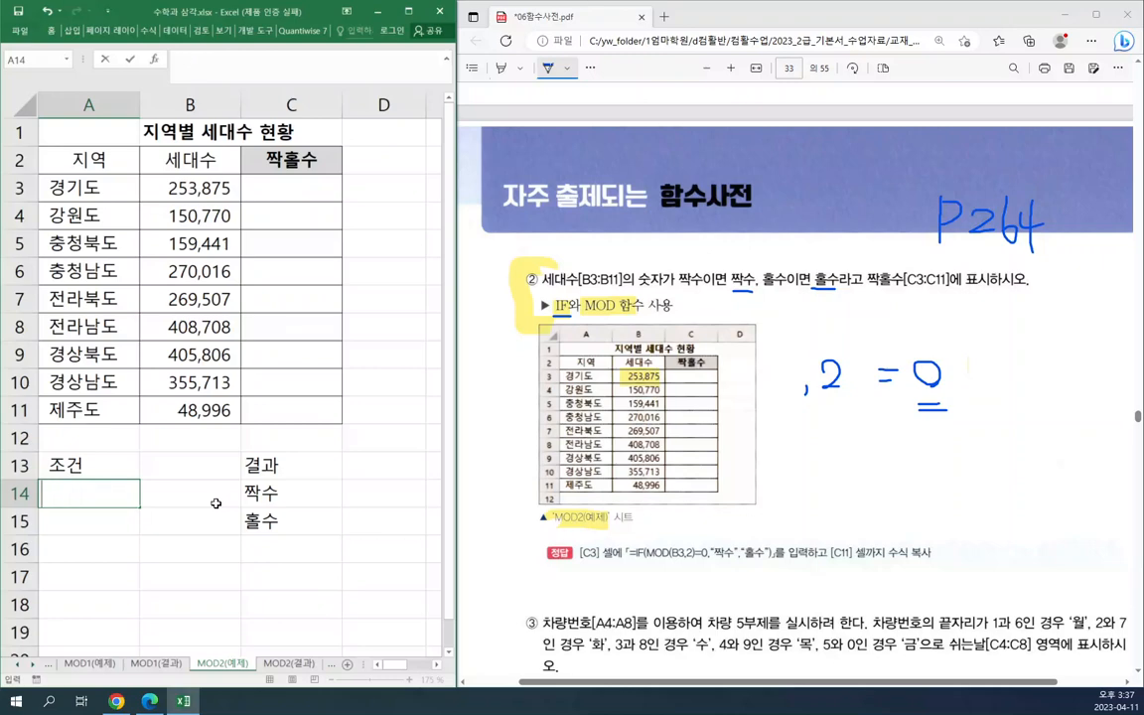
pyautogui.write('mod(,2)')
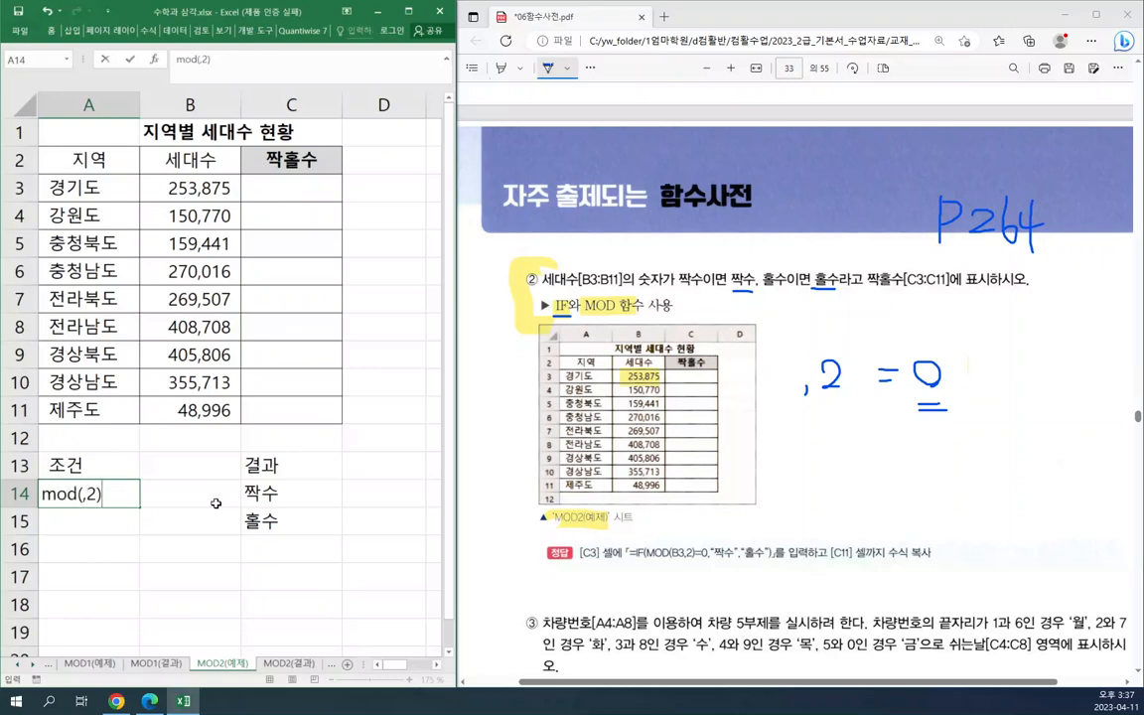
pyautogui.write(' = 0')
pyautogui.press('Return')
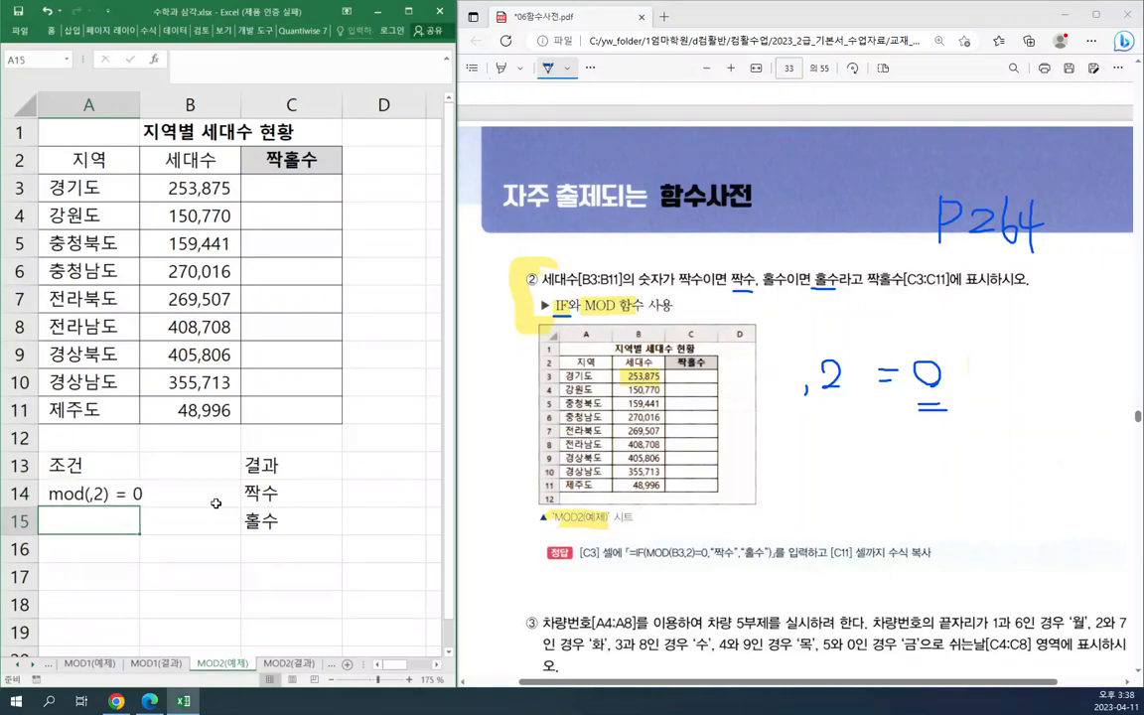
pyautogui.click(119, 501)
pyautogui.click(262, 500)
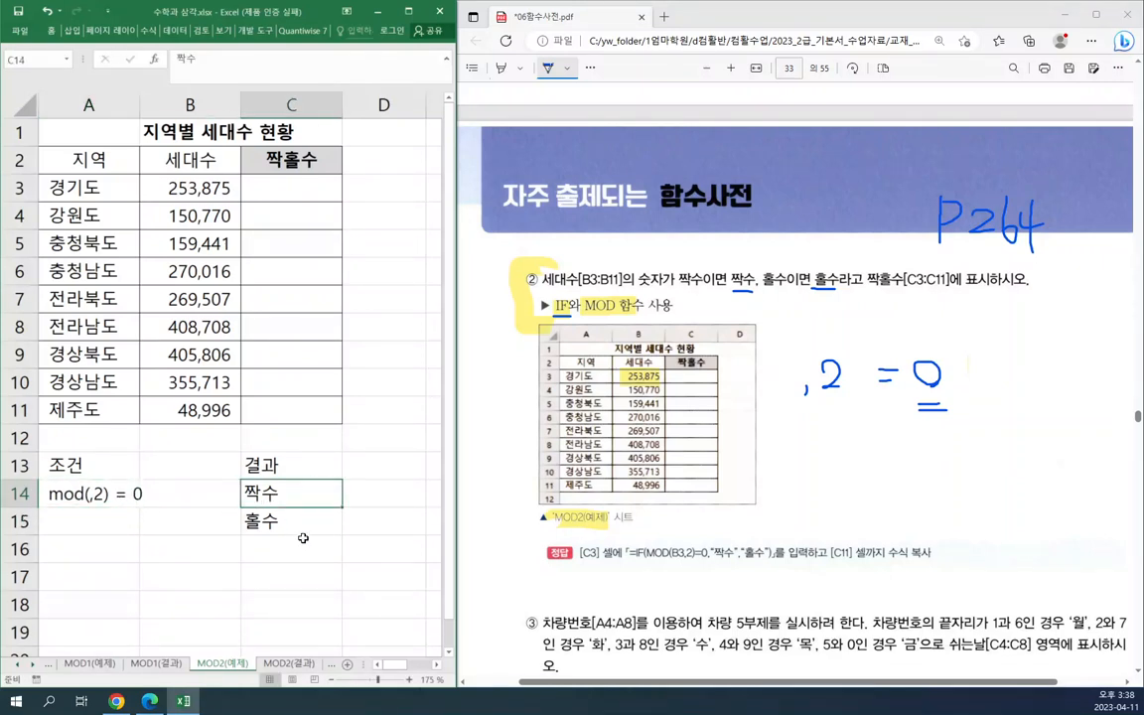
pyautogui.click(291, 527)
pyautogui.click(380, 577)
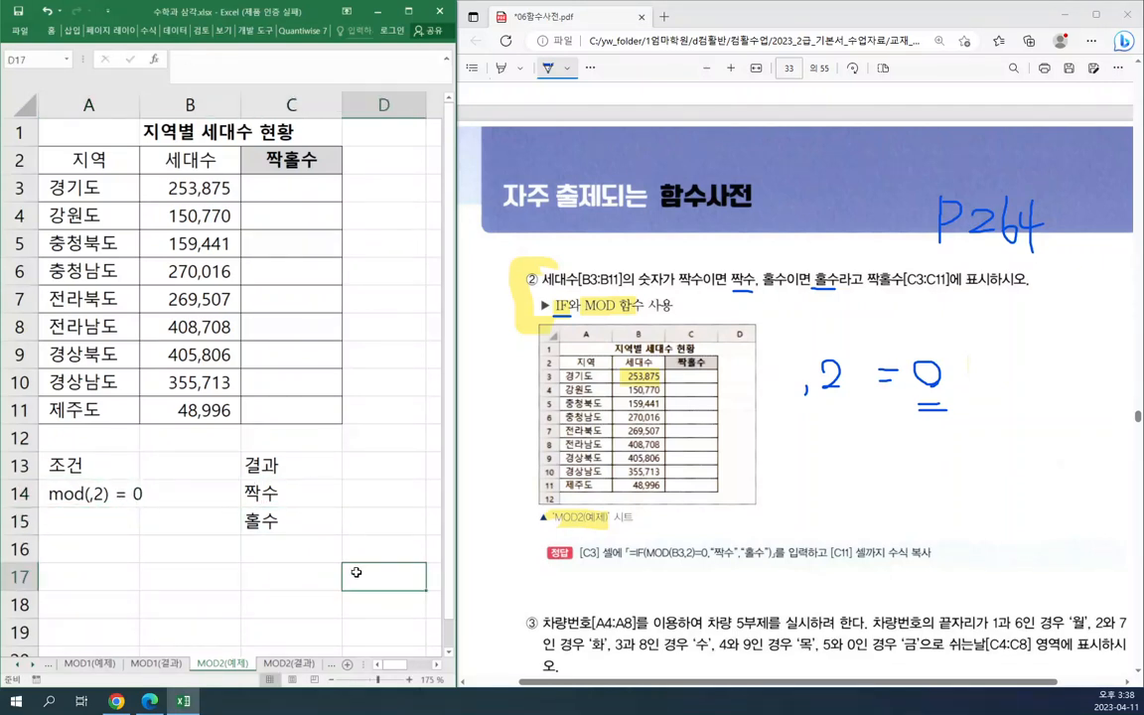
# - Underline the MOD(B3,2)=0 part of the PDF's question ② answer and draw an arrow to a circle under the handwritten 2
pyautogui.moveTo(645, 566)
pyautogui.mouseDown()
pyautogui.moveTo(707, 564)
pyautogui.moveTo(861, 405)
pyautogui.moveTo(840, 424)
pyautogui.moveTo(880, 424)
pyautogui.mouseUp()
# - Enter =MOD(B3,2) in C3 through the function arguments and copy the formula down to C11
pyautogui.click(312, 186)
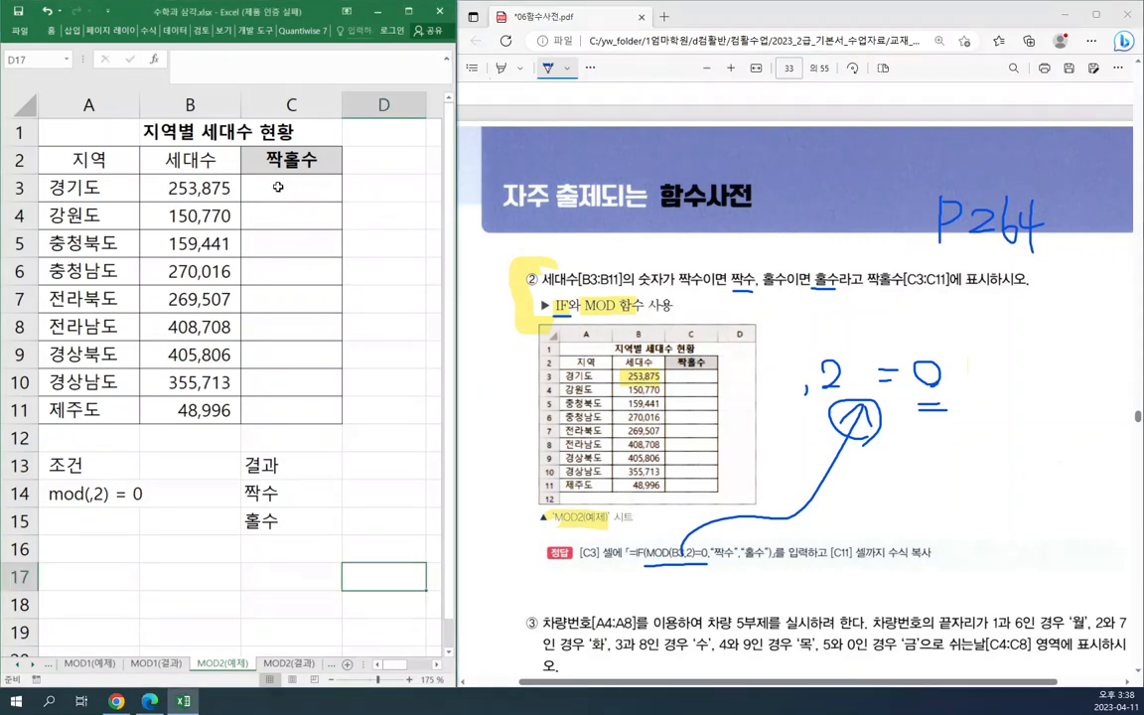
pyautogui.write('=mod')
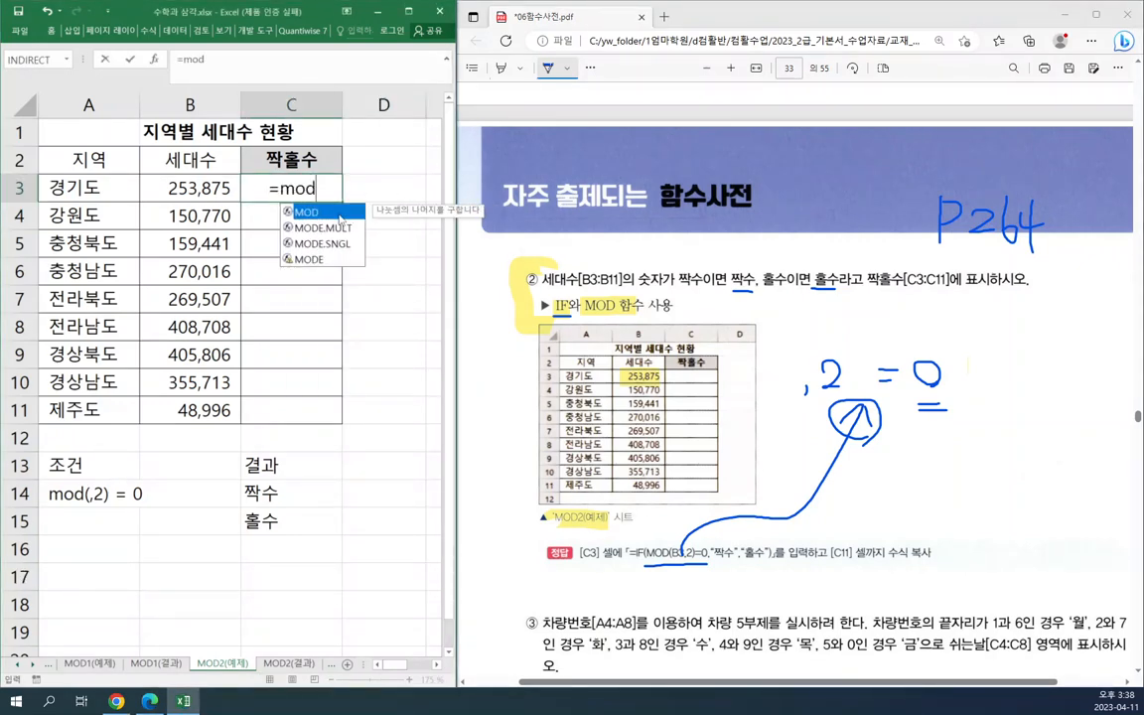
pyautogui.doubleClick(338, 213)
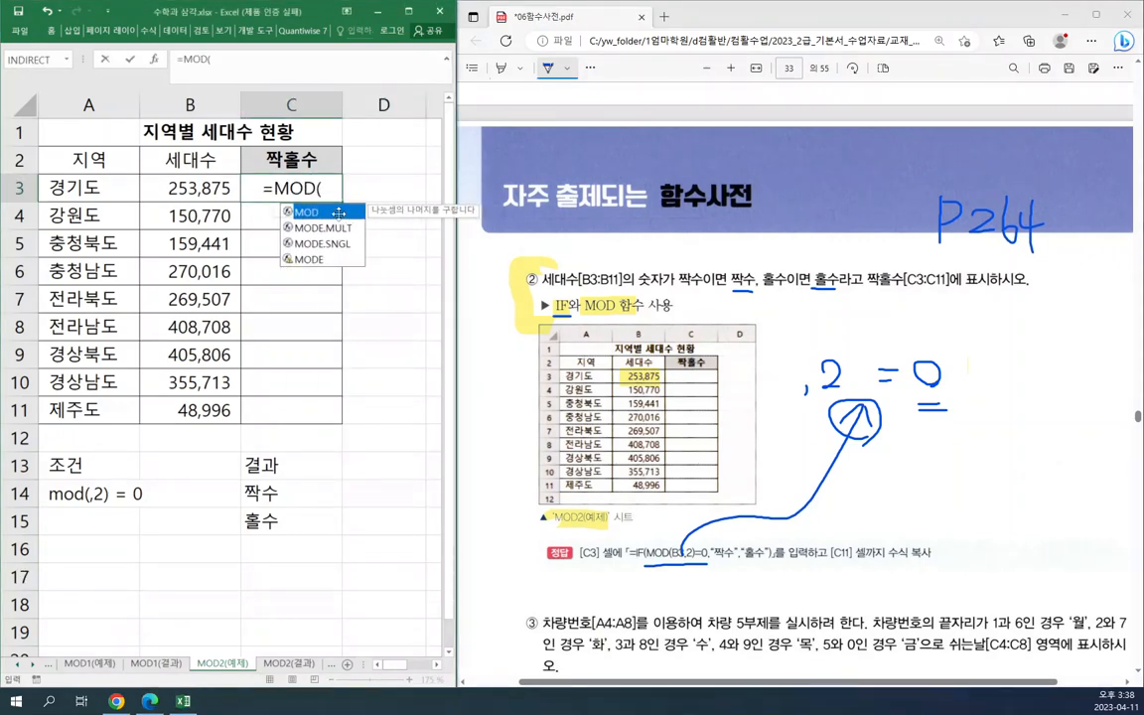
pyautogui.click(156, 59)
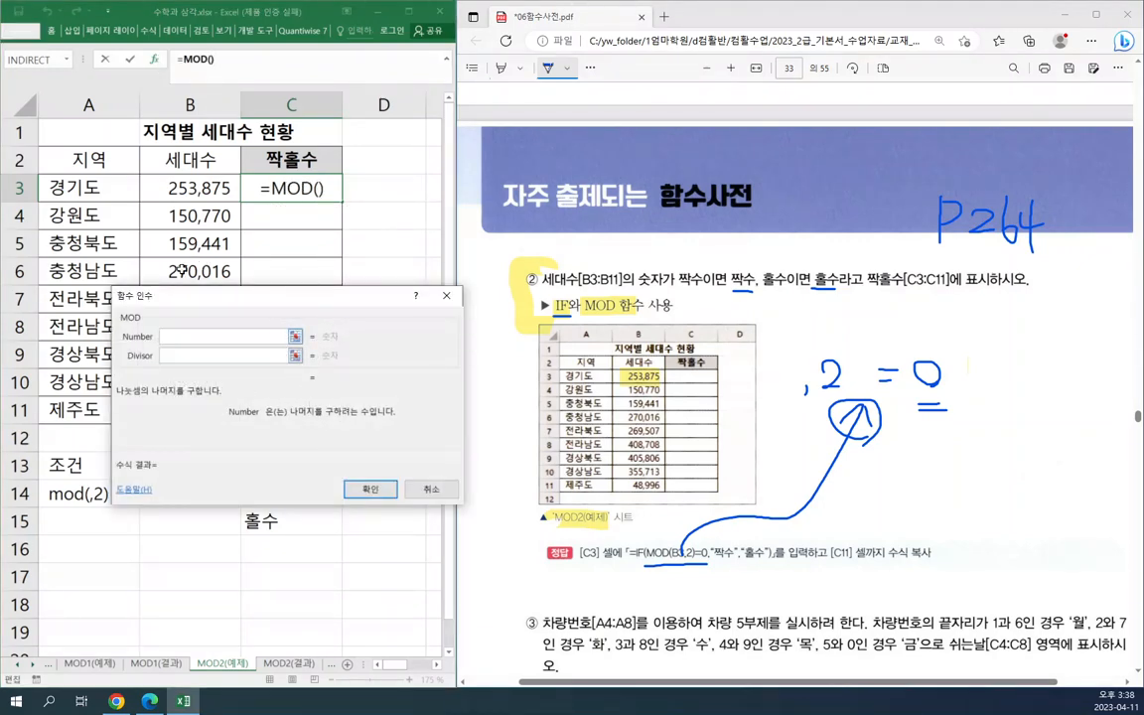
pyautogui.click(179, 188)
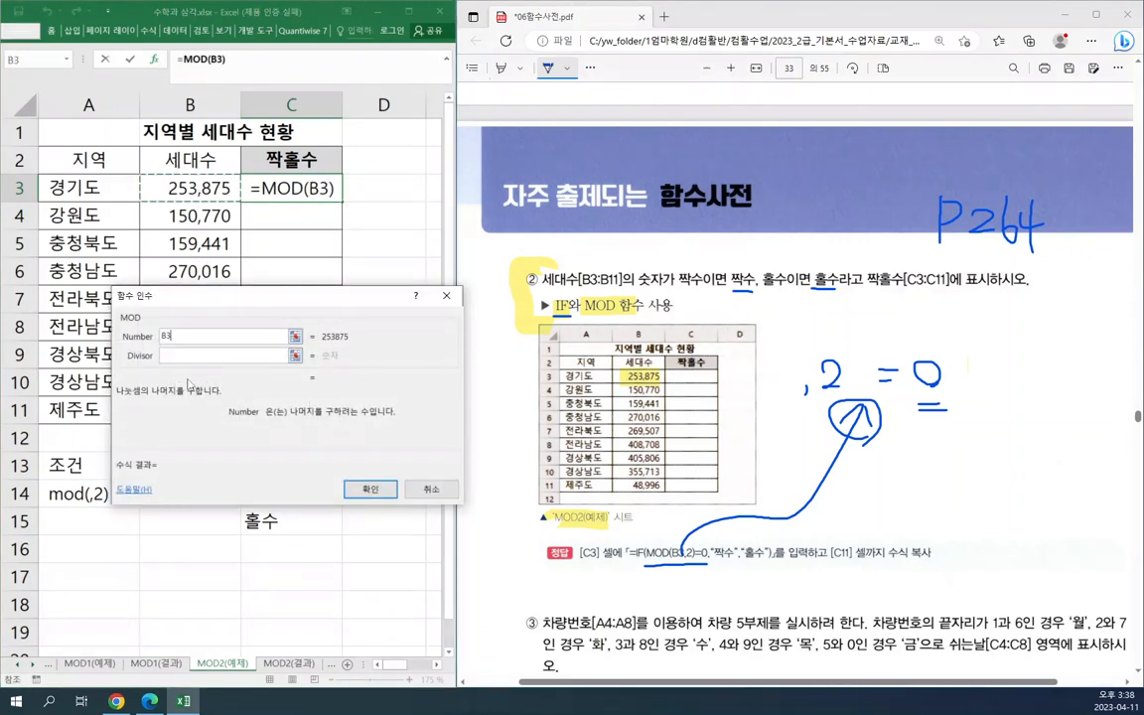
pyautogui.click(264, 354)
pyautogui.write('2')
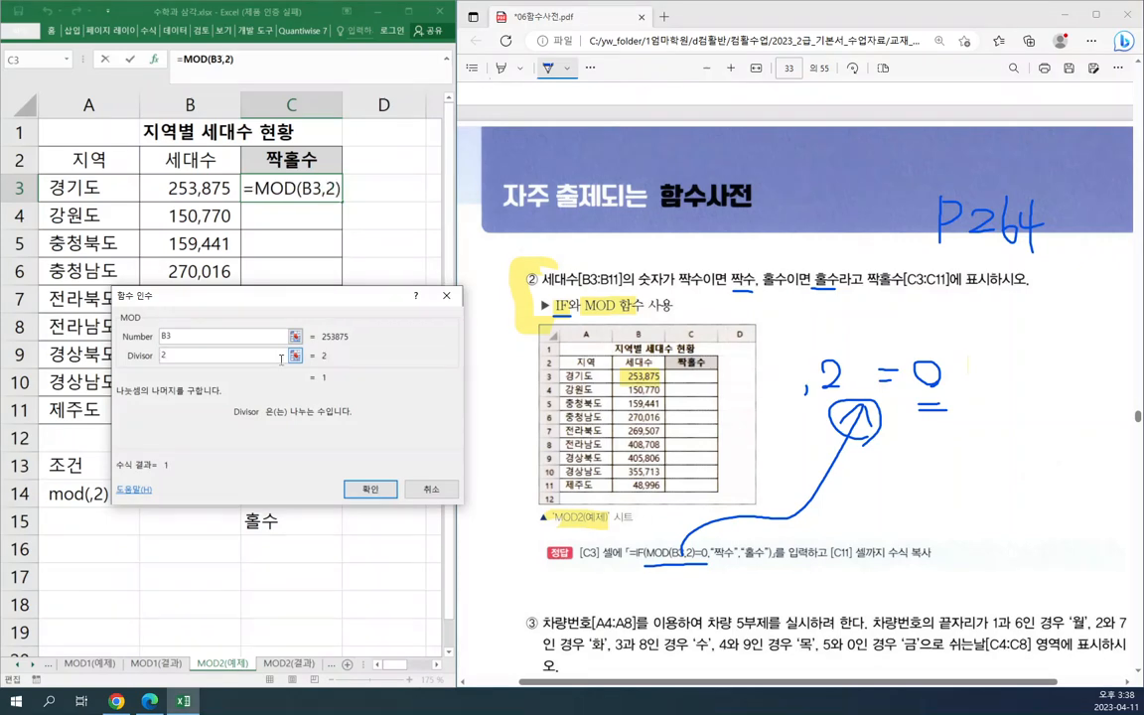
pyautogui.click(368, 488)
pyautogui.moveTo(339, 215); pyautogui.dragTo(334, 407)
# - Extend the formula in C3 to the comparison =MOD(B3,2)=0
pyautogui.click(312, 189)
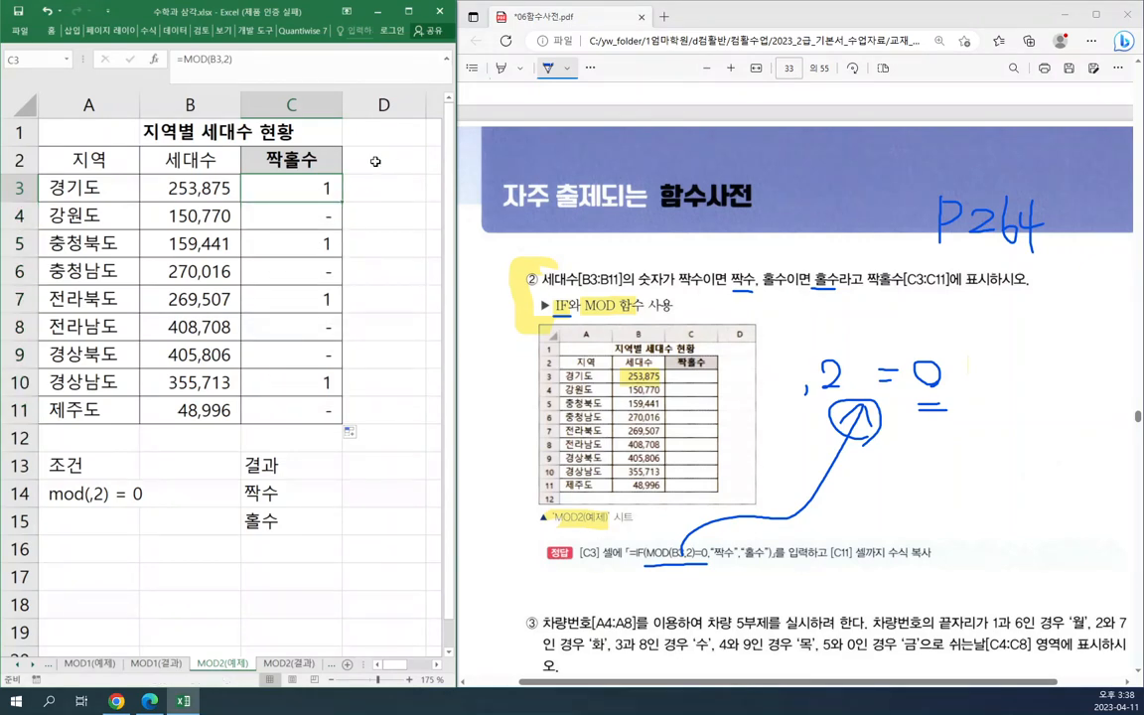
pyautogui.click(244, 59)
pyautogui.write('=0')
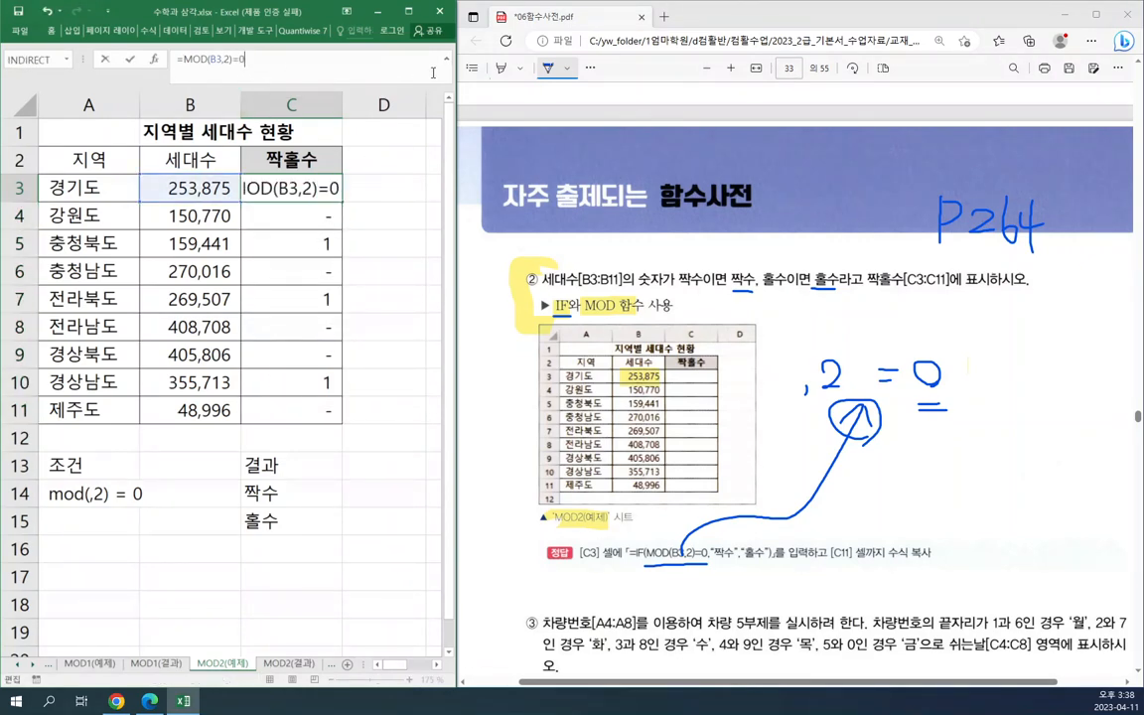
pyautogui.press('Return')
# - Cut MOD(B3,2)=0 out of the C3 formula and reuse it as the logical test of an IF function
pyautogui.click(309, 188)
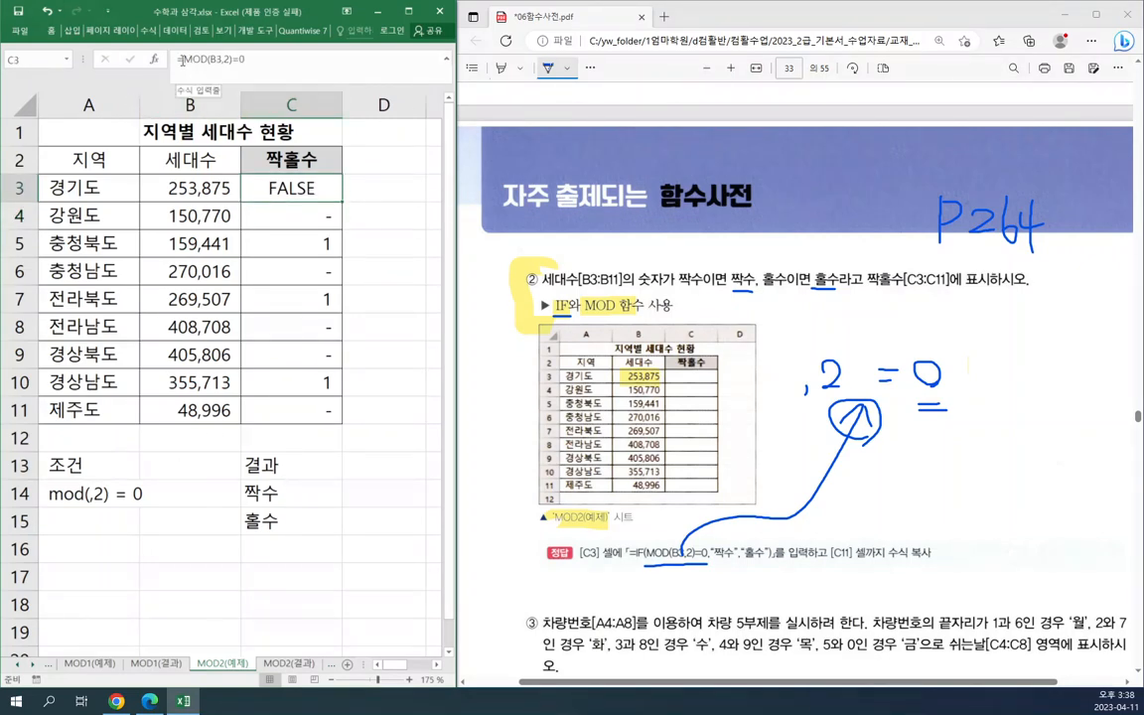
pyautogui.moveTo(184, 62); pyautogui.dragTo(339, 75)
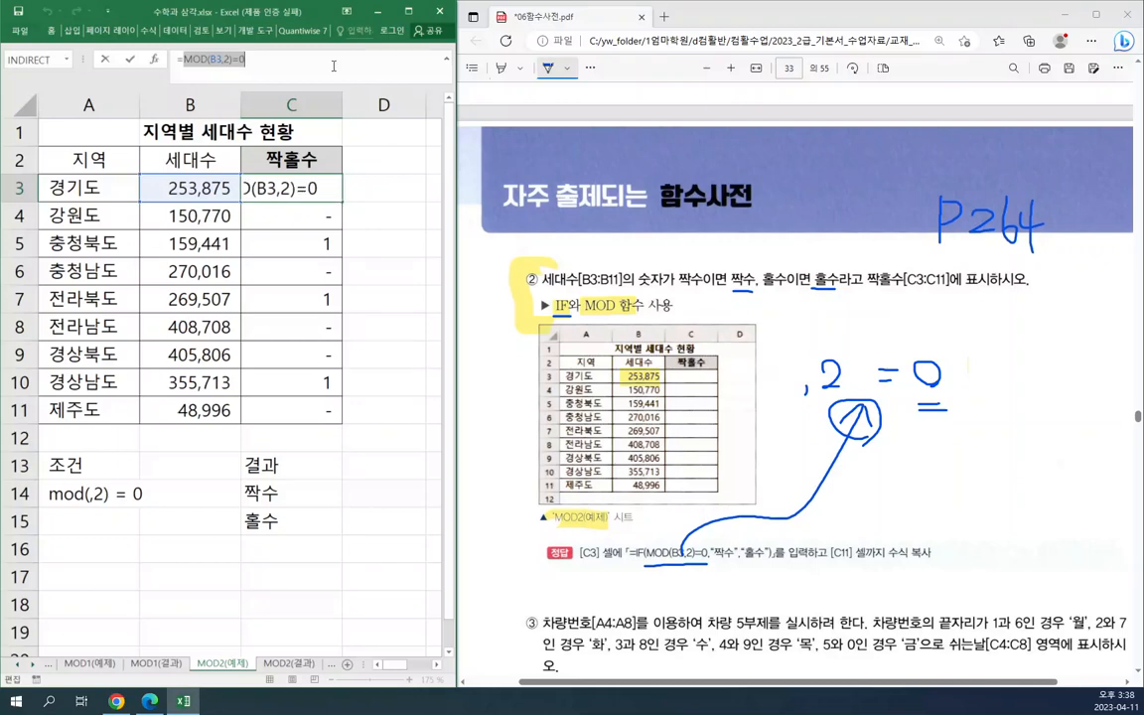
pyautogui.press('BackSpace')
pyautogui.write('if')
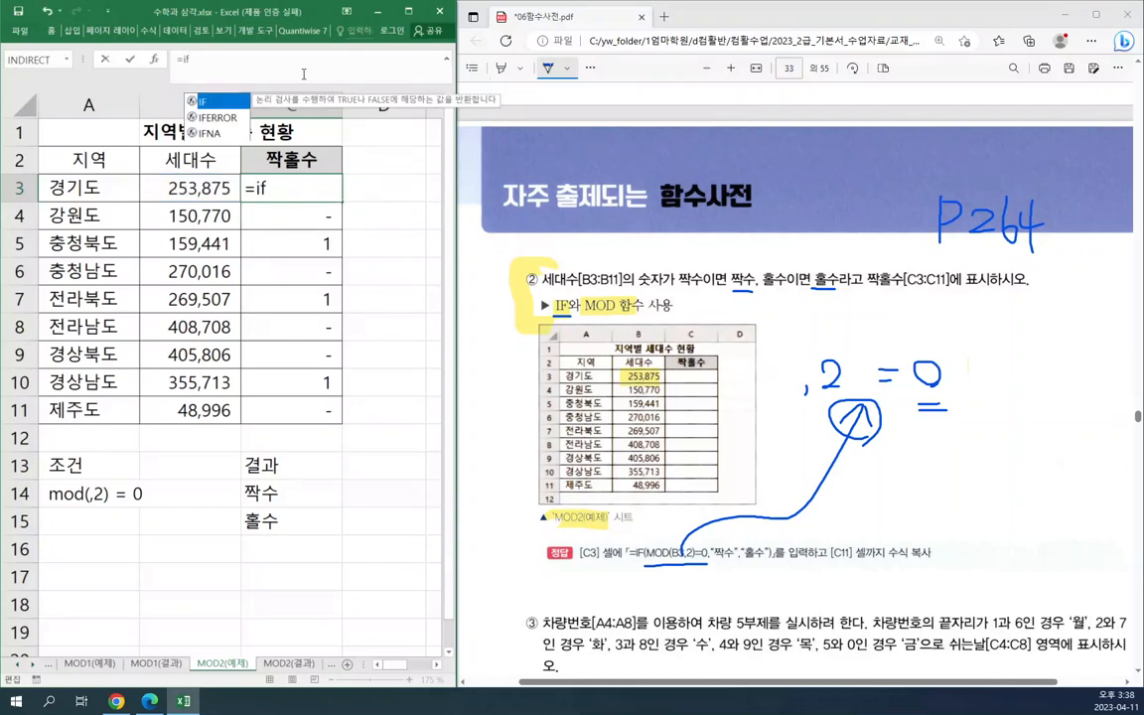
pyautogui.press('Tab')
pyautogui.hotkey('ctrl', 'a')
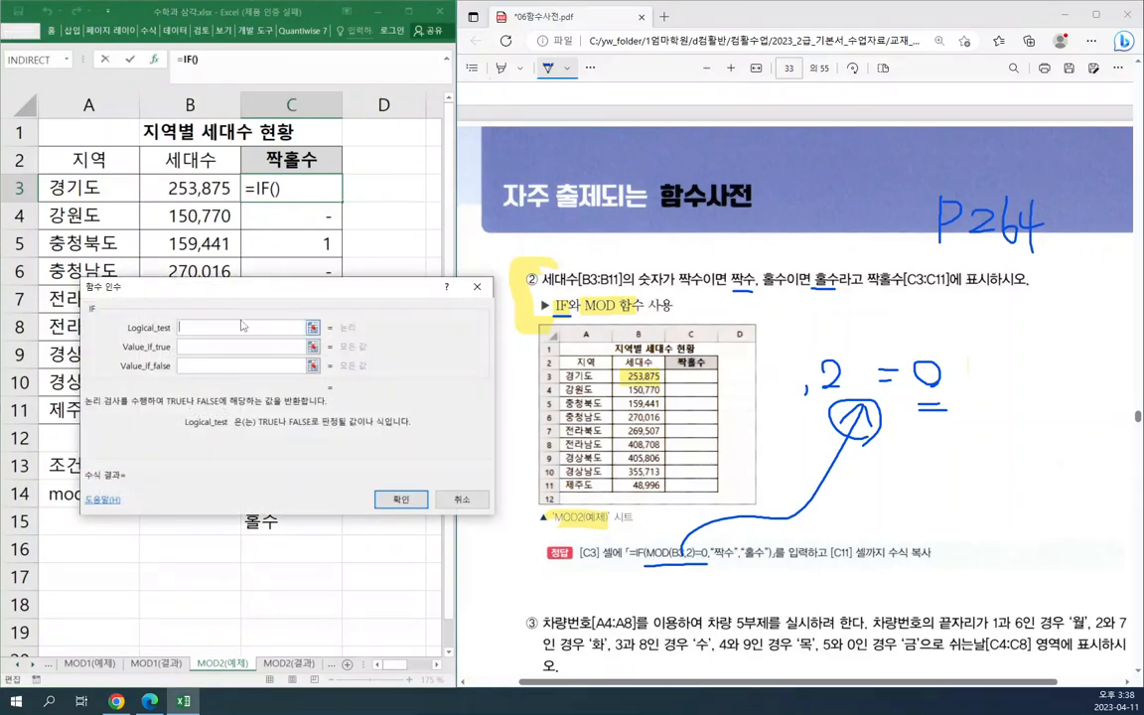
pyautogui.write('MOD(B3,2)=0')
# - Set the IF results to "짝수" when true and "홀수" when false, and copy the C3 formula down to C11
pyautogui.click(215, 345)
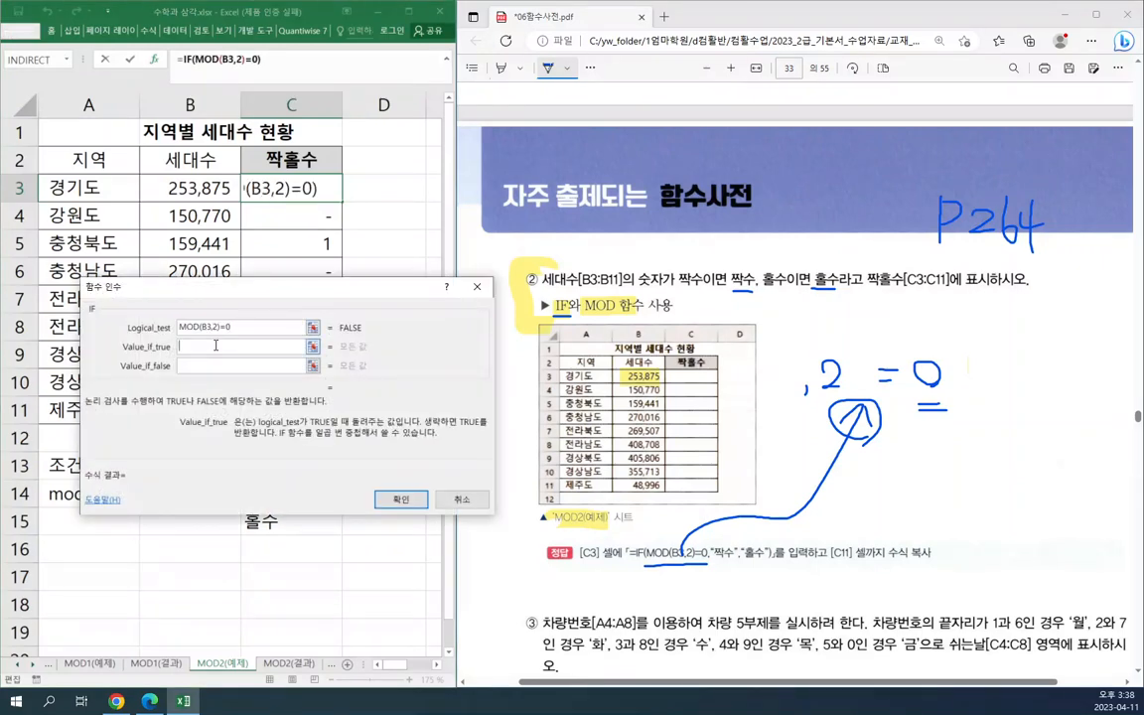
pyautogui.write('짝수')
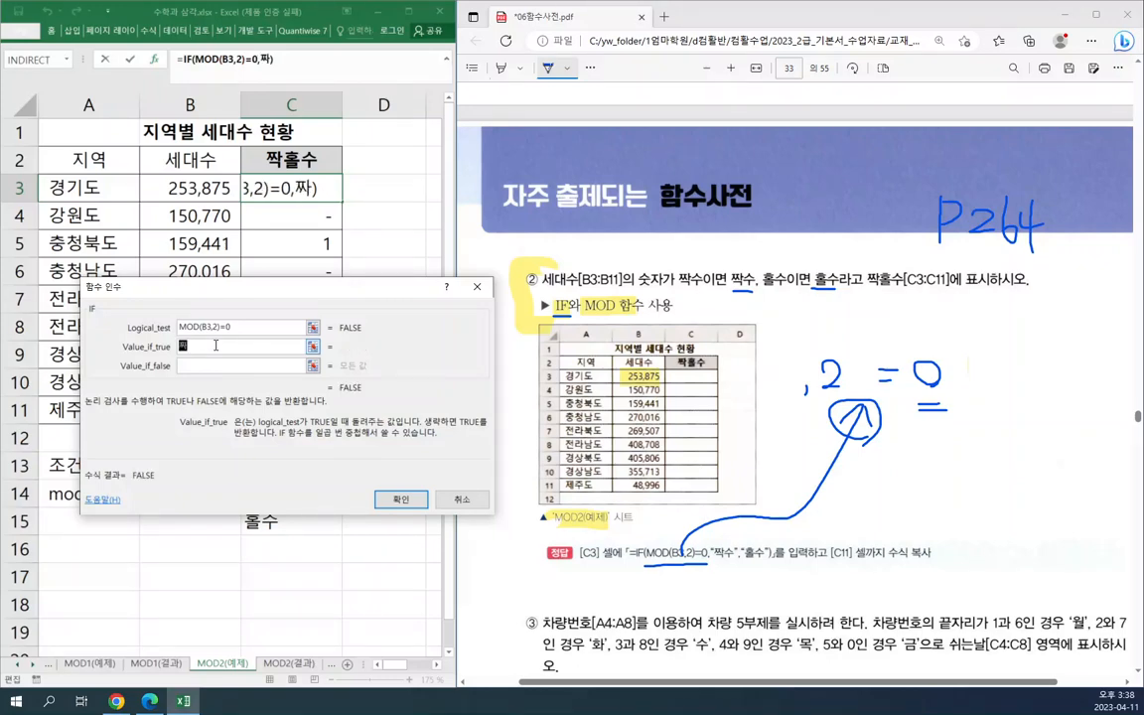
pyautogui.press('Tab')
pyautogui.write('홀수')
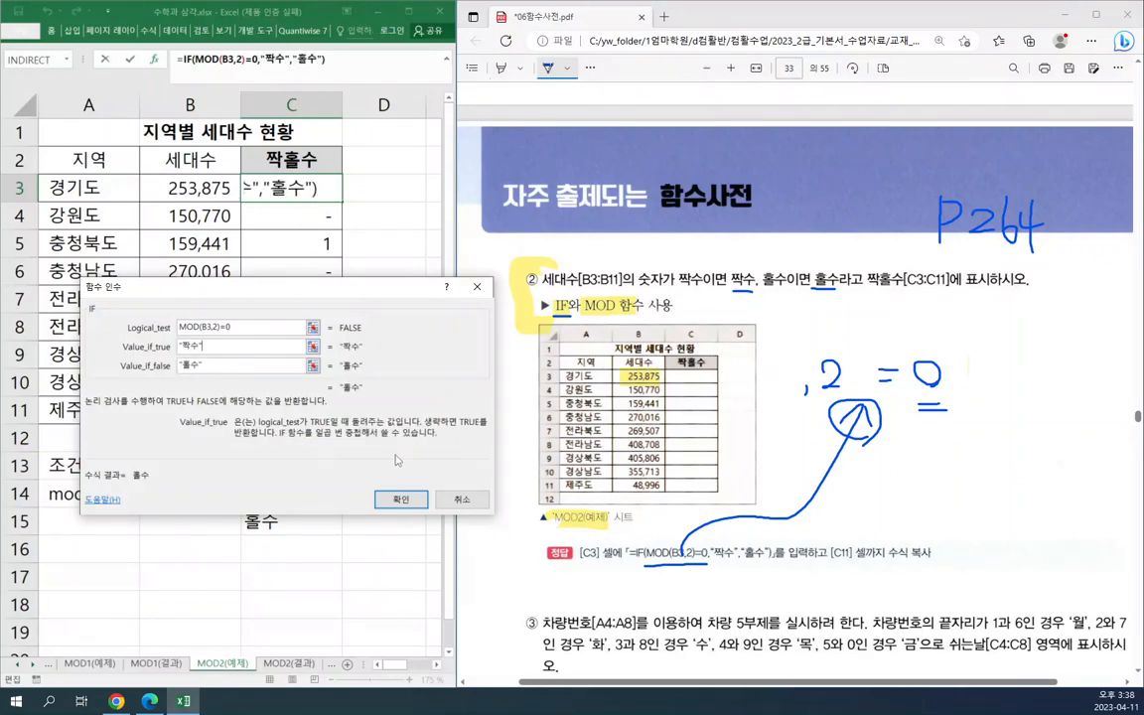
pyautogui.click(399, 498)
pyautogui.moveTo(339, 200); pyautogui.dragTo(303, 407)
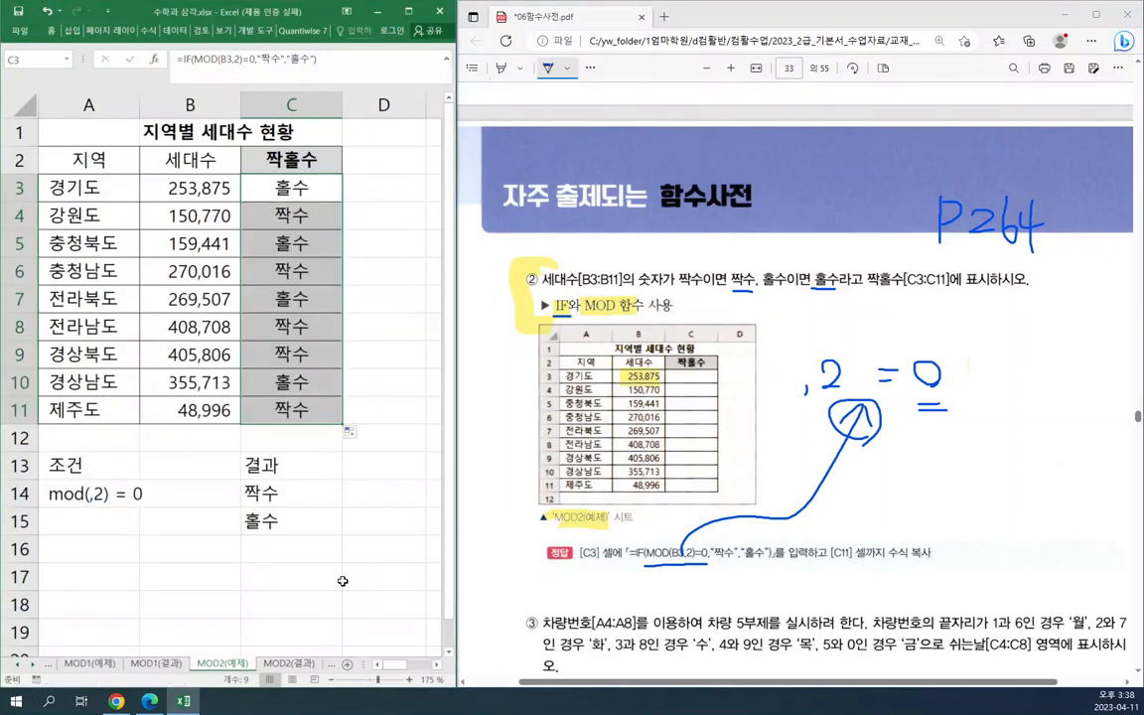
pyautogui.click(298, 576)
# - Circle the question number ② in the PDF workbook with the pen
pyautogui.moveTo(518, 264)
pyautogui.mouseDown()
pyautogui.moveTo(518, 290)
pyautogui.moveTo(536, 266)
pyautogui.mouseUp()
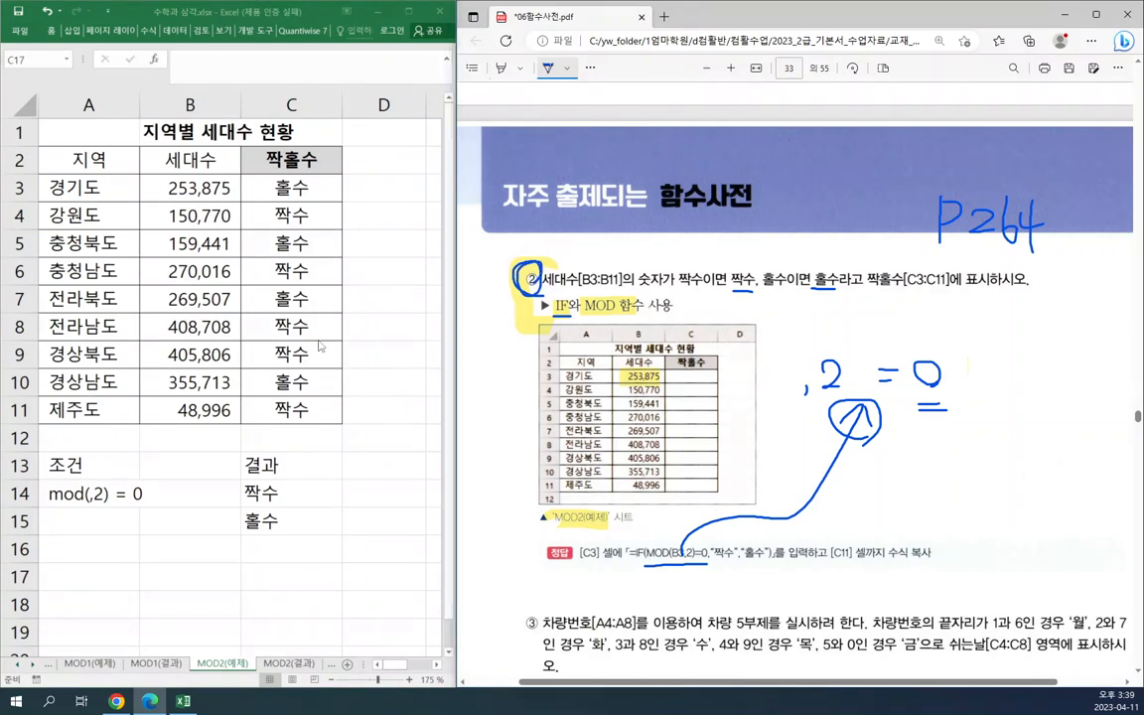